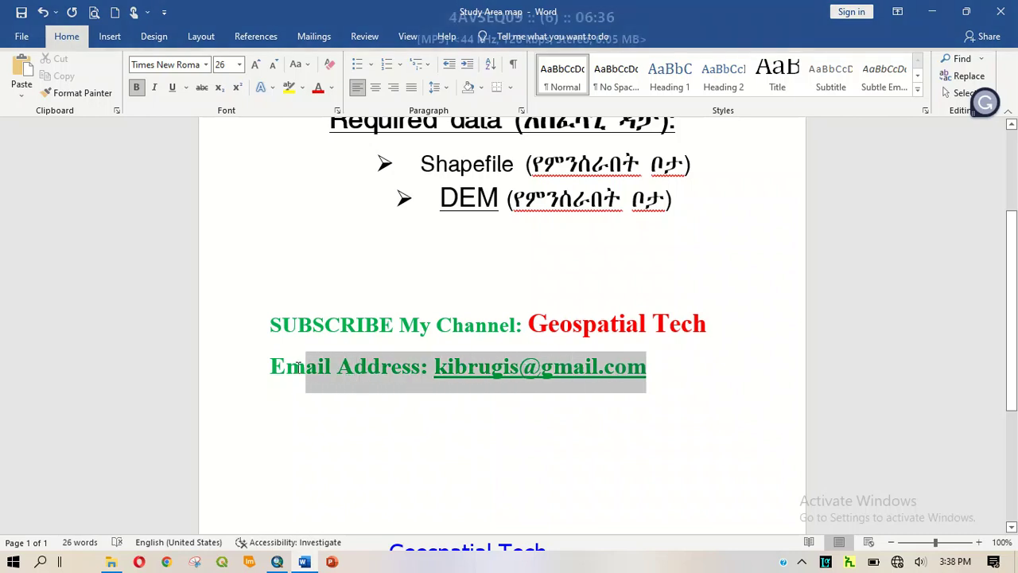
Step: Switch to ArcMap and add the eth_dem90 raster and jimma_zone.shp together to the empty map
{"action": "left_click", "coordinate": [617, 414]}
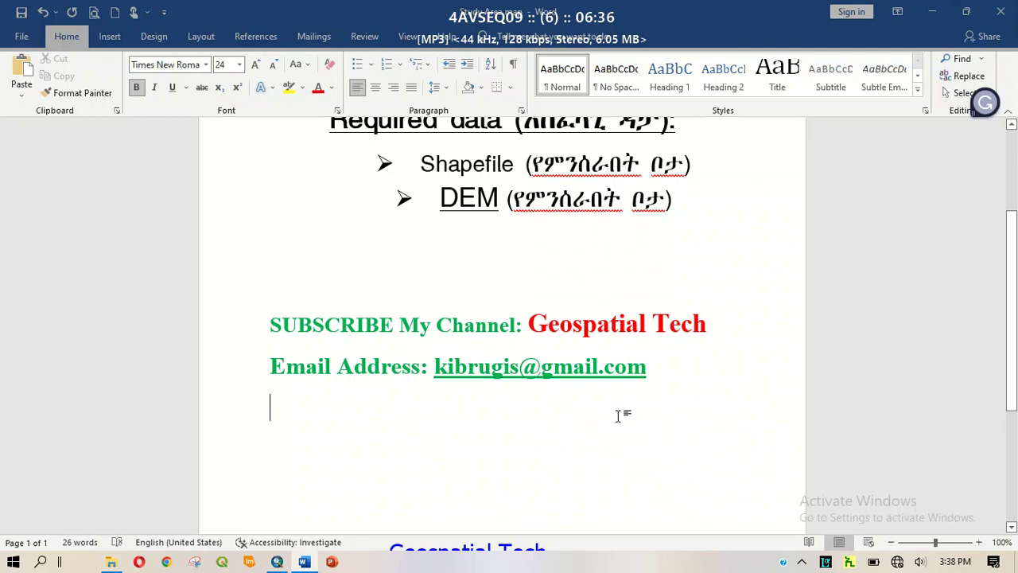
{"action": "left_click", "coordinate": [277, 561]}
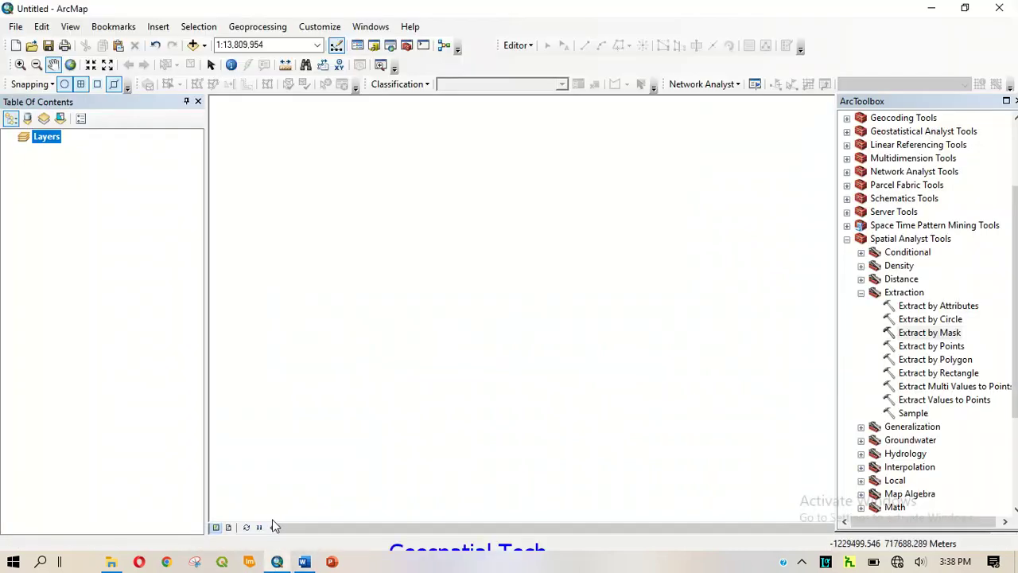
{"action": "left_click", "coordinate": [190, 45]}
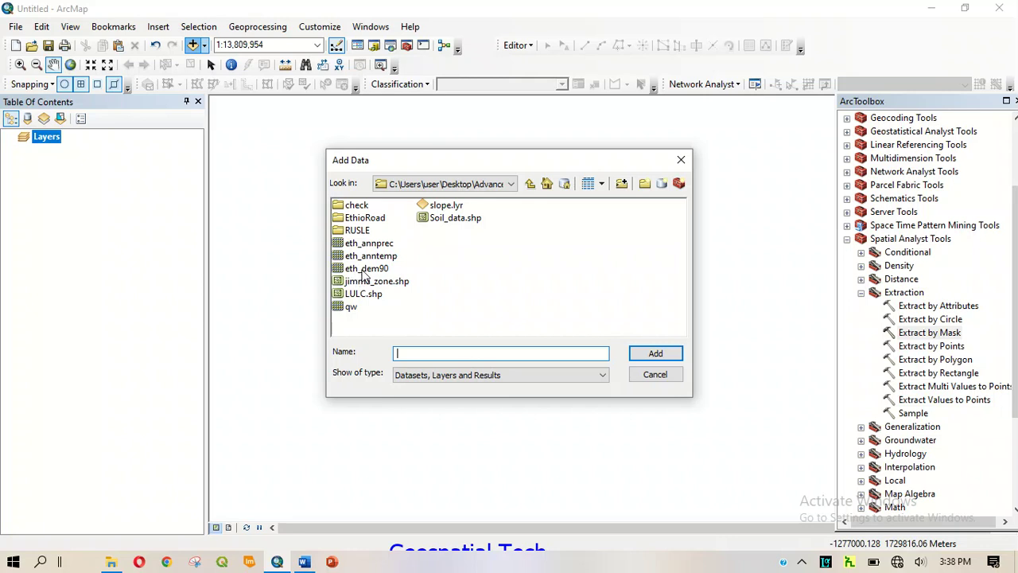
{"action": "left_click", "coordinate": [364, 270]}
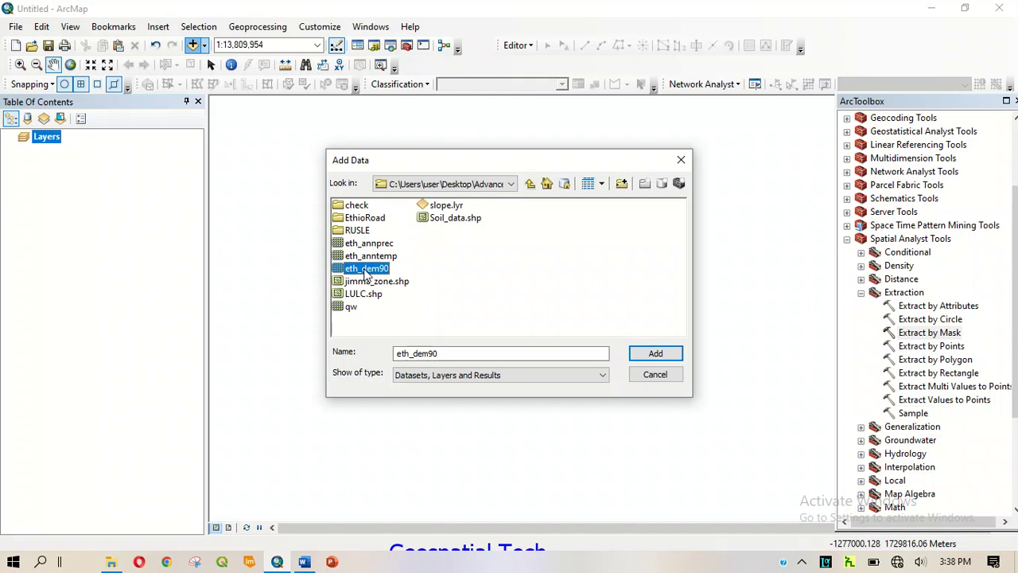
{"action": "left_click", "coordinate": [382, 283], "text": "ctrl"}
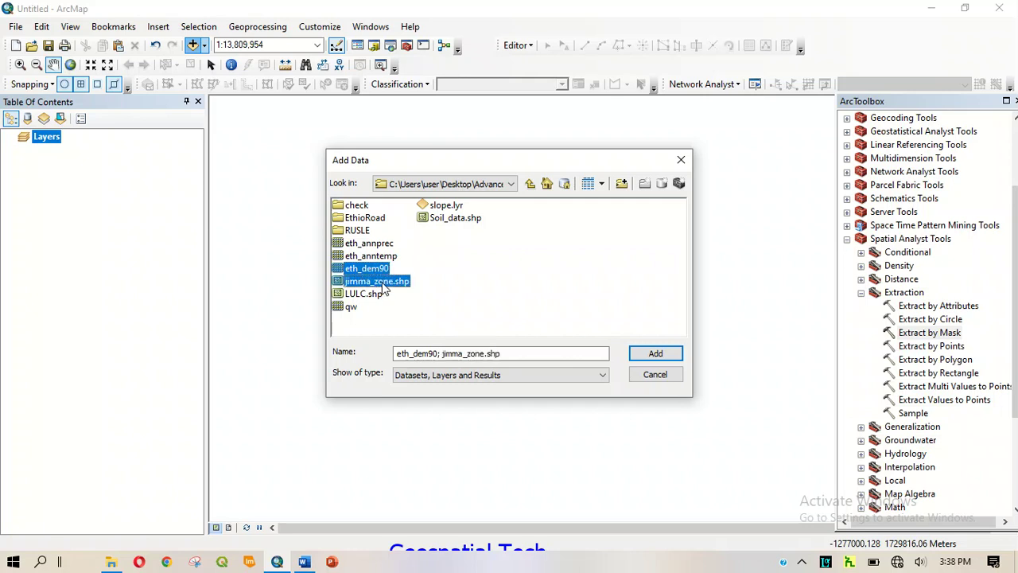
{"action": "left_click", "coordinate": [675, 359]}
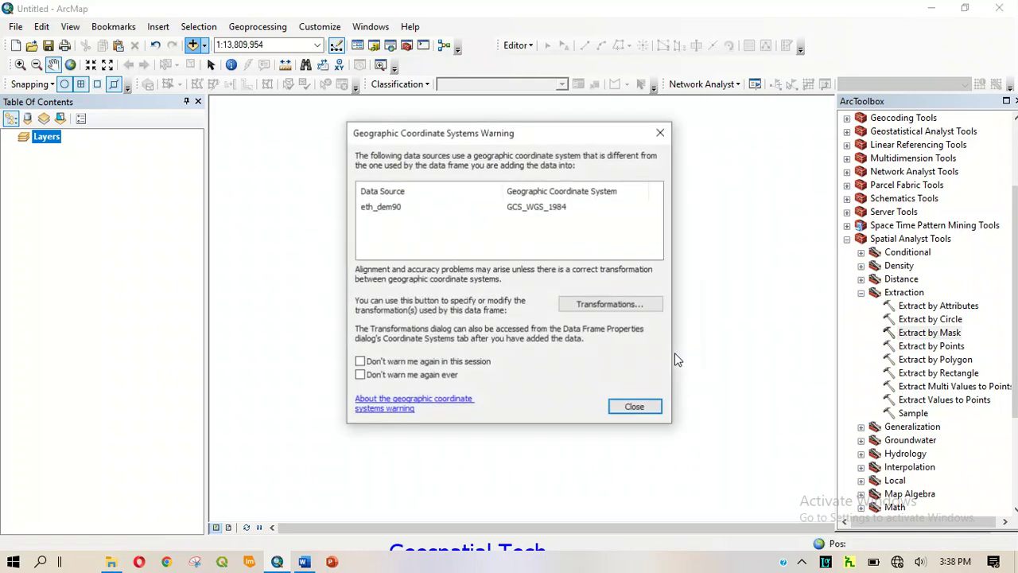
{"action": "left_click", "coordinate": [634, 408]}
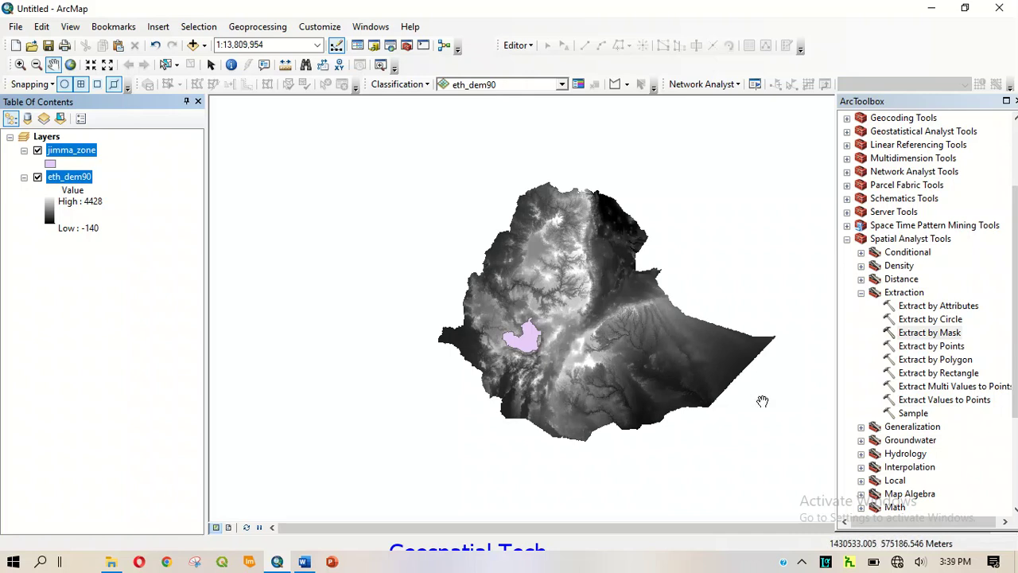
Step: Set up Extract by Mask from the Spatial Analyst extraction tools with eth_dem90 as input raster and jimma_zone as mask
{"action": "left_click", "coordinate": [860, 292]}
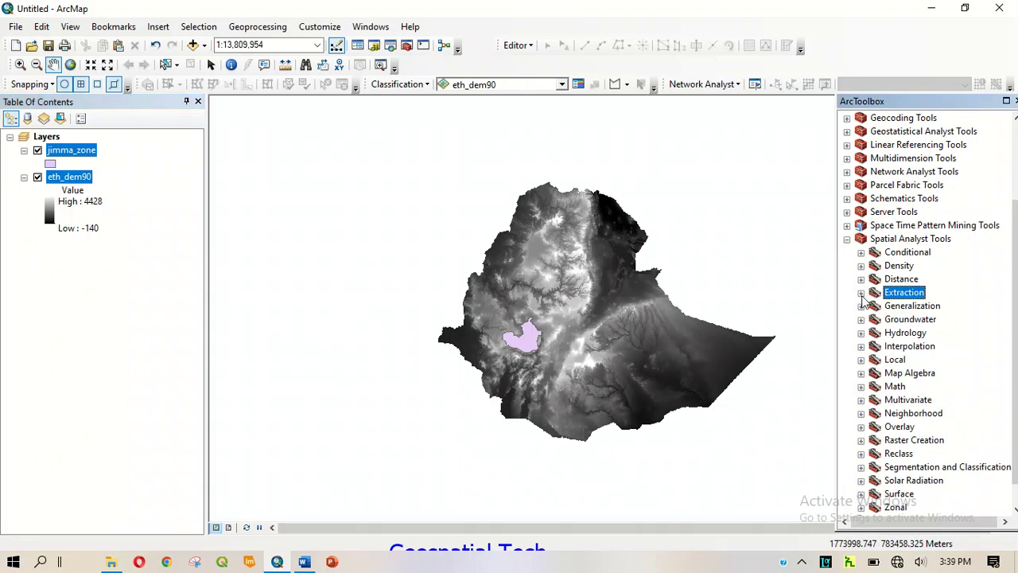
{"action": "left_click", "coordinate": [847, 238]}
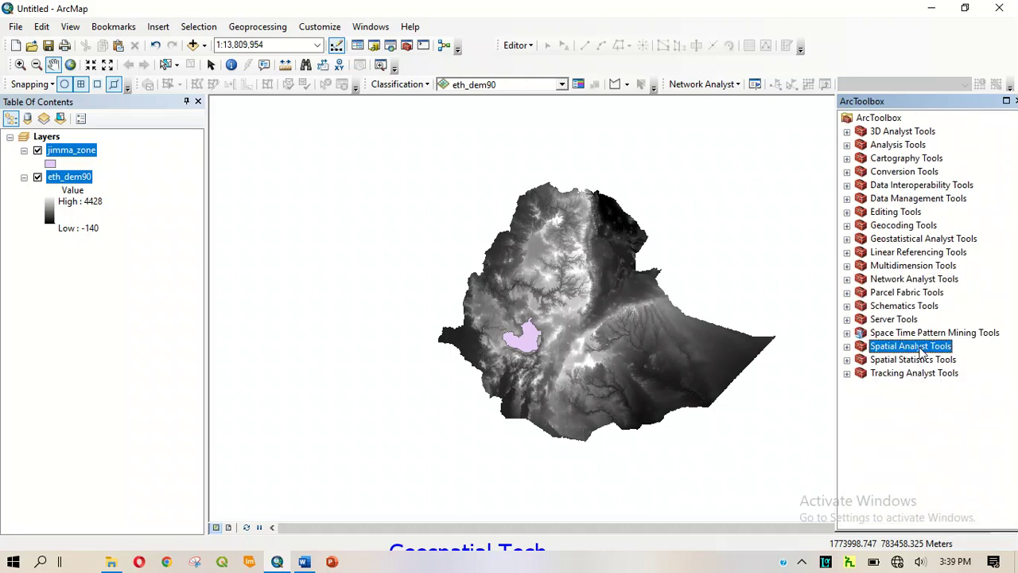
{"action": "left_click", "coordinate": [847, 347]}
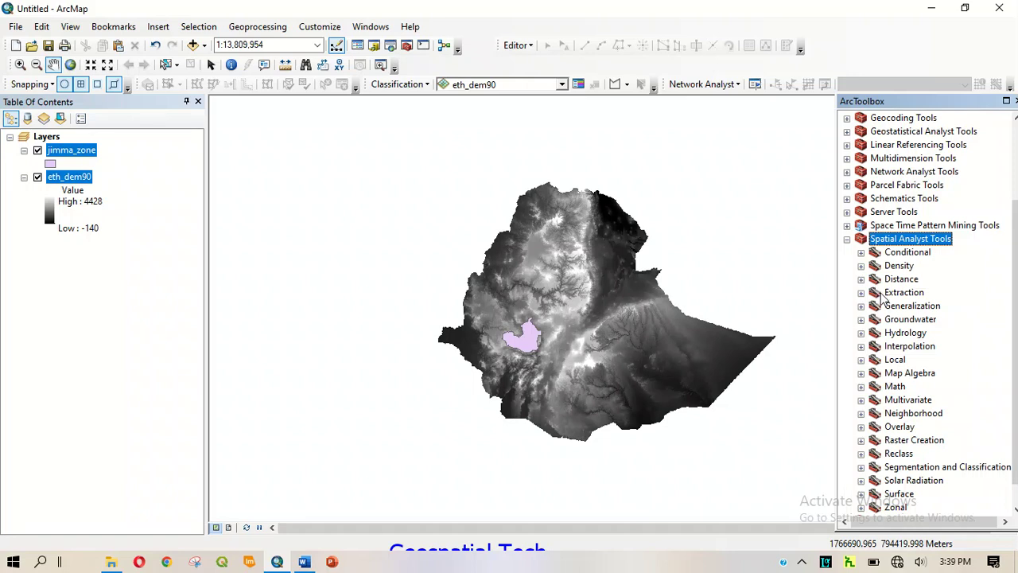
{"action": "left_click", "coordinate": [861, 292]}
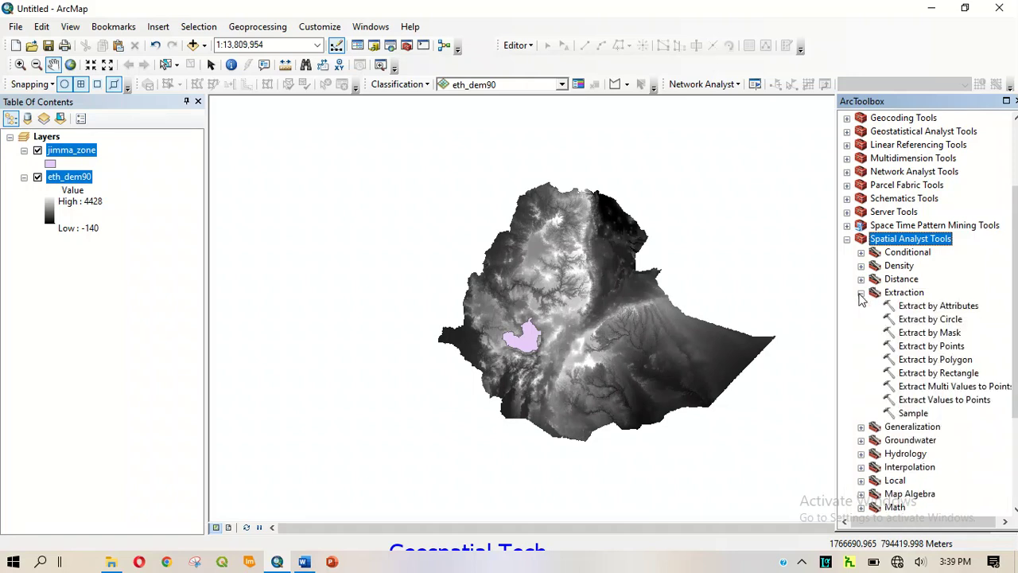
{"action": "double_click", "coordinate": [933, 334]}
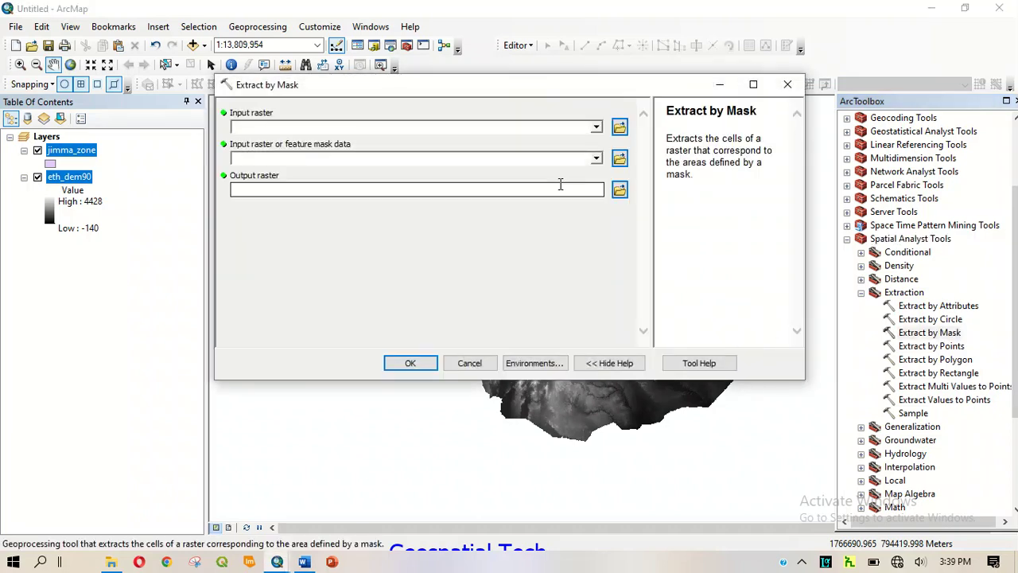
{"action": "left_click", "coordinate": [597, 128]}
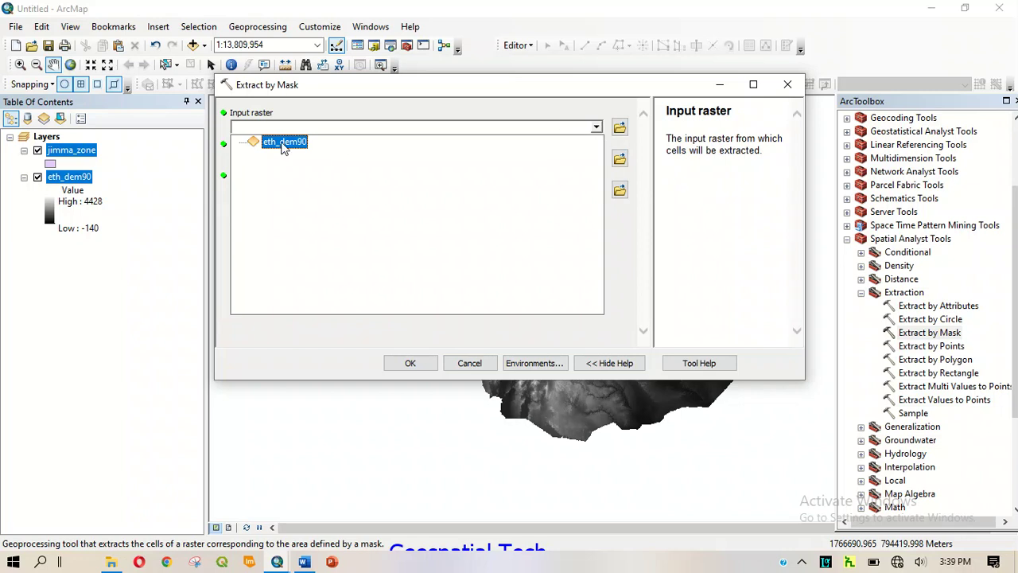
{"action": "left_click", "coordinate": [284, 143]}
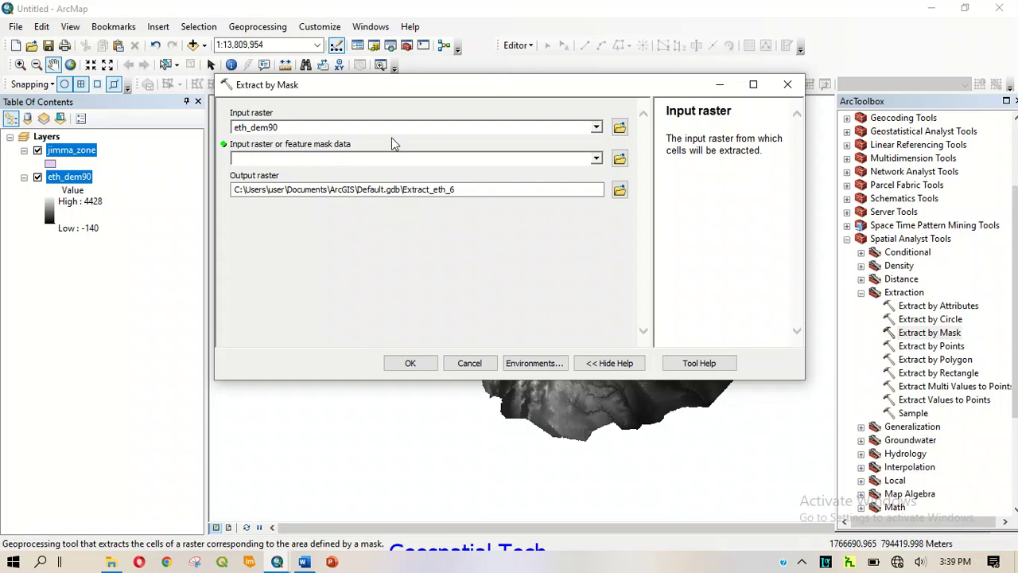
{"action": "left_click", "coordinate": [598, 159]}
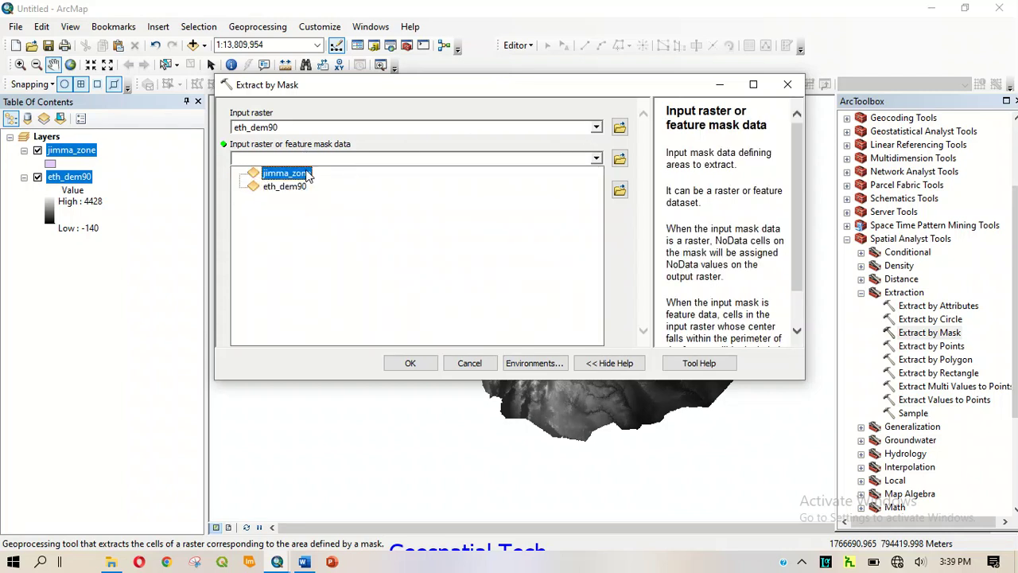
{"action": "left_click", "coordinate": [308, 176]}
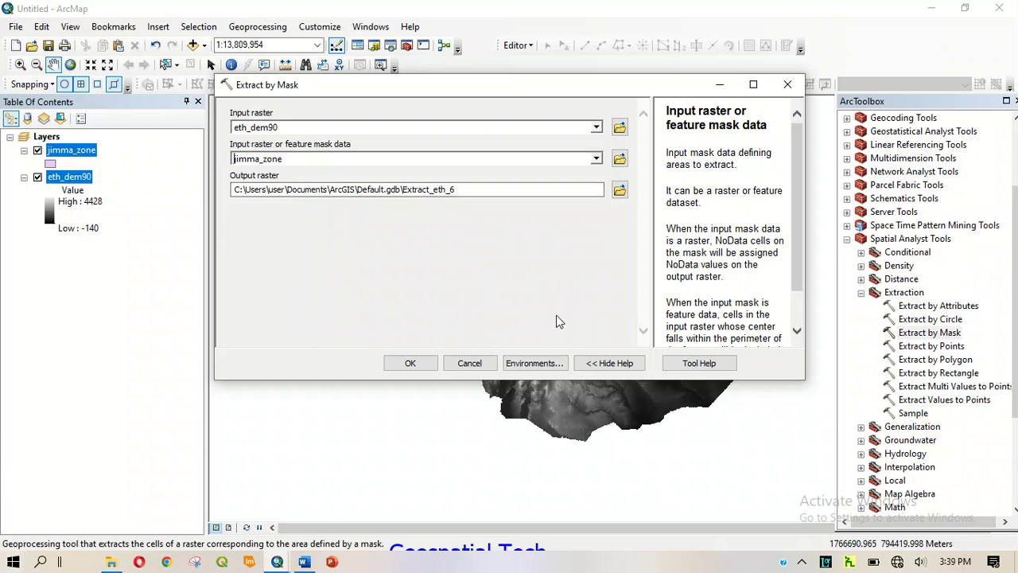
Step: Save the output raster as Jimma_DEM in the Desktop folder Jimma zone watershed map and run the extraction
{"action": "left_click", "coordinate": [619, 190]}
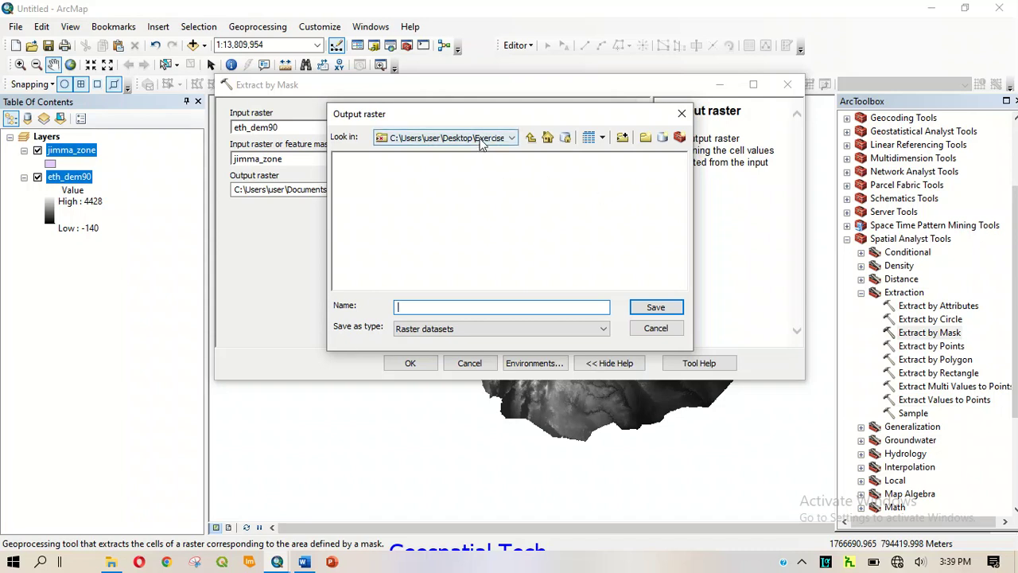
{"action": "left_click", "coordinate": [480, 139]}
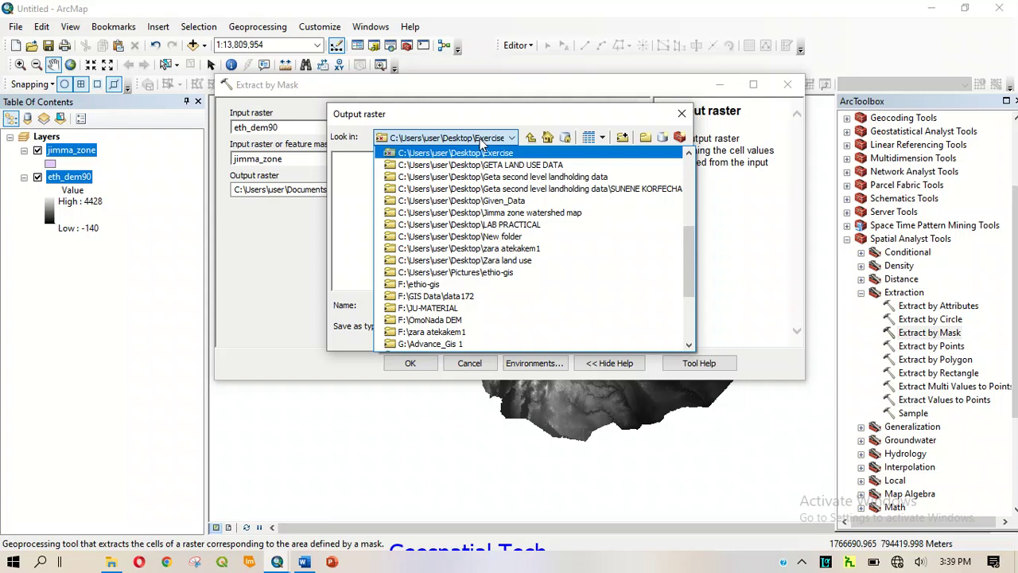
{"action": "left_click", "coordinate": [509, 214]}
{"action": "left_click", "coordinate": [450, 307]}
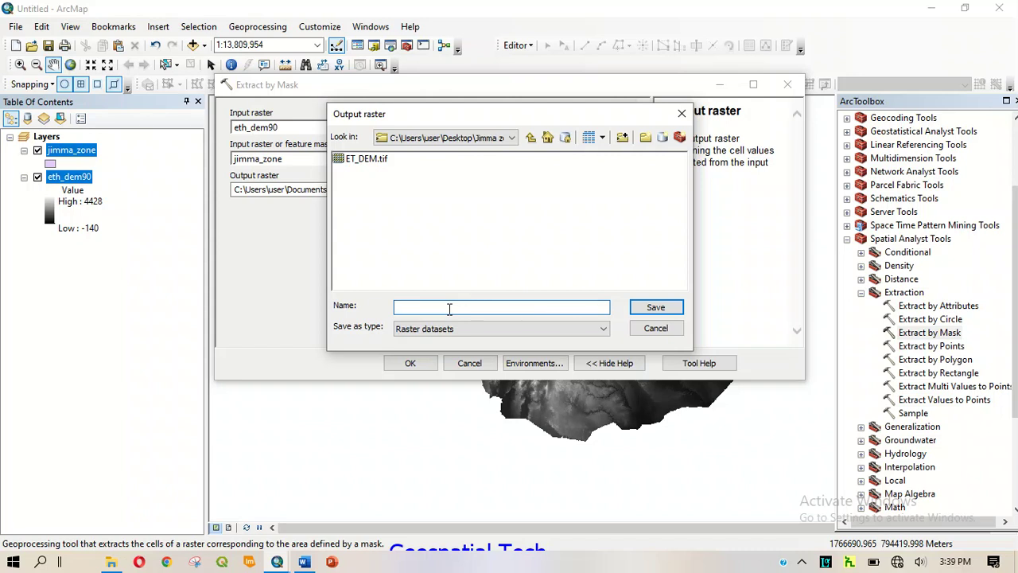
{"action": "type", "text": "Jimma_DEM"}
{"action": "left_click", "coordinate": [656, 309]}
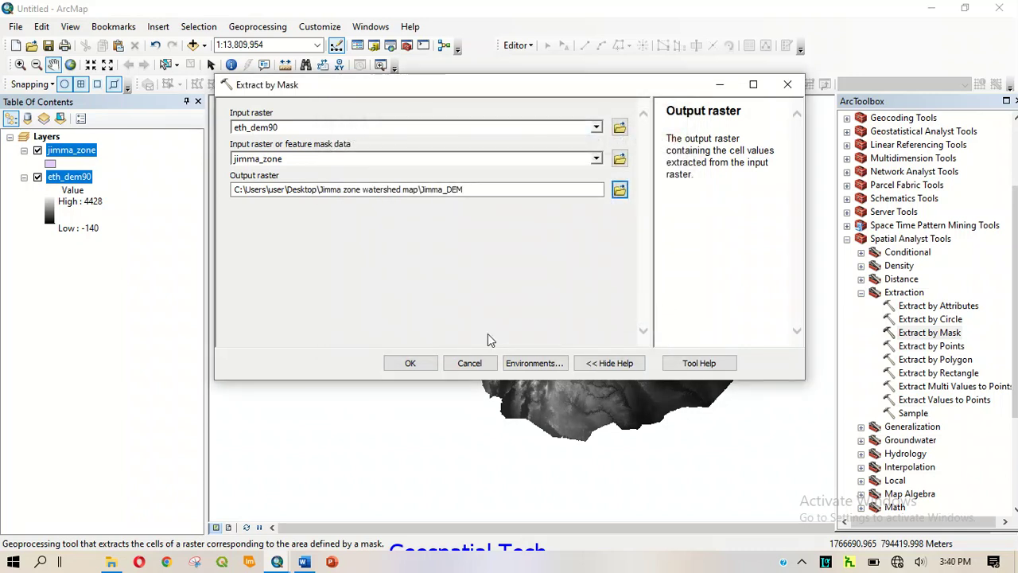
{"action": "left_click", "coordinate": [411, 364]}
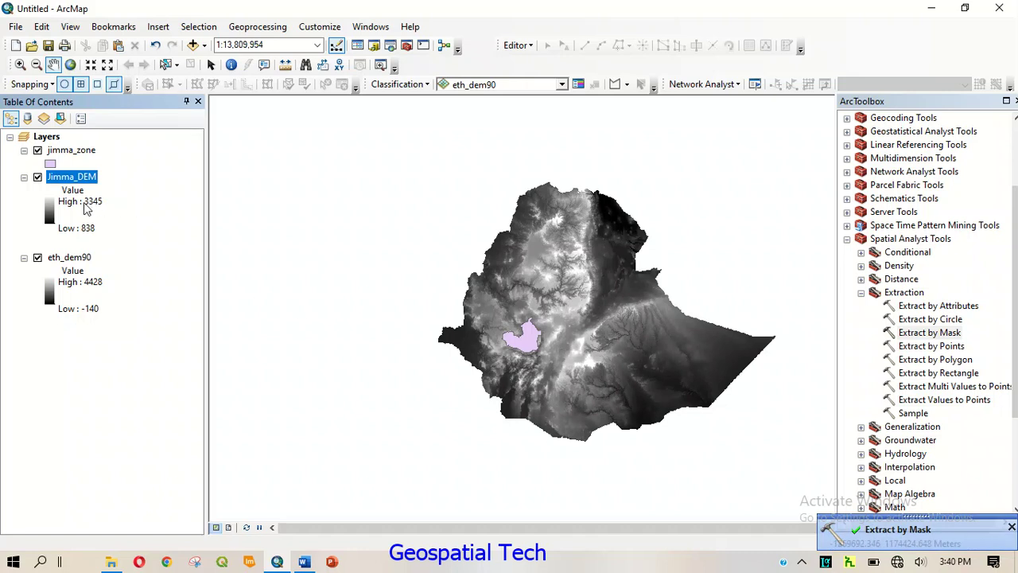
Step: Remove the eth_dem90 layer from the map and move the jimma_zone layer below Jimma_DEM
{"action": "right_click", "coordinate": [76, 262]}
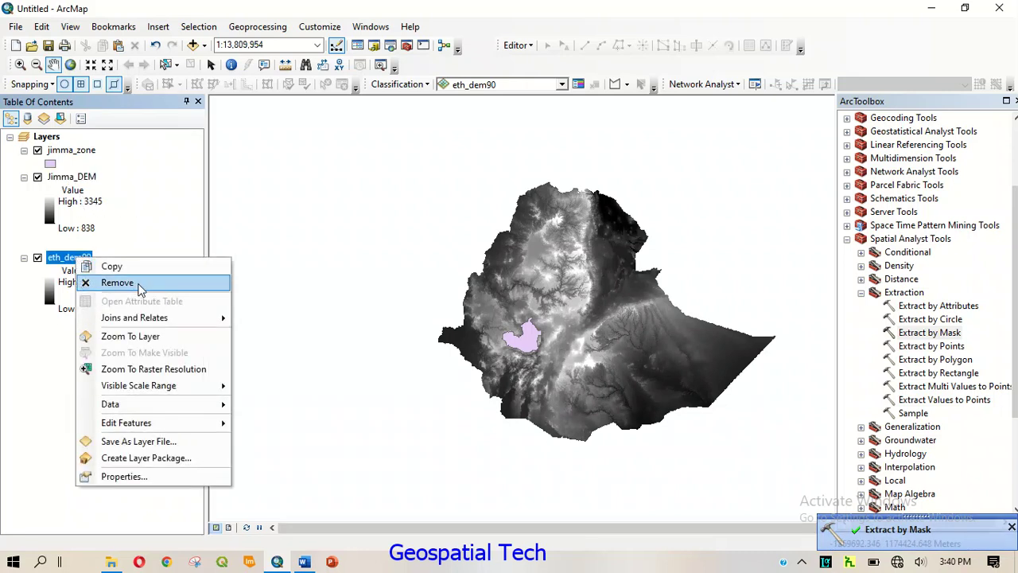
{"action": "left_click", "coordinate": [116, 283]}
{"action": "left_click_drag", "start_coordinate": [76, 151], "coordinate": [73, 213]}
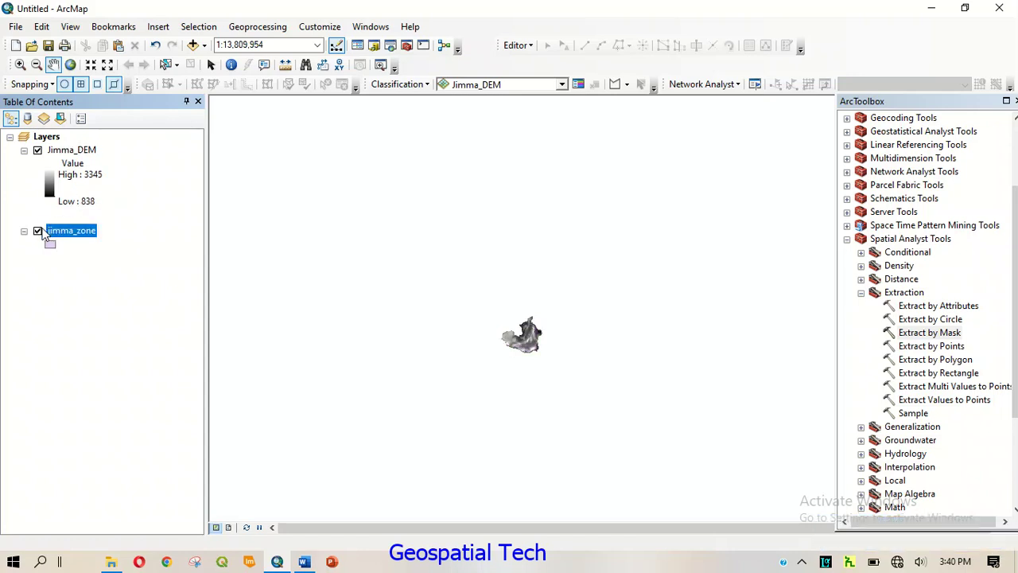
Step: Hide the jimma_zone layer and zoom the map to the Jimma_DEM layer
{"action": "right_click", "coordinate": [83, 150]}
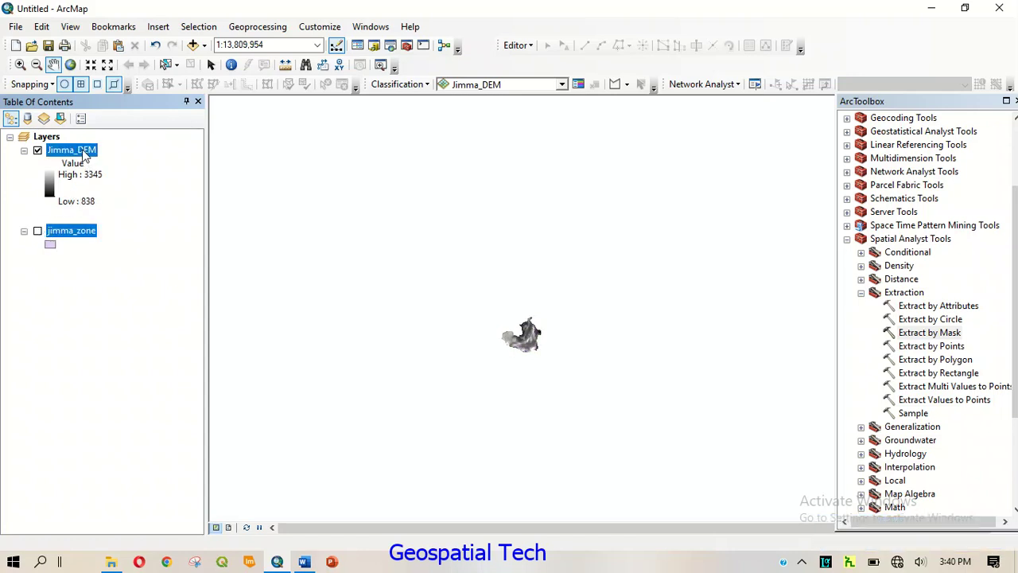
{"action": "left_click", "coordinate": [142, 230]}
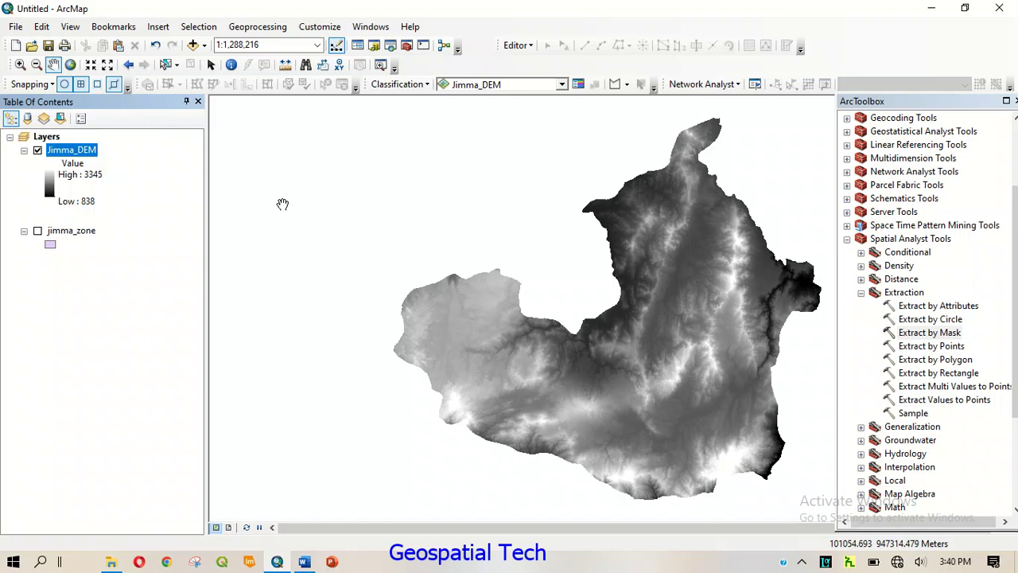
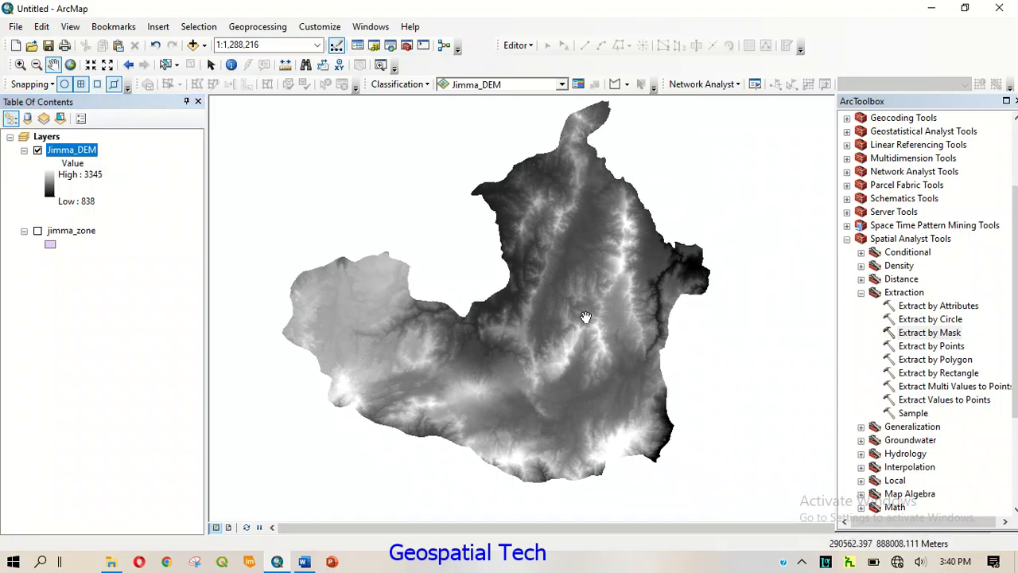
Step: Run the Hydrology Fill tool on Jimma_DEM, saving the output as Fill in the Jimma zone watershed map folder
{"action": "left_click", "coordinate": [860, 293]}
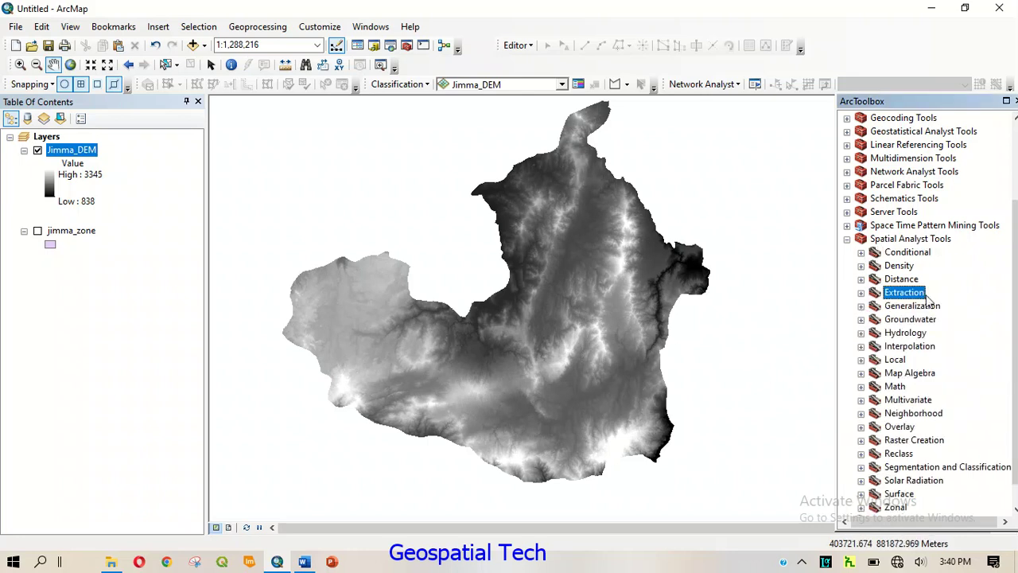
{"action": "left_click", "coordinate": [861, 333]}
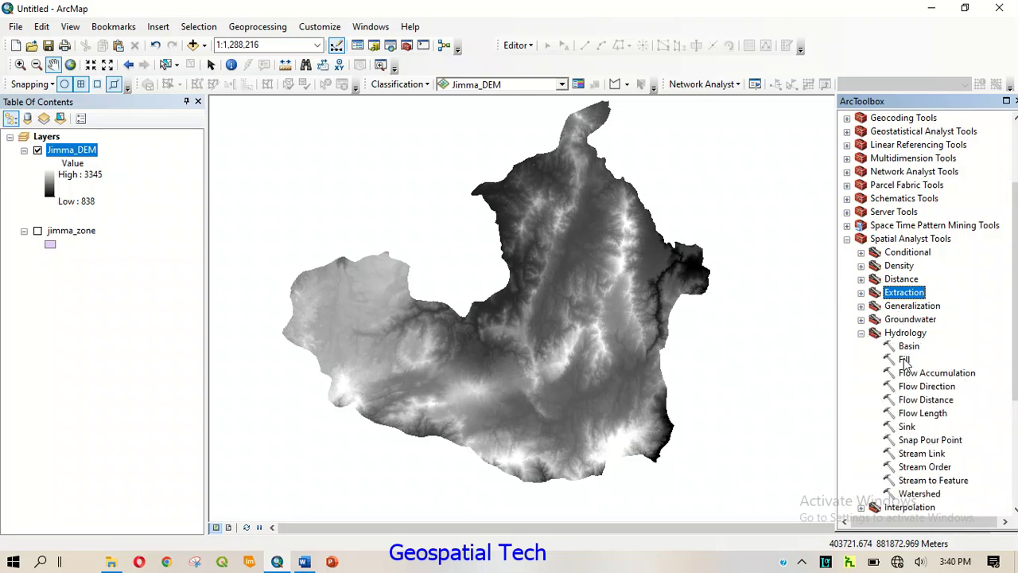
{"action": "double_click", "coordinate": [905, 359]}
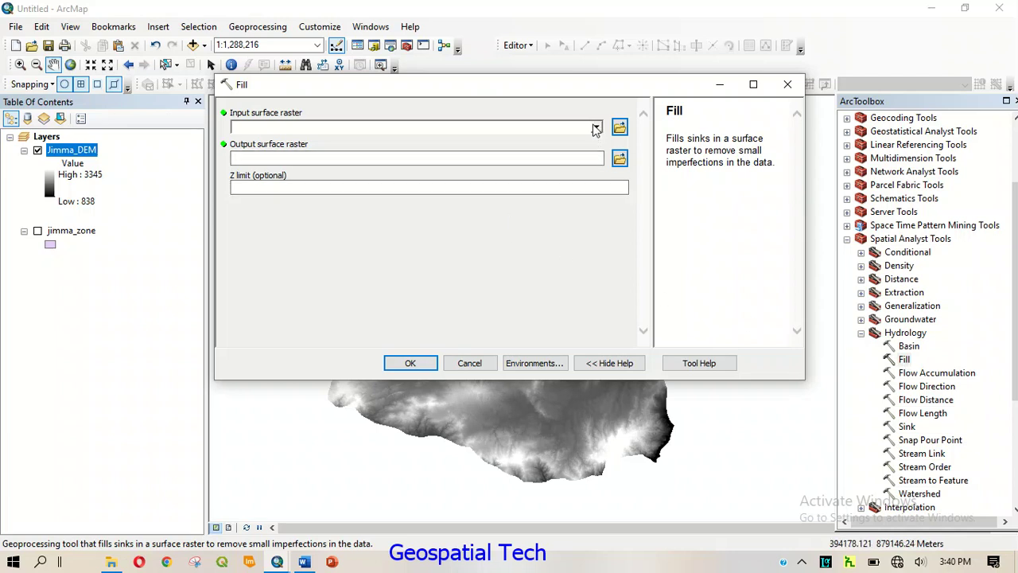
{"action": "left_click", "coordinate": [597, 128]}
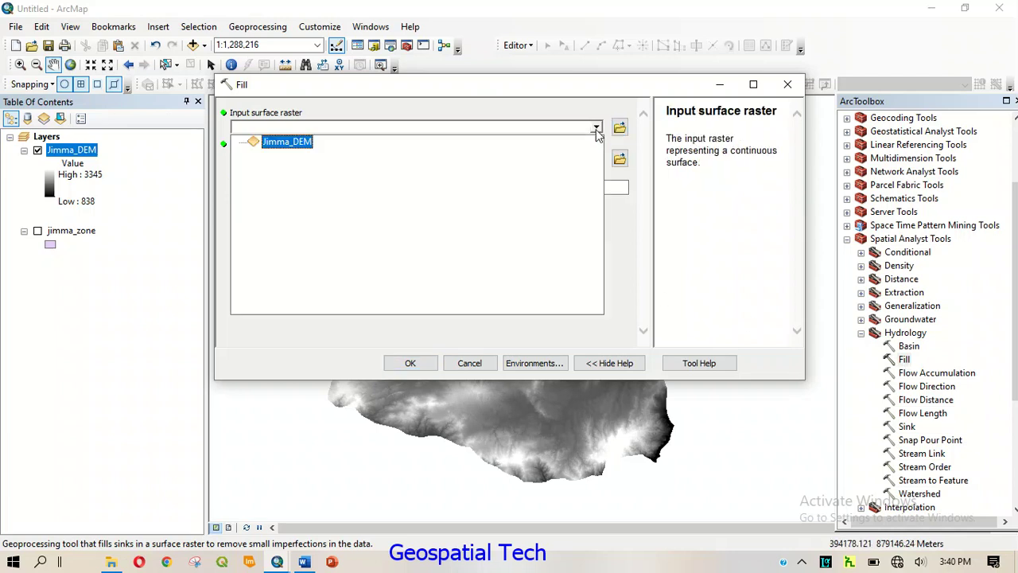
{"action": "left_click", "coordinate": [285, 146]}
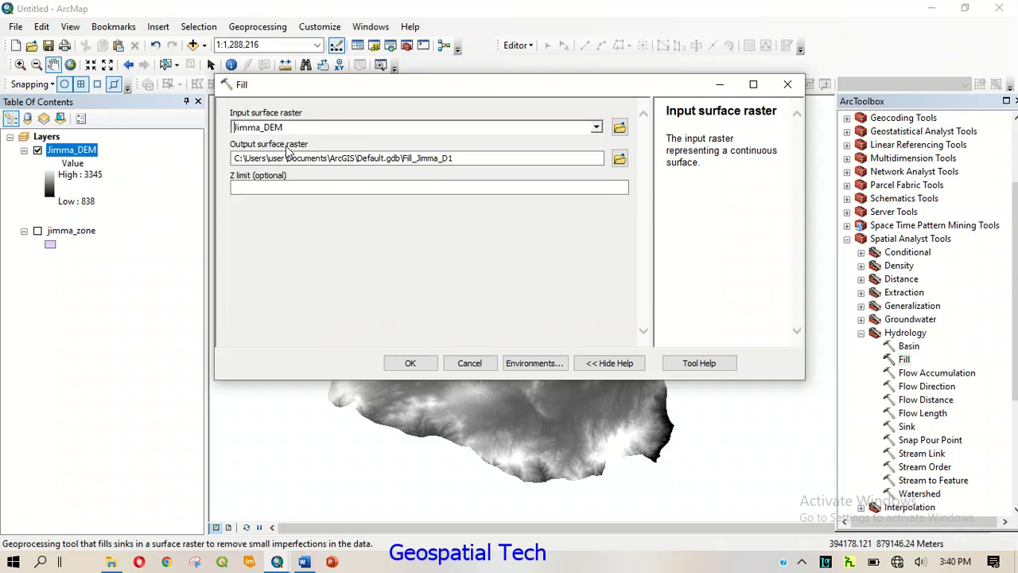
{"action": "left_click", "coordinate": [620, 158]}
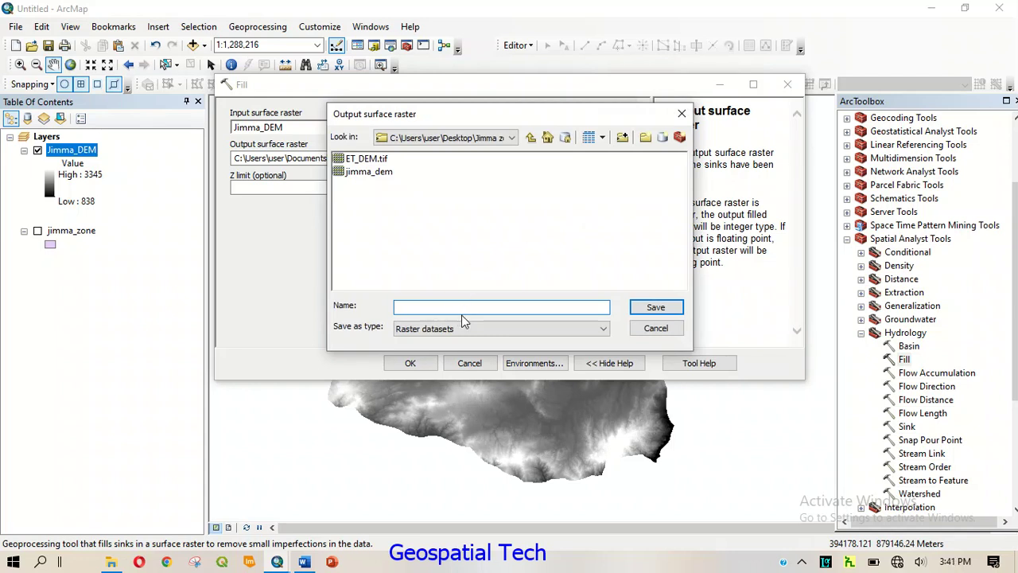
{"action": "type", "text": "Fill"}
{"action": "left_click", "coordinate": [656, 308]}
{"action": "left_click", "coordinate": [410, 364]}
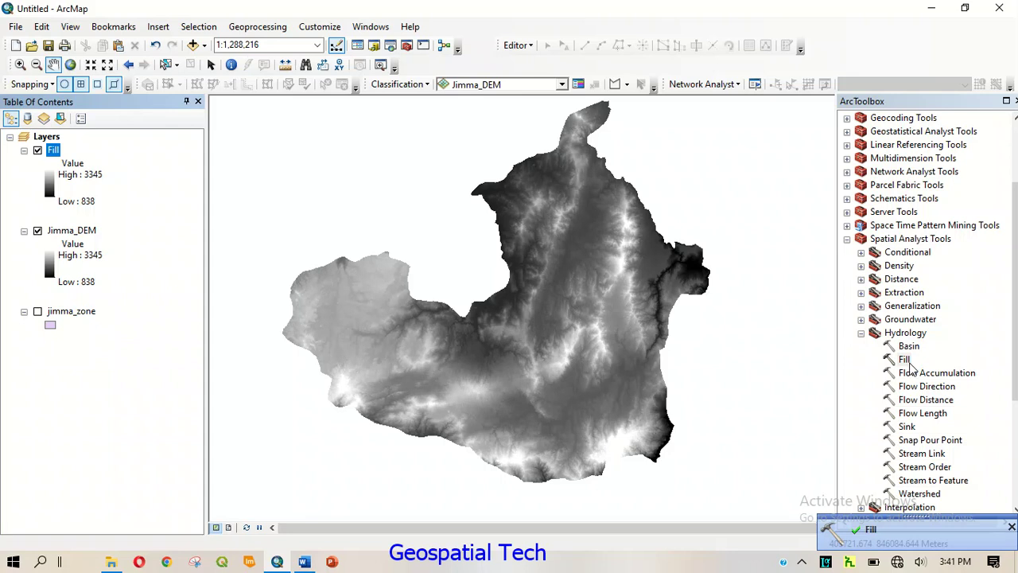
Step: Remove the Jimma_DEM layer from the map
{"action": "left_click", "coordinate": [73, 230]}
{"action": "right_click", "coordinate": [75, 230]}
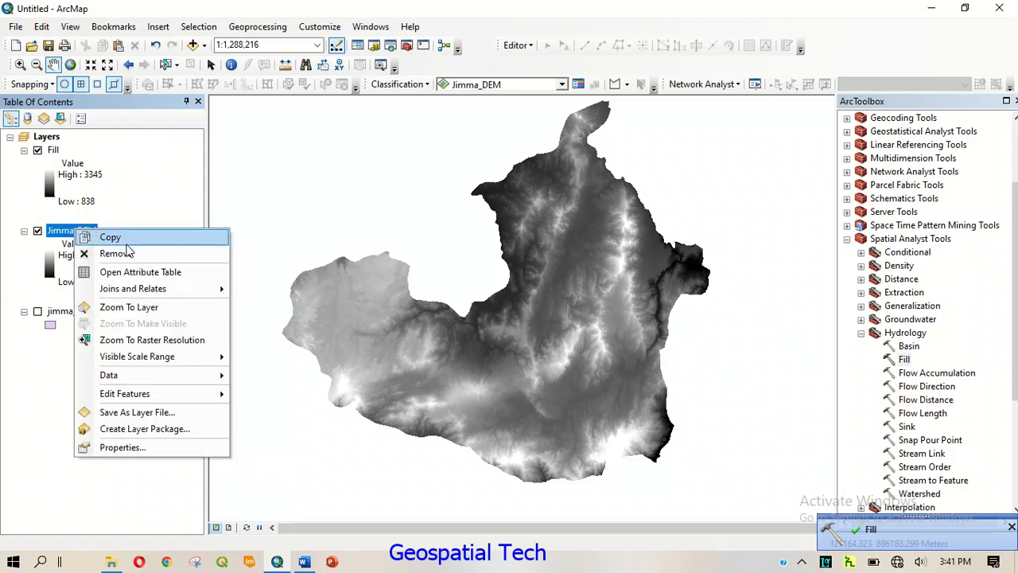
{"action": "left_click", "coordinate": [124, 248]}
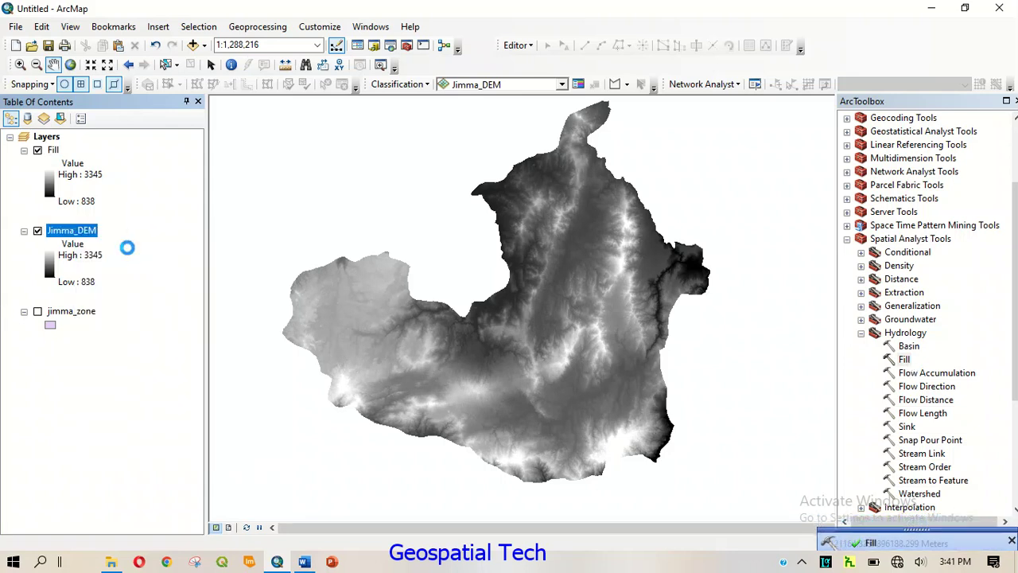
Step: Run the Hydrology Flow Direction tool on the Fill raster, saving the output as Flowdirection in the Jimma zone watershed map folder
{"action": "double_click", "coordinate": [929, 387]}
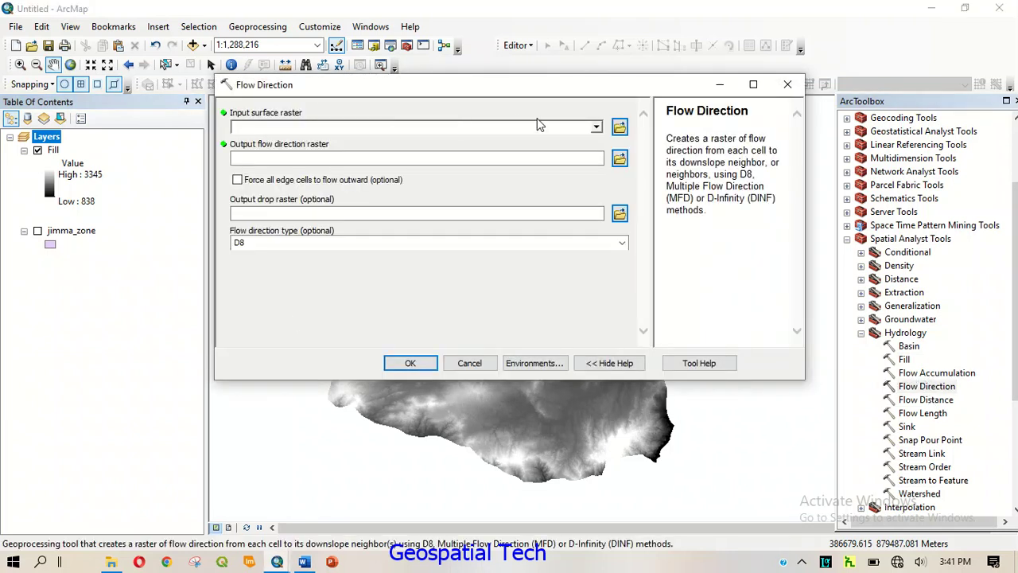
{"action": "left_click", "coordinate": [597, 129]}
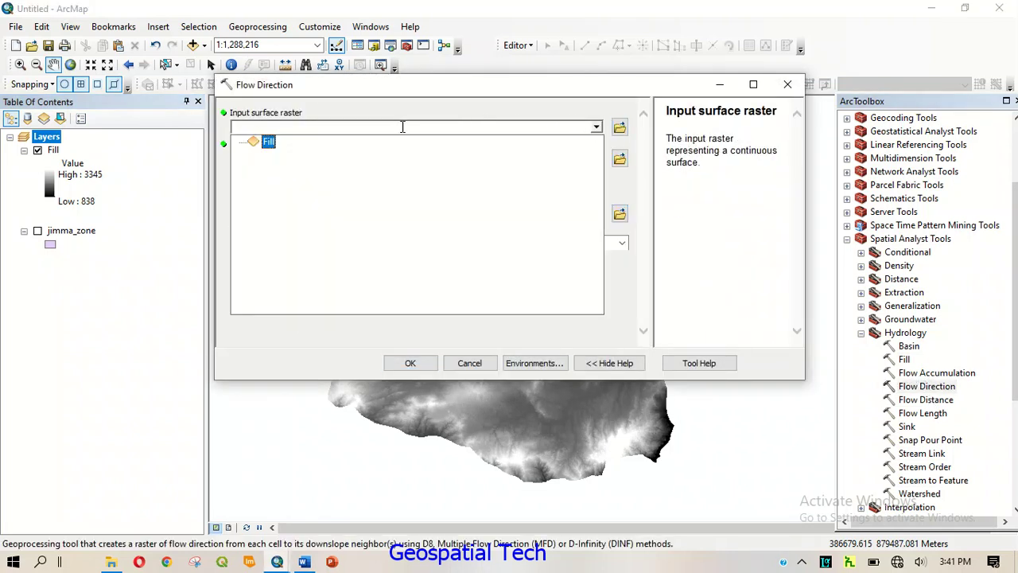
{"action": "left_click", "coordinate": [271, 142]}
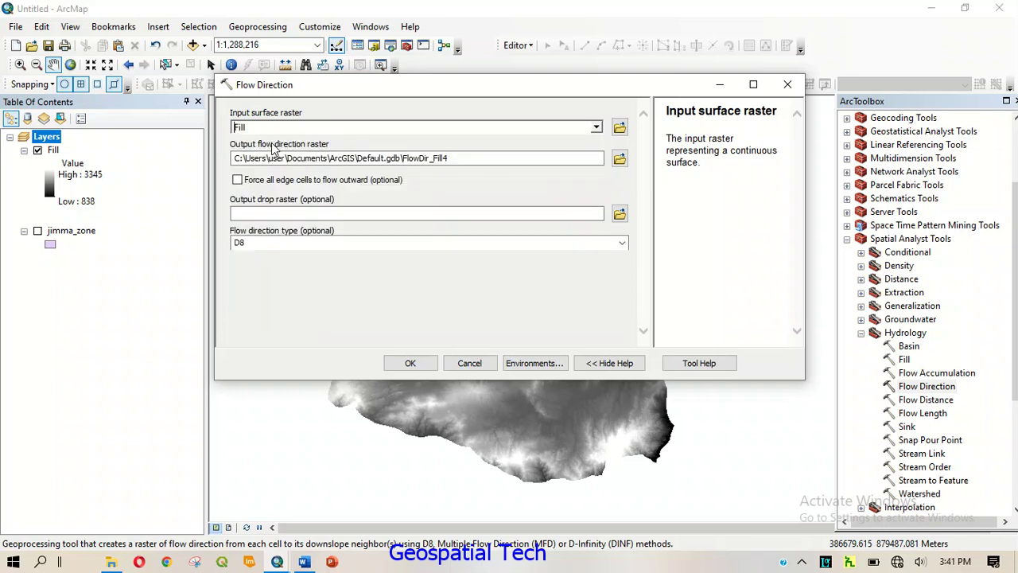
{"action": "left_click", "coordinate": [619, 158]}
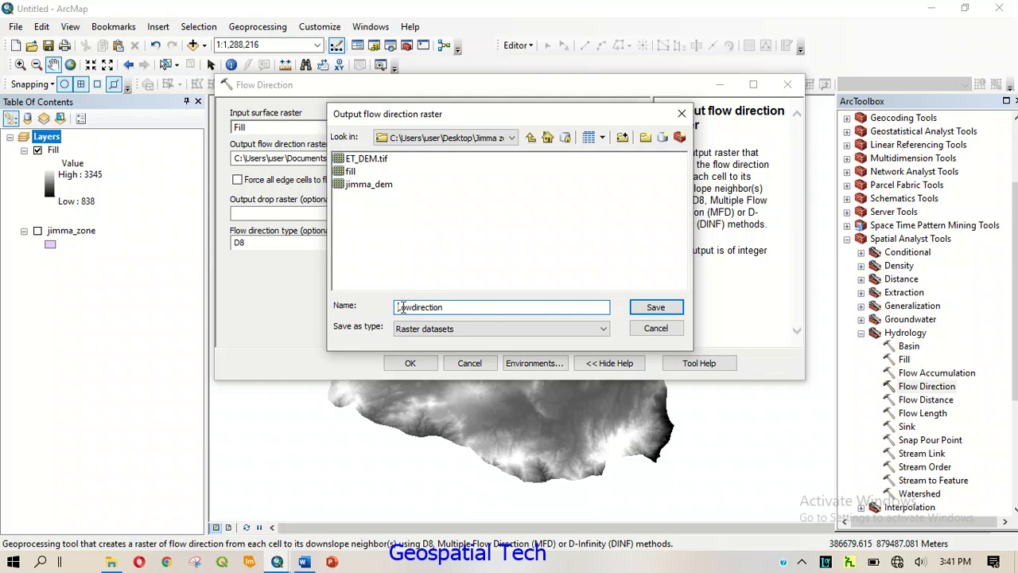
{"action": "type", "text": "F"}
{"action": "key", "text": "Delete"}
{"action": "type", "text": "l"}
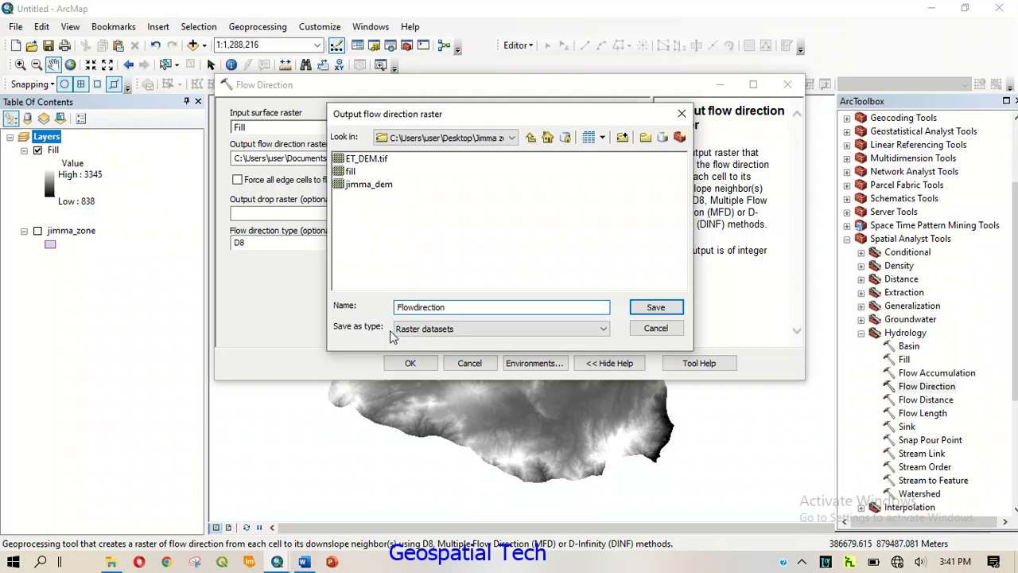
{"action": "left_click", "coordinate": [657, 310]}
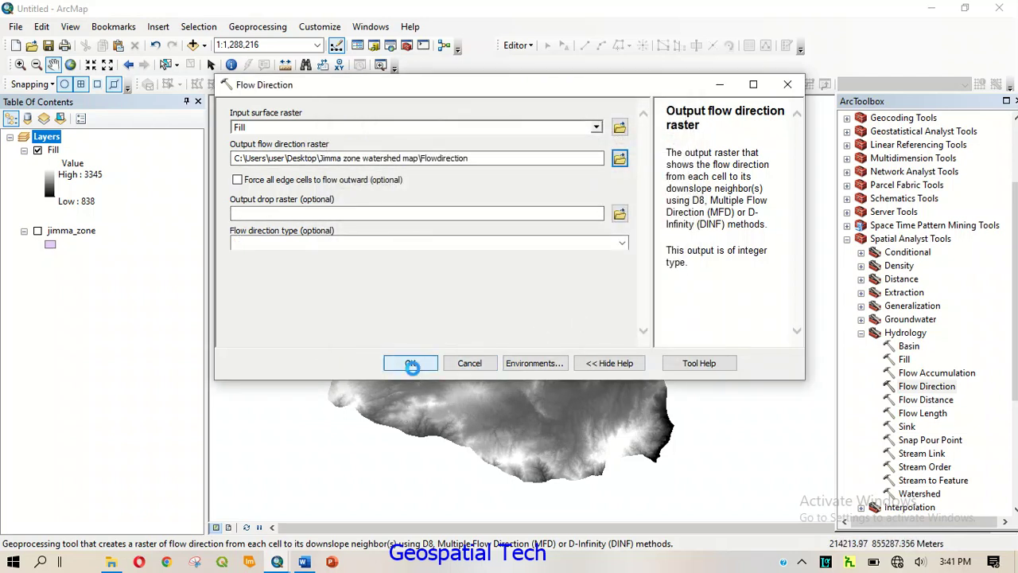
{"action": "left_click", "coordinate": [406, 362]}
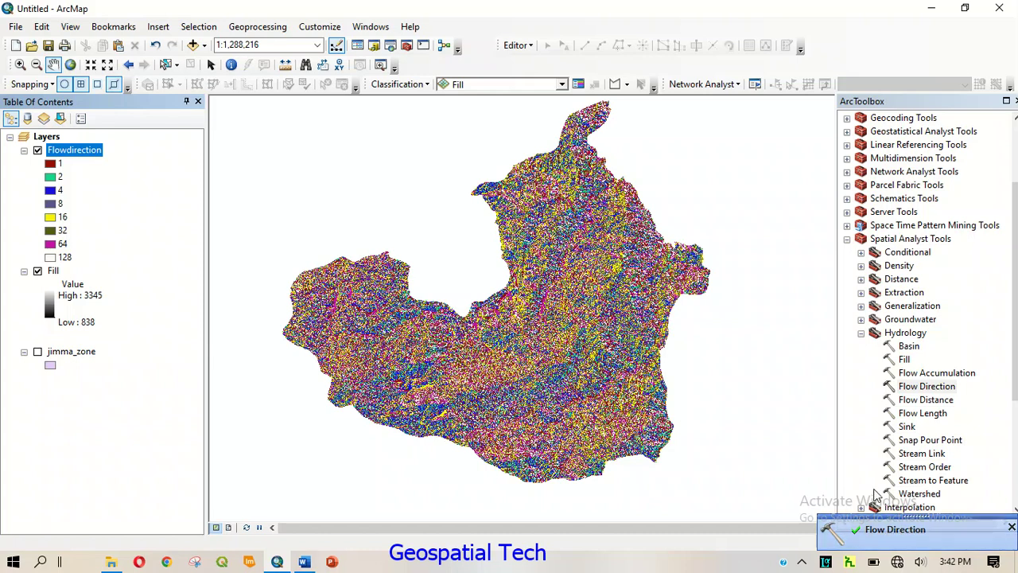
Step: Run the Flow Accumulation tool on Flowdirection, saving the output as Flow_accum in the Jimma zone watershed map folder
{"action": "double_click", "coordinate": [925, 374]}
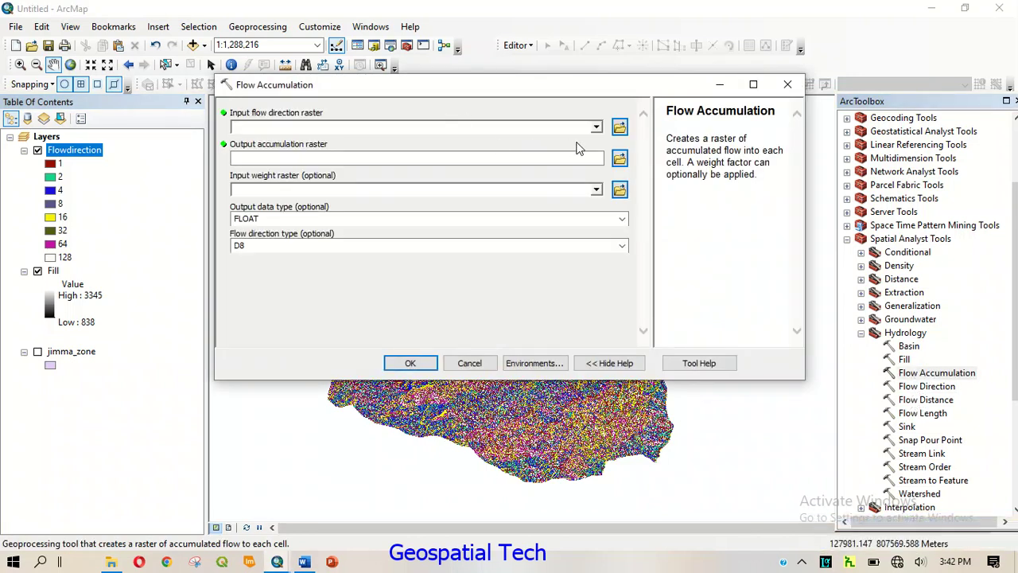
{"action": "left_click", "coordinate": [597, 129]}
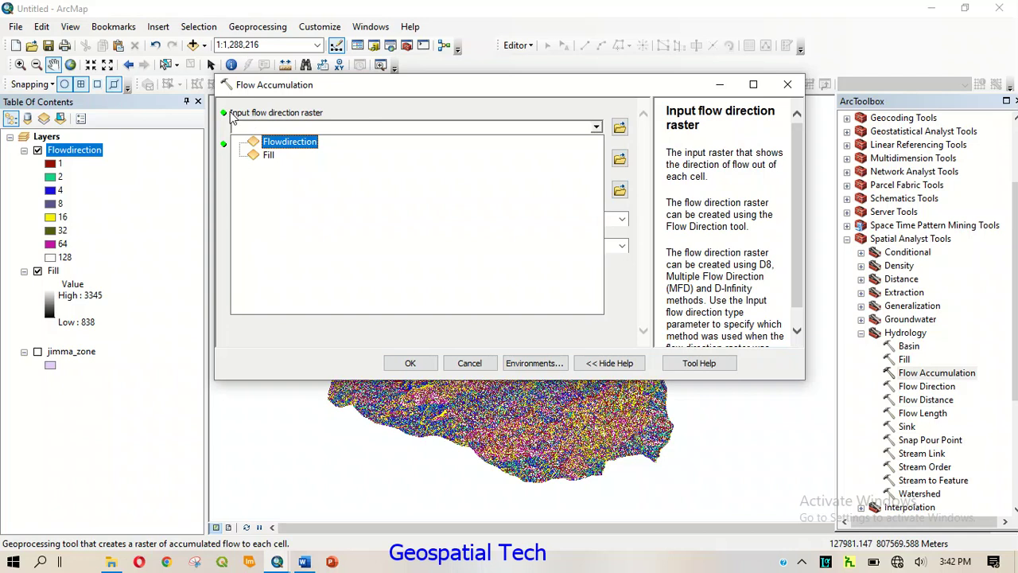
{"action": "left_click", "coordinate": [290, 142]}
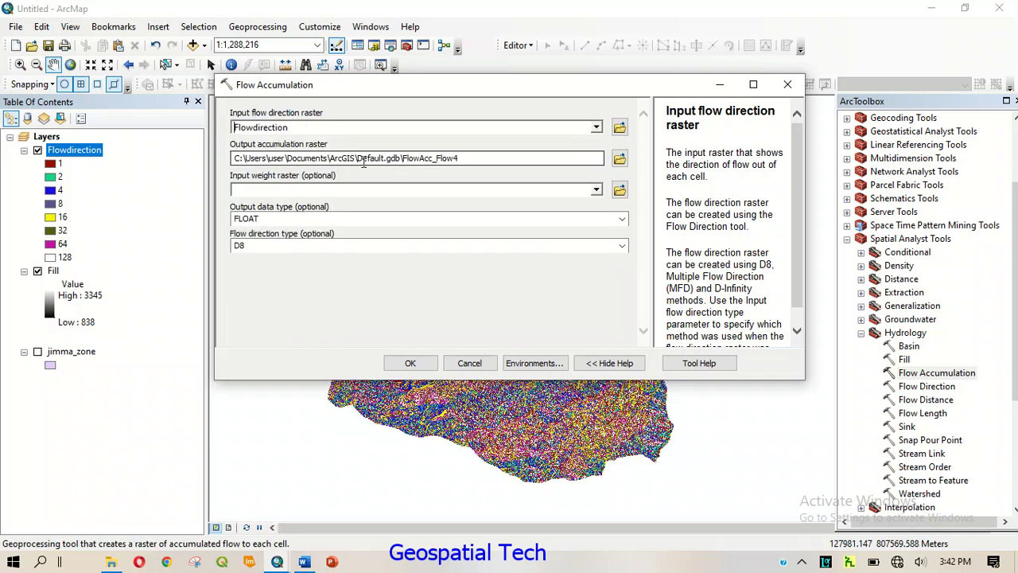
{"action": "left_click", "coordinate": [619, 159]}
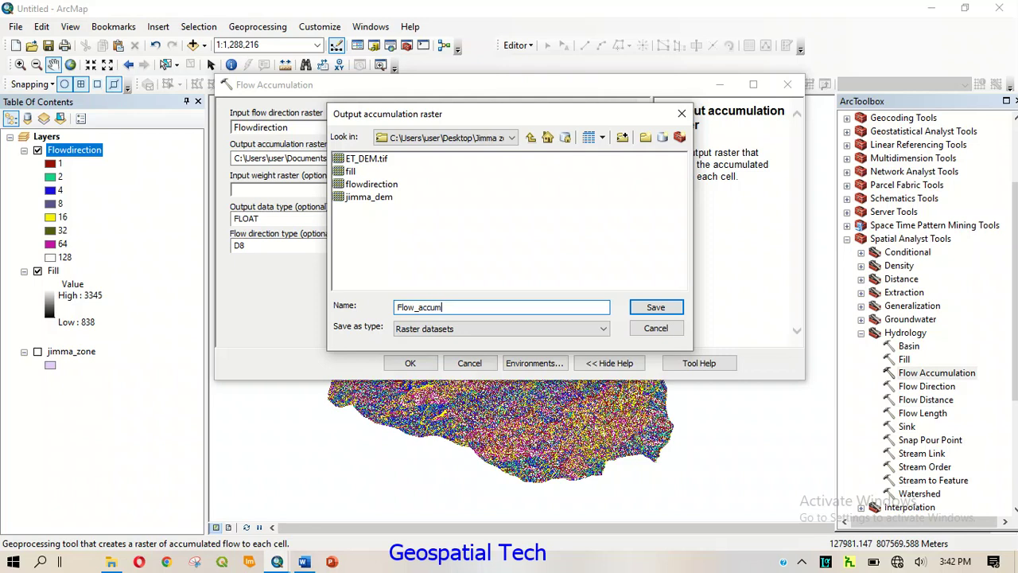
{"action": "left_click", "coordinate": [671, 307]}
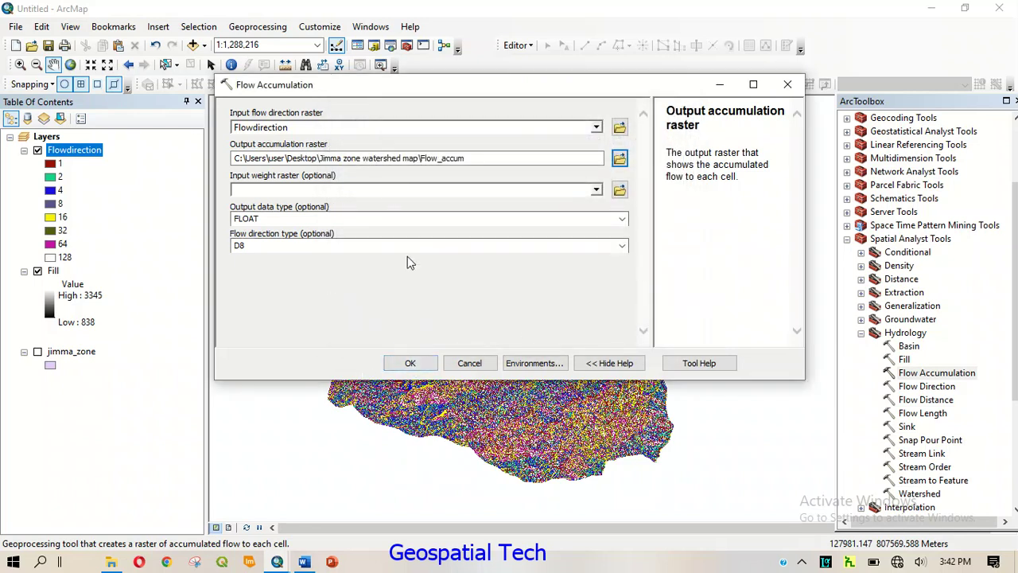
{"action": "left_click", "coordinate": [414, 364]}
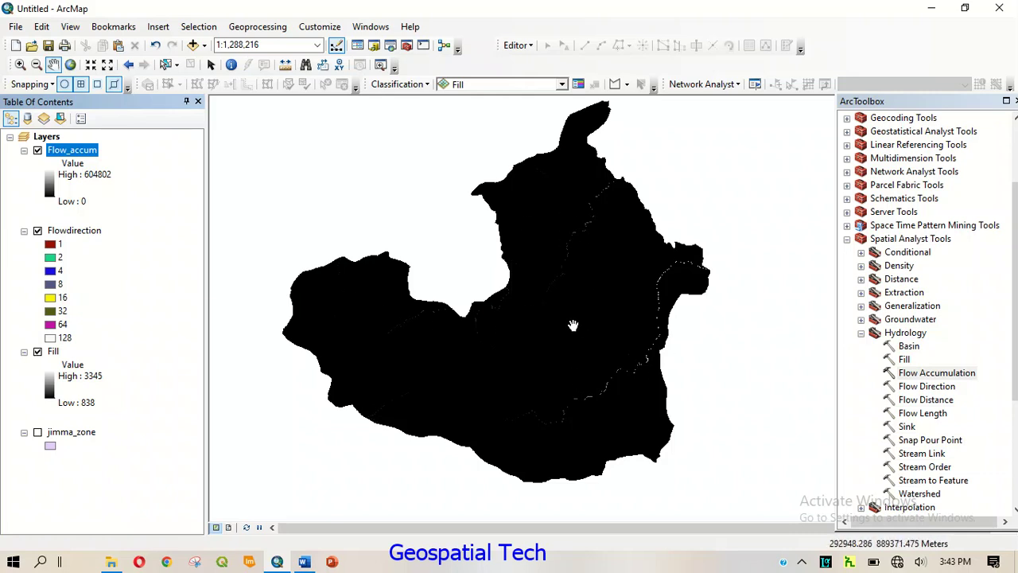
Step: Run the Hydrology Basin tool on Flowdirection, saving the output as Basin in the Jimma zone watershed map folder
{"action": "double_click", "coordinate": [908, 348]}
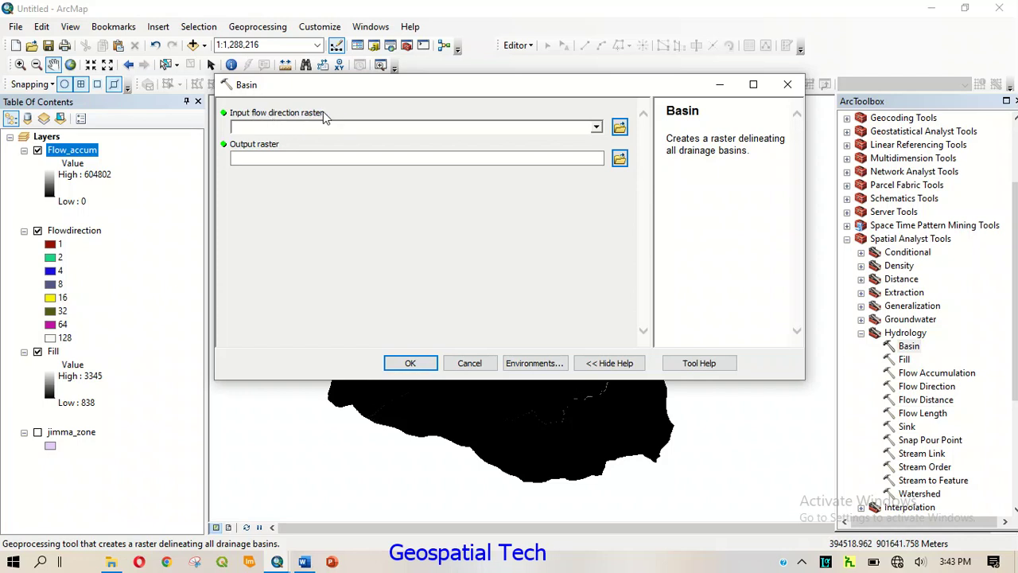
{"action": "left_click", "coordinate": [596, 128]}
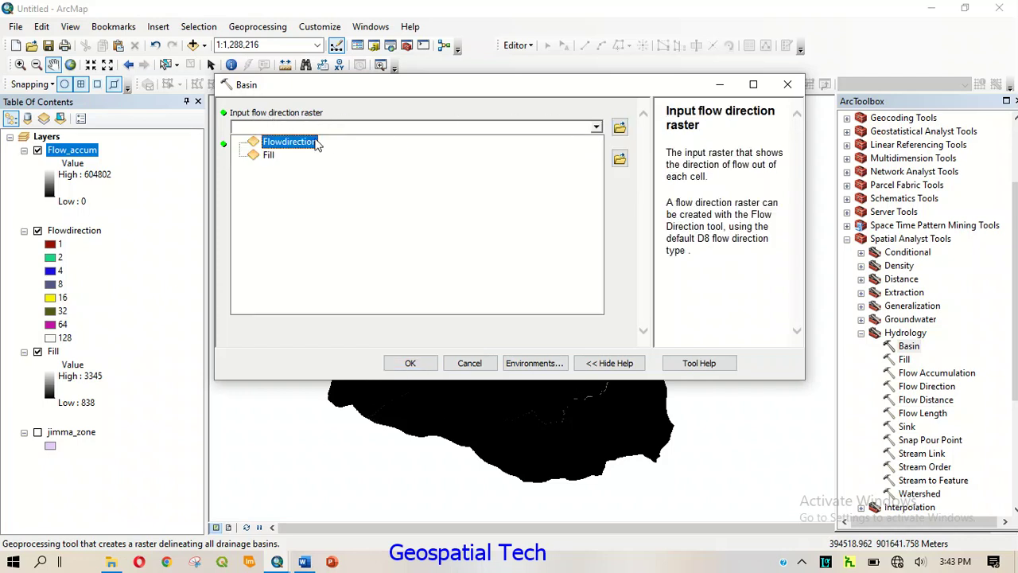
{"action": "left_click", "coordinate": [284, 141]}
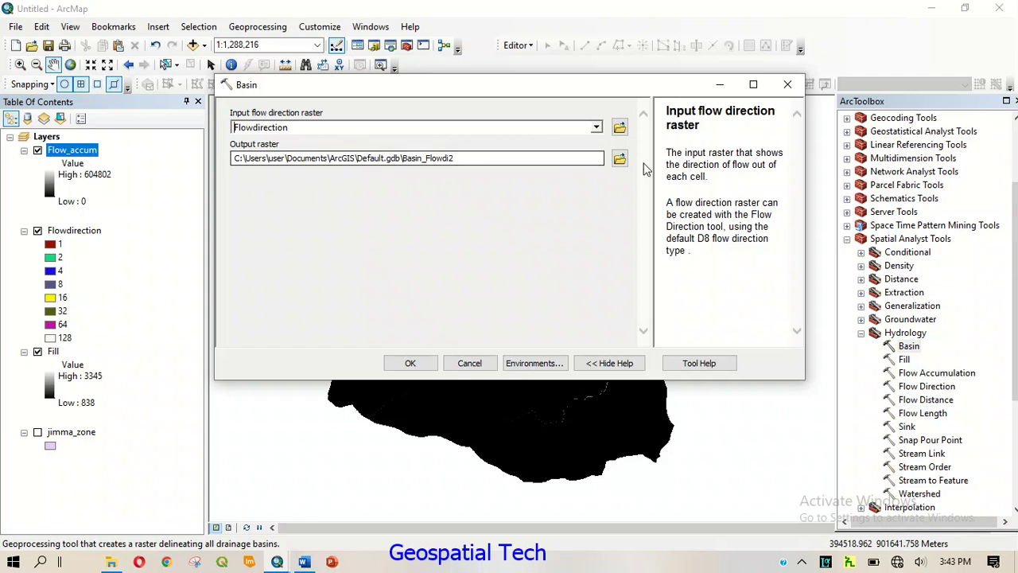
{"action": "left_click", "coordinate": [620, 158]}
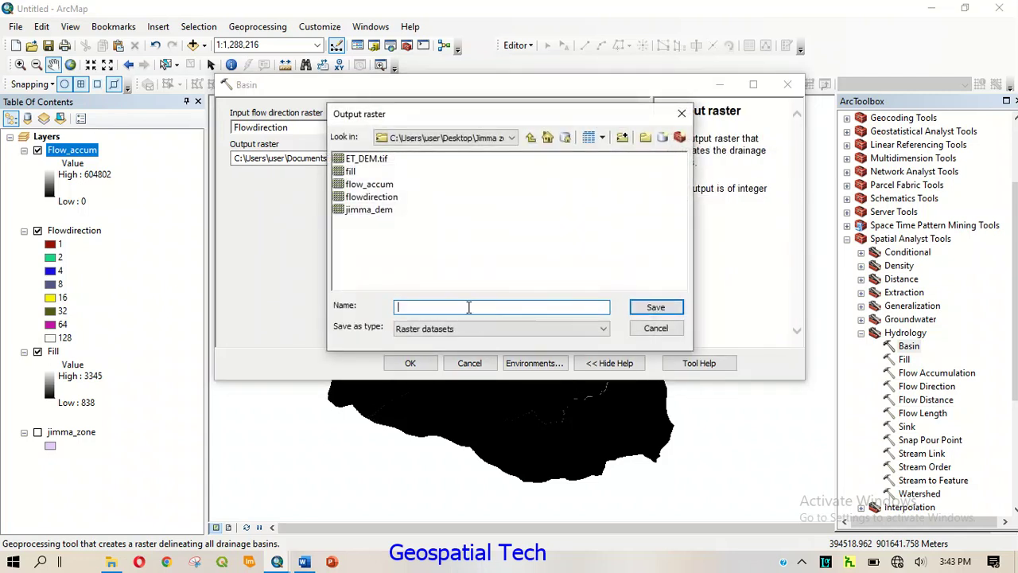
{"action": "type", "text": "Basin"}
{"action": "left_click", "coordinate": [657, 307]}
{"action": "left_click", "coordinate": [410, 363]}
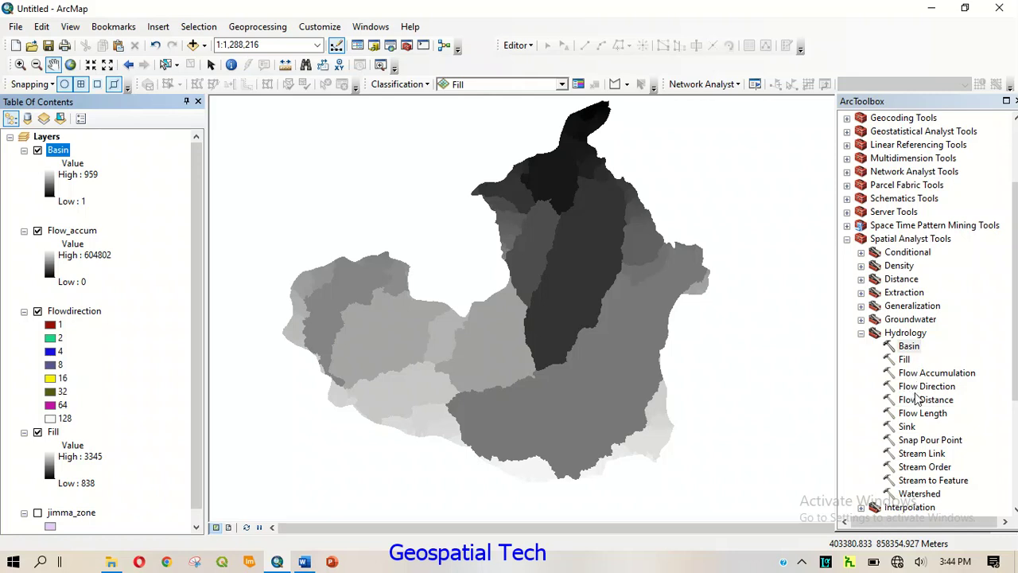
Step: Use the Map Algebra Raster Calculator to threshold Flow_accum with the >= operator, naming the output raster Algebra
{"action": "left_click", "coordinate": [862, 334]}
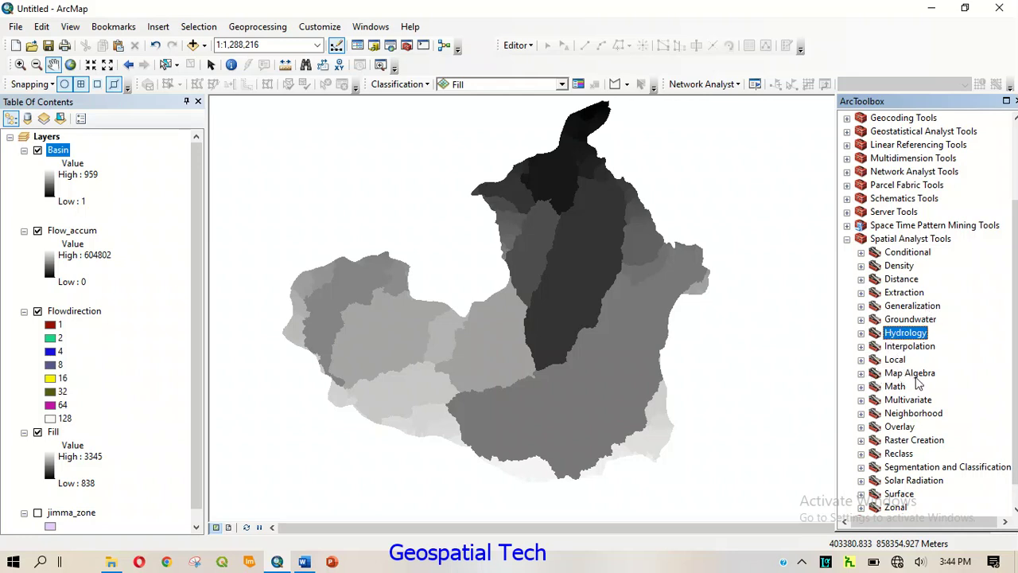
{"action": "left_click", "coordinate": [862, 373]}
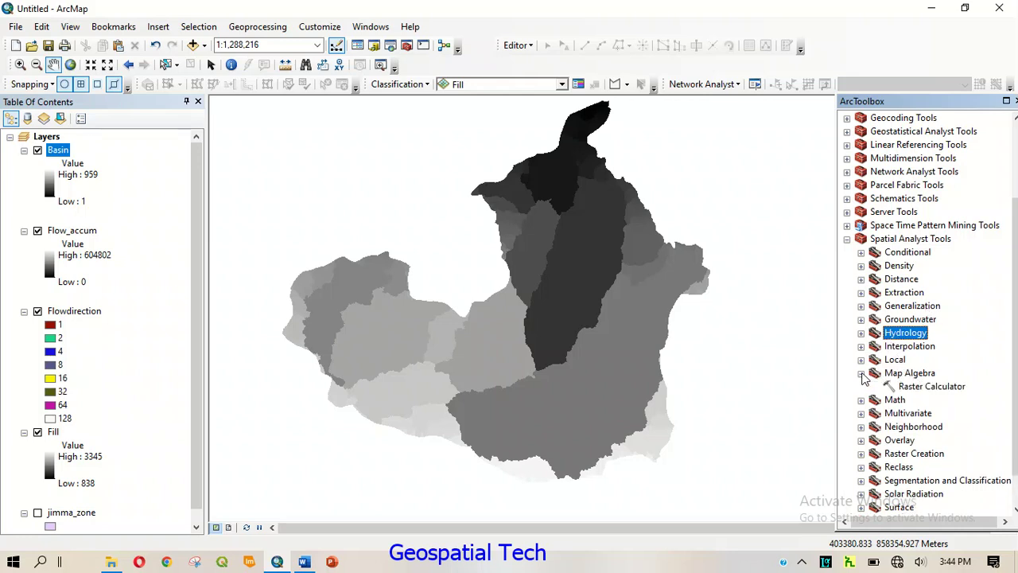
{"action": "left_click", "coordinate": [920, 390]}
{"action": "double_click", "coordinate": [919, 390]}
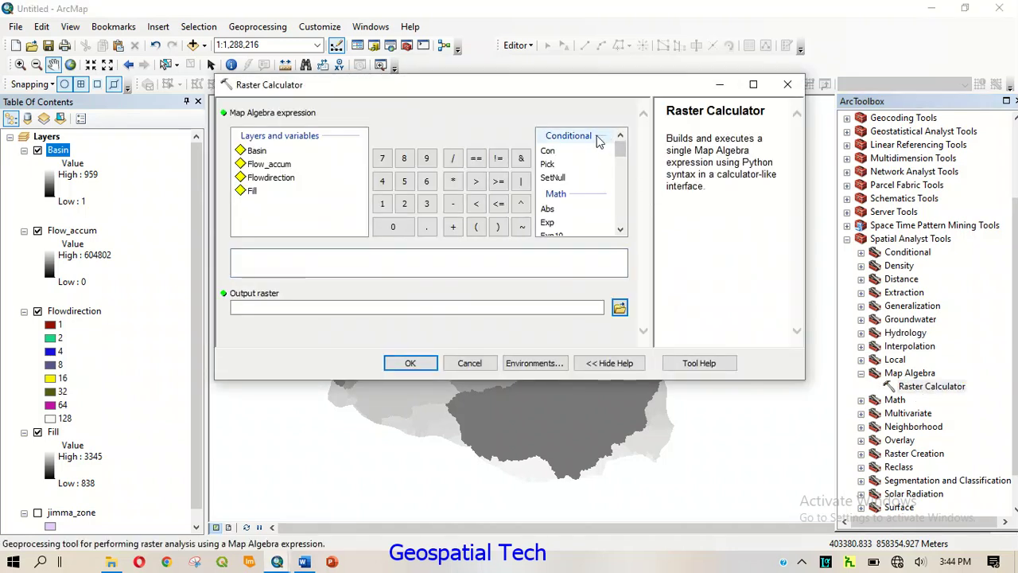
{"action": "double_click", "coordinate": [269, 165]}
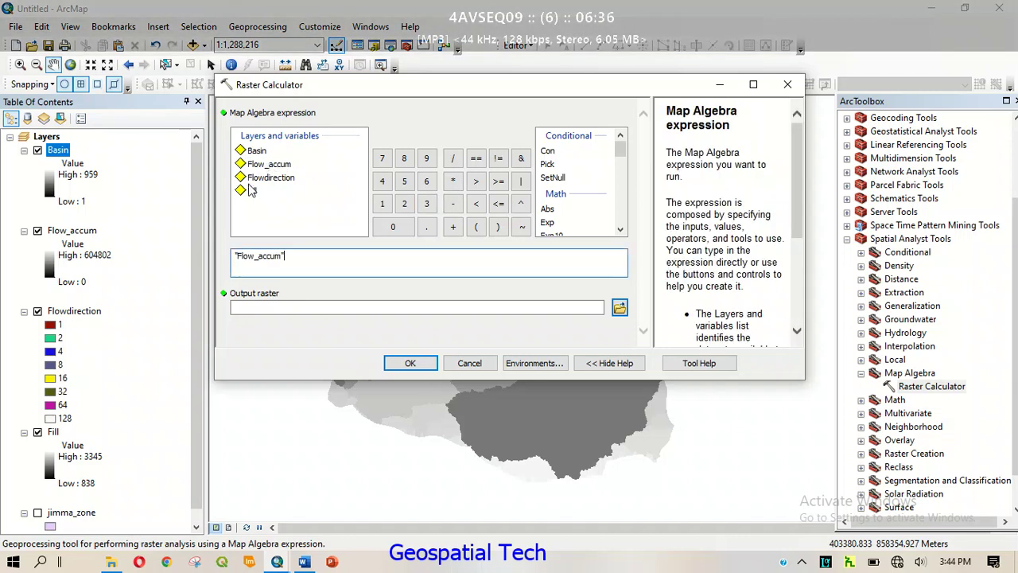
{"action": "left_click", "coordinate": [498, 181]}
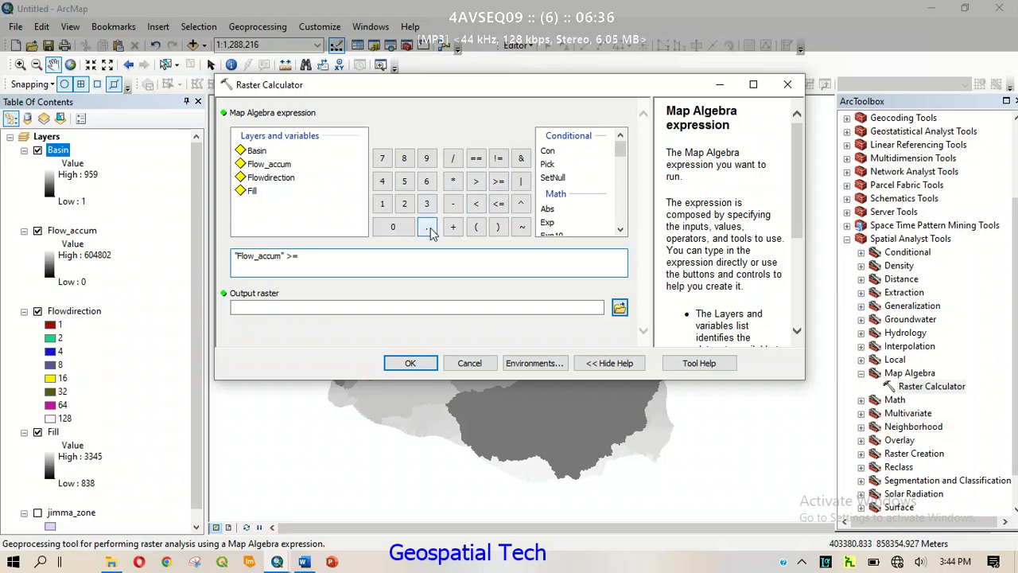
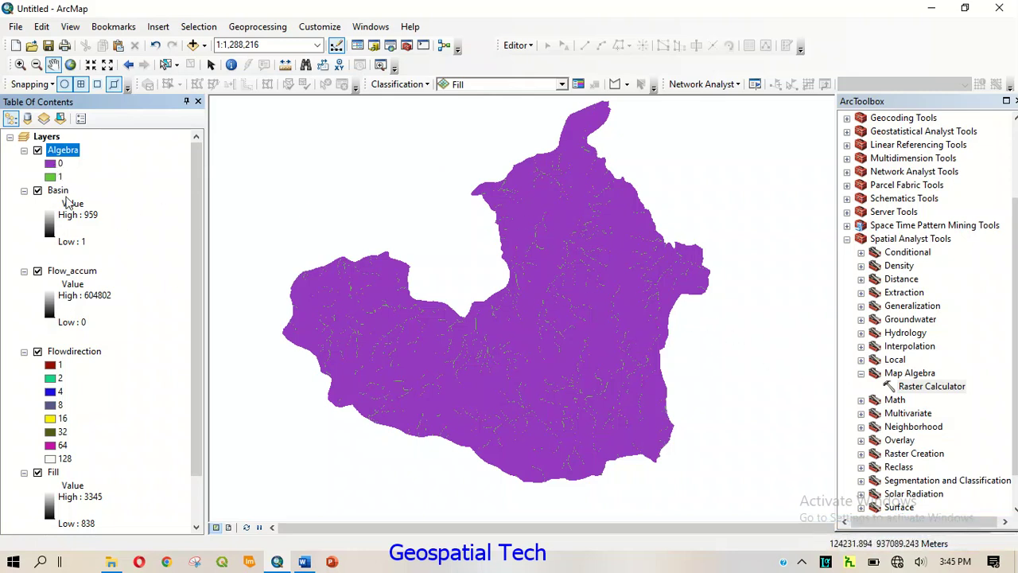
Step: Change the symbol of class 0 in the Algebra layer to Hollow
{"action": "left_click", "coordinate": [51, 164]}
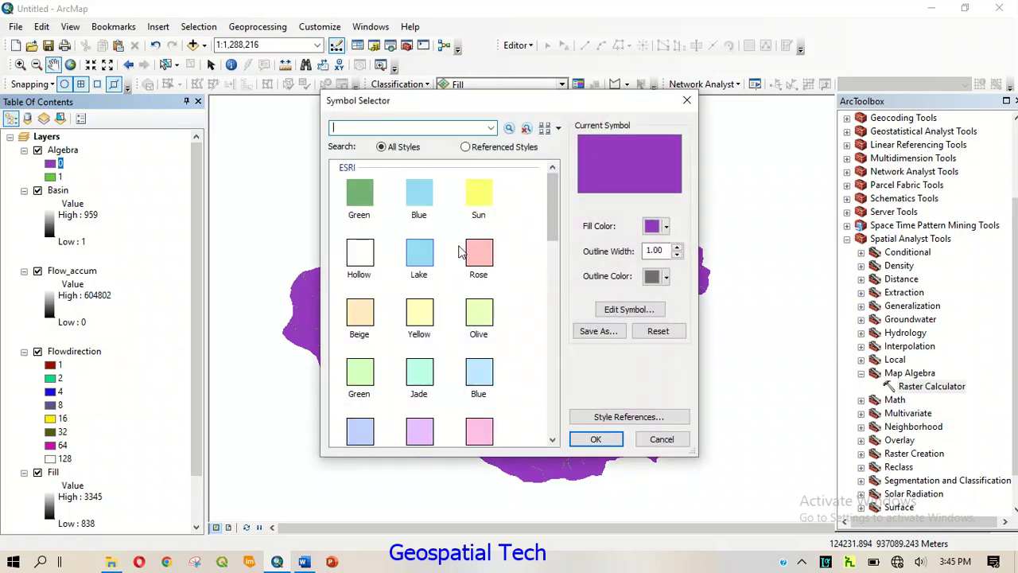
{"action": "left_click", "coordinate": [359, 257]}
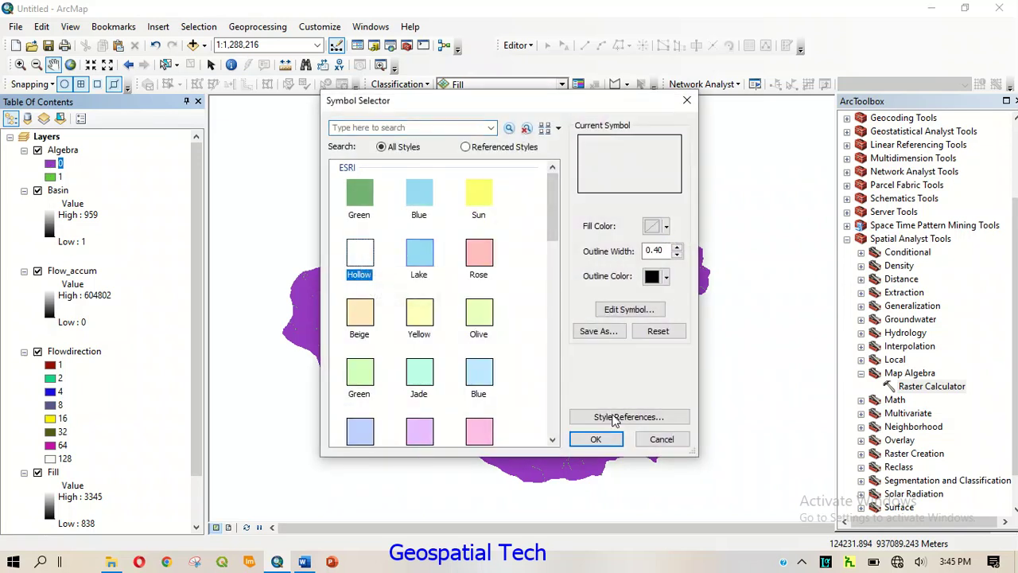
{"action": "left_click", "coordinate": [595, 440]}
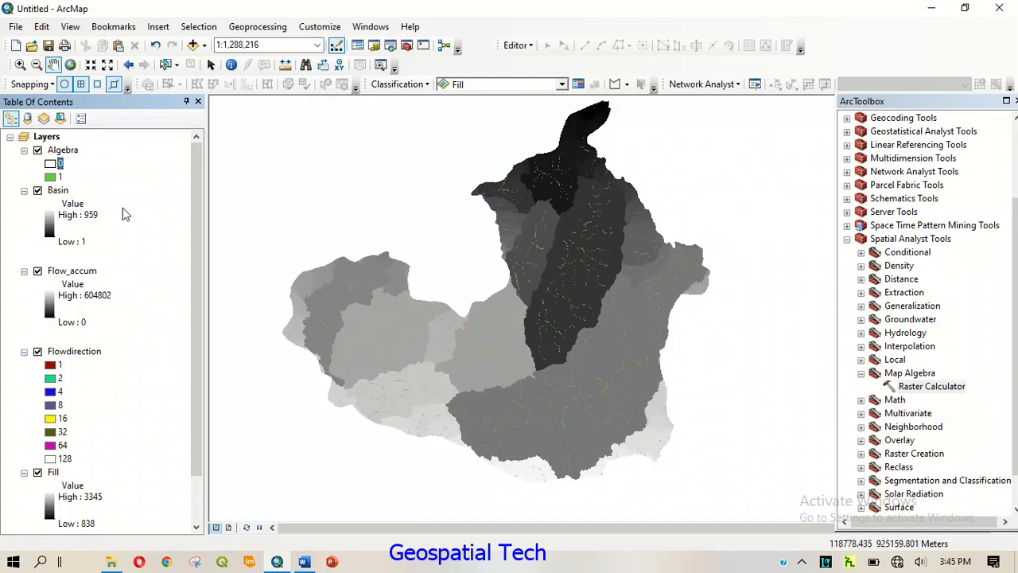
Step: Hide the Basin, Flow_accum, Flowdirection and Fill layers so that only the Algebra layer is displayed
{"action": "left_click", "coordinate": [38, 191]}
{"action": "left_click", "coordinate": [38, 271]}
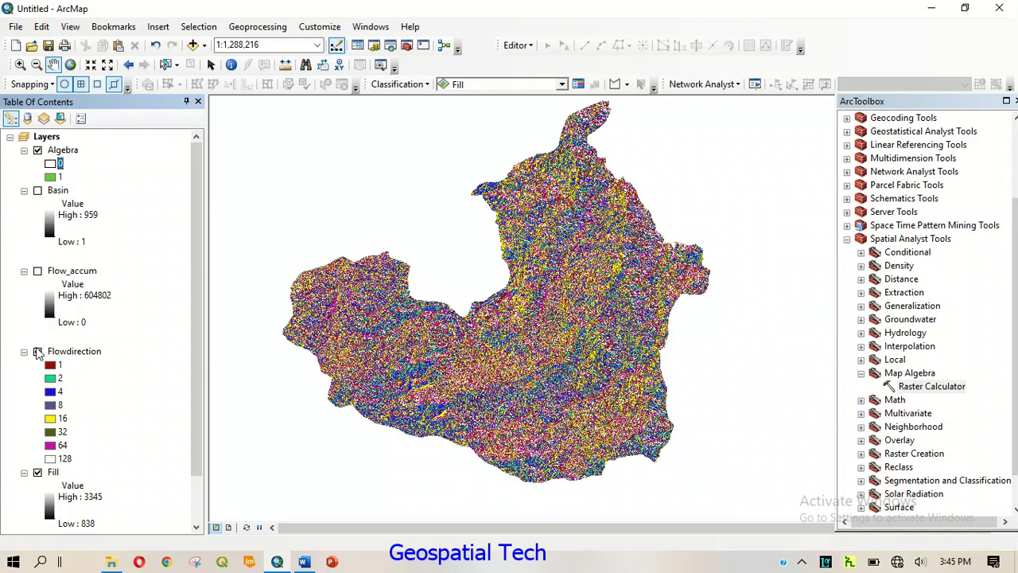
{"action": "left_click", "coordinate": [37, 473]}
{"action": "scroll", "coordinate": [46, 439], "scroll_direction": "down", "scroll_amount": 2}
{"action": "scroll", "coordinate": [106, 315], "scroll_direction": "up", "scroll_amount": 2}
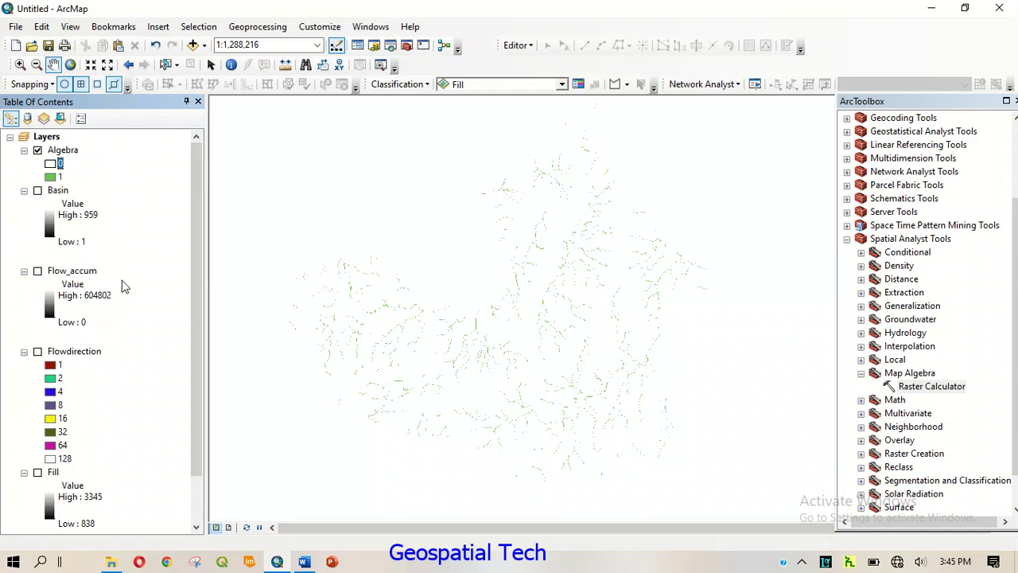
Step: Set the fill color of class 1 in the Algebra layer to red and inspect the stream network up close
{"action": "double_click", "coordinate": [53, 177]}
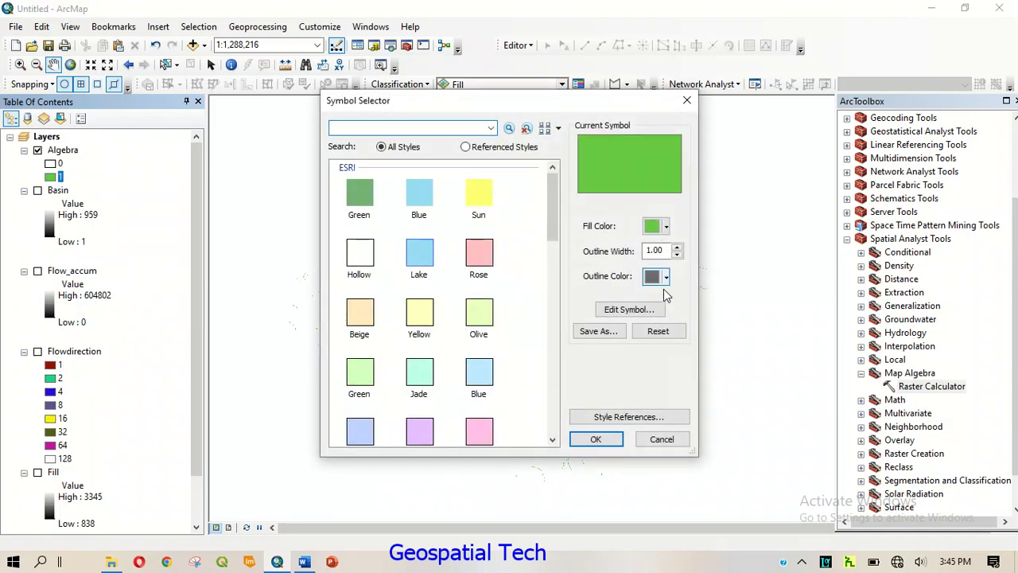
{"action": "left_click", "coordinate": [666, 226]}
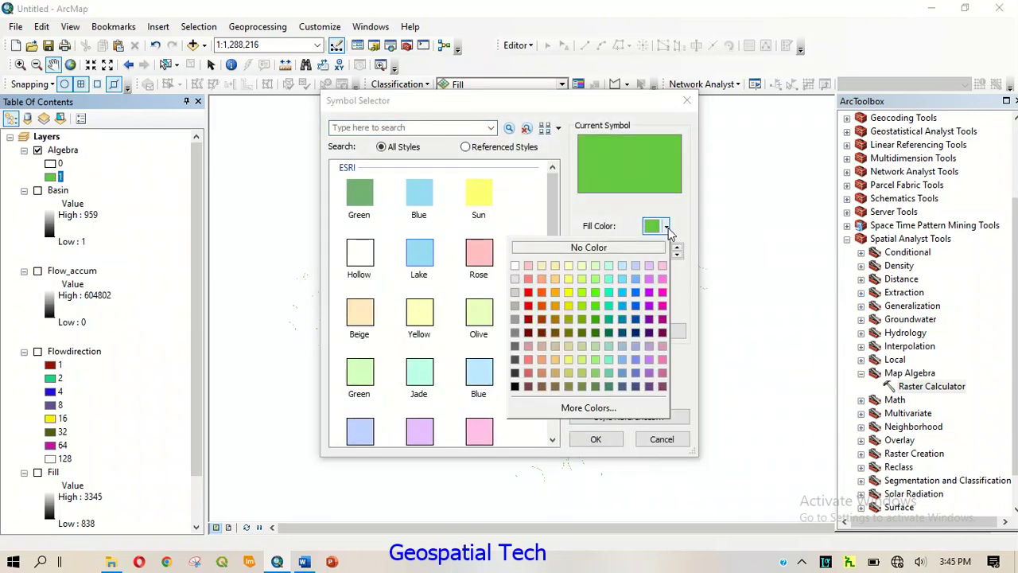
{"action": "left_click", "coordinate": [529, 293]}
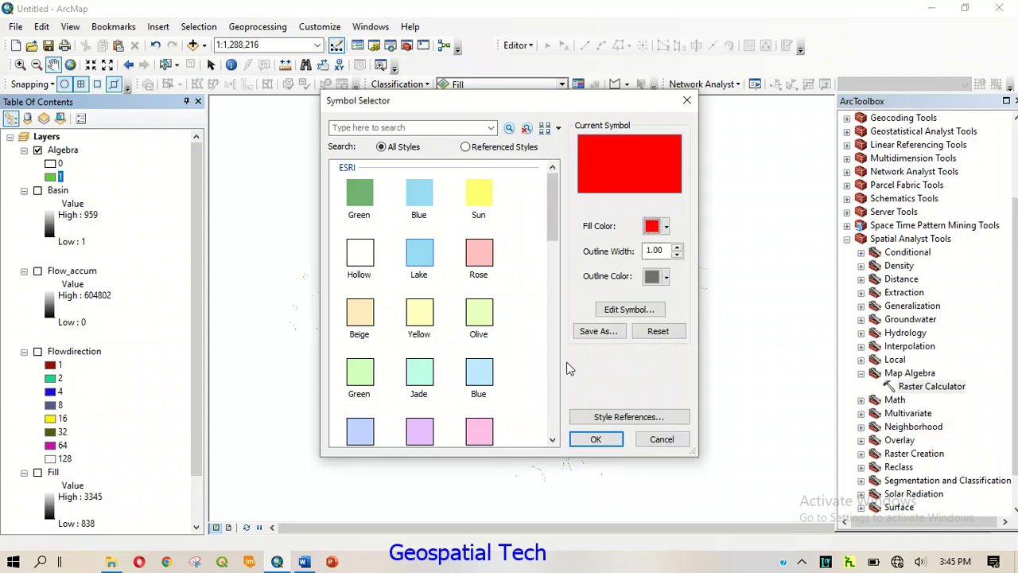
{"action": "left_click", "coordinate": [594, 439]}
{"action": "scroll", "coordinate": [527, 298], "scroll_direction": "down", "scroll_amount": 4}
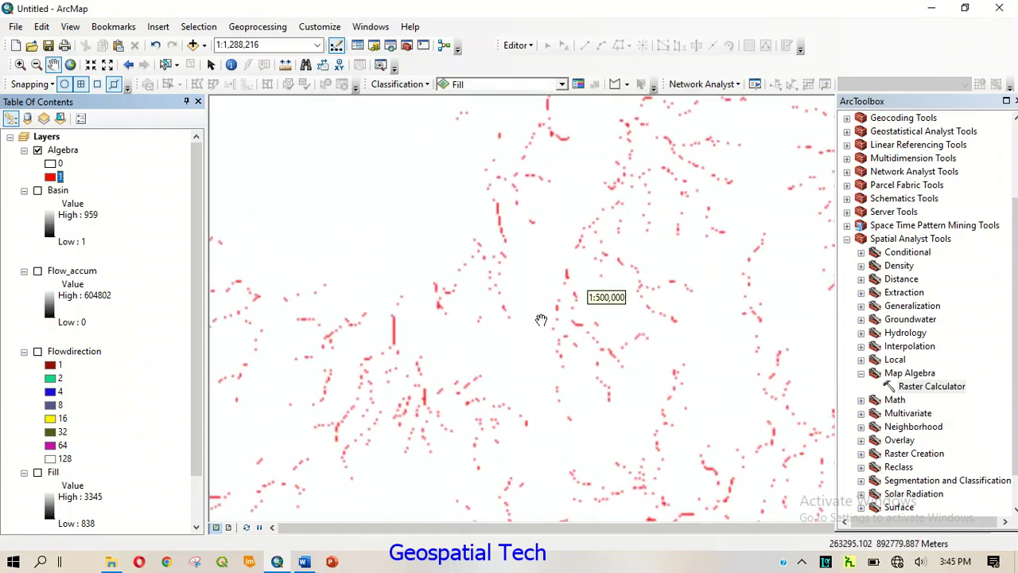
{"action": "scroll", "coordinate": [594, 226], "scroll_direction": "down", "scroll_amount": 2}
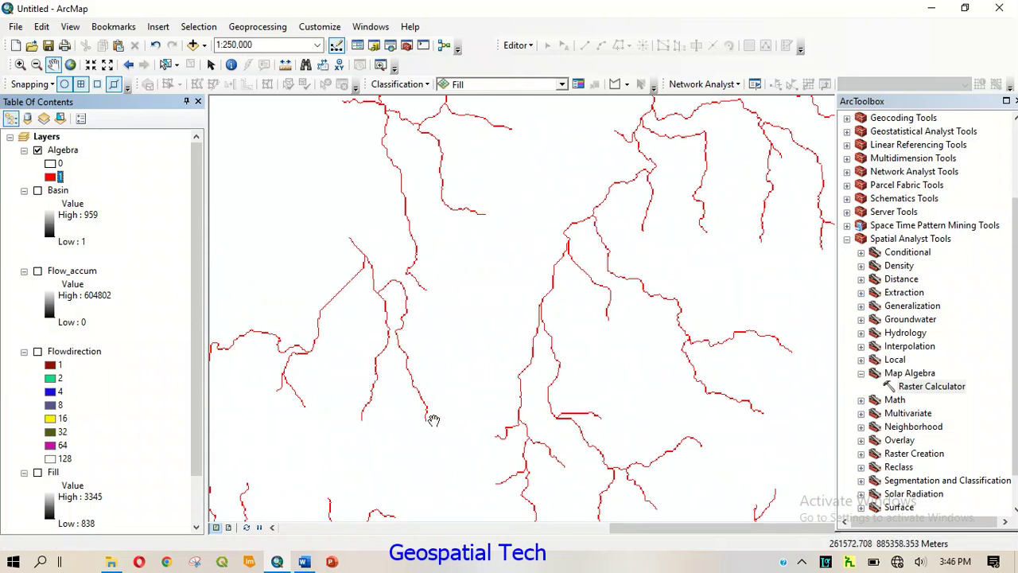
{"action": "scroll", "coordinate": [430, 414], "scroll_direction": "up", "scroll_amount": 2}
{"action": "scroll", "coordinate": [445, 422], "scroll_direction": "up", "scroll_amount": 1}
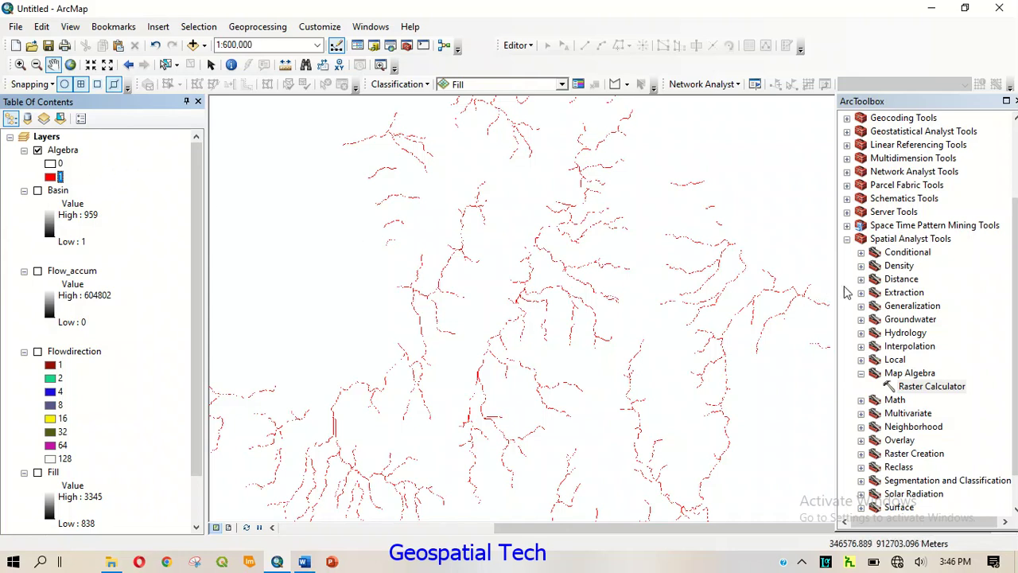
Step: Convert the Basin raster to polygons on the VALUE field with Raster to Polygon, saving the output as Watershed.shp in the Jimma zone watershed map folder
{"action": "left_click", "coordinate": [860, 374]}
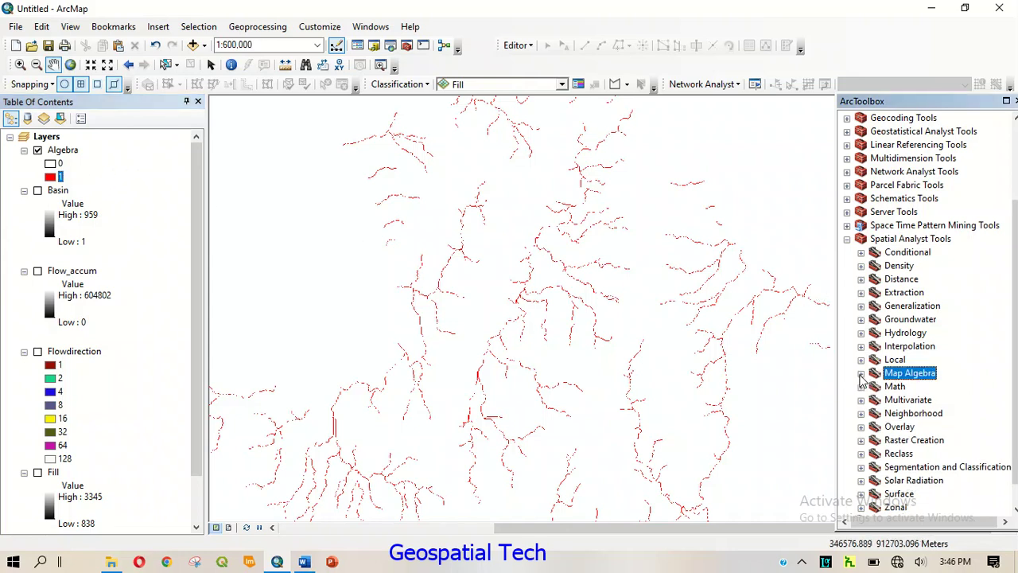
{"action": "left_click", "coordinate": [847, 240]}
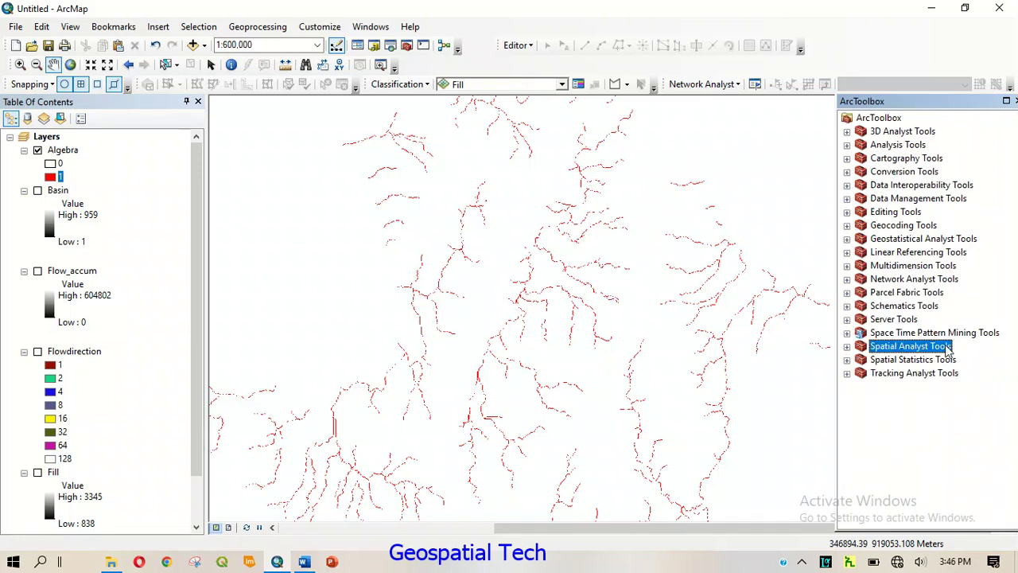
{"action": "left_click", "coordinate": [847, 347]}
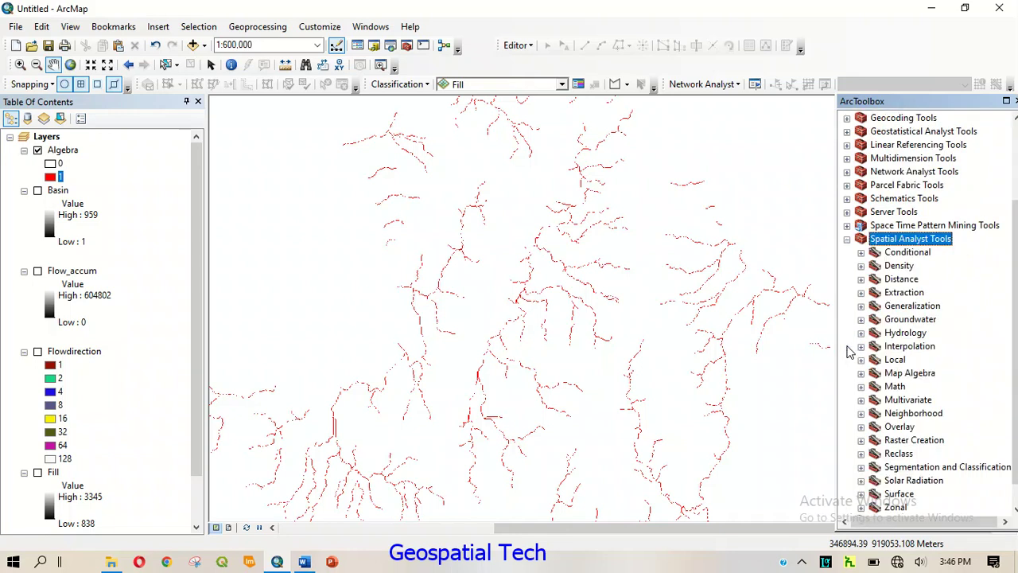
{"action": "left_click", "coordinate": [847, 239]}
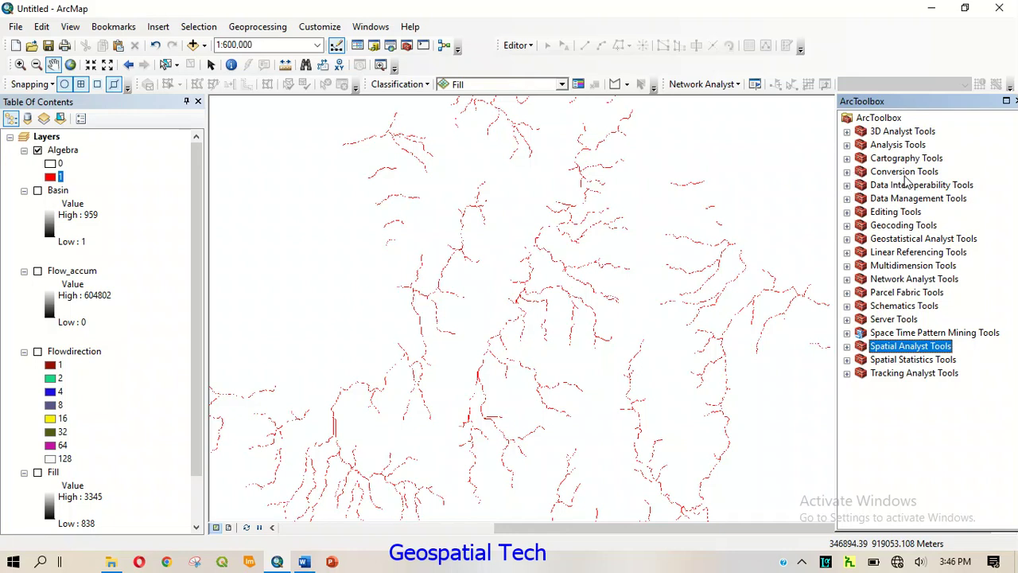
{"action": "left_click", "coordinate": [847, 171]}
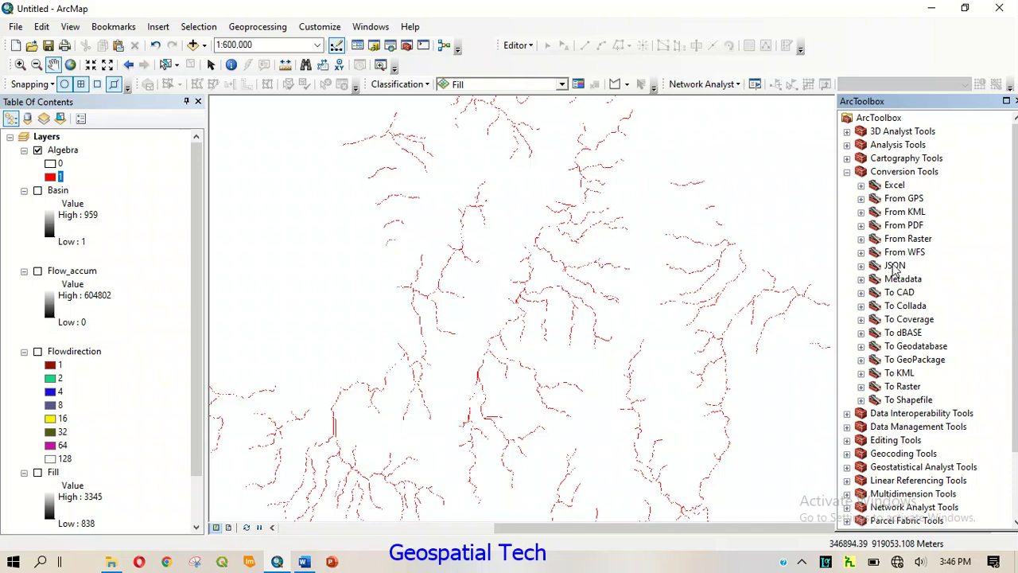
{"action": "left_click", "coordinate": [861, 239]}
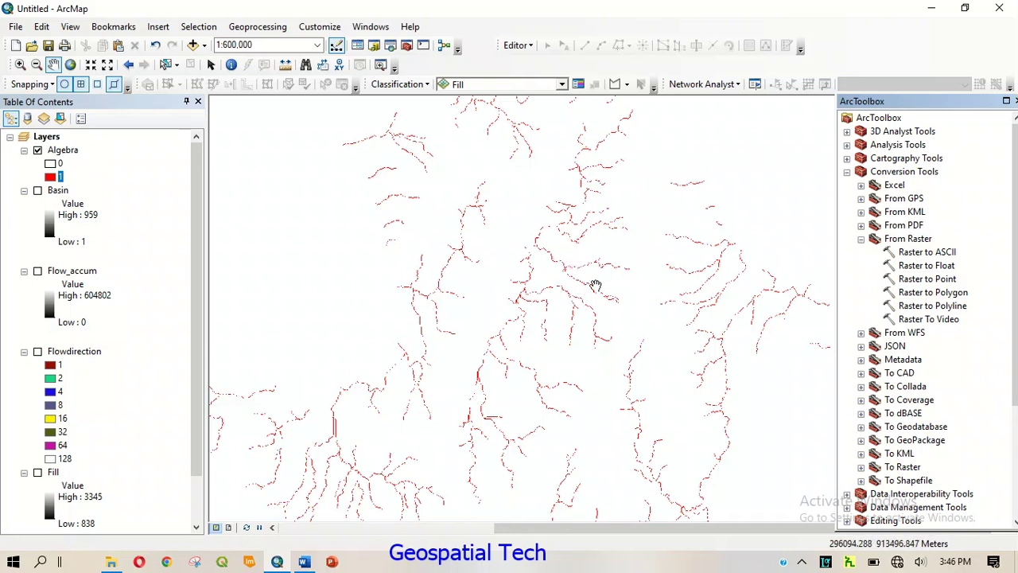
{"action": "double_click", "coordinate": [937, 293]}
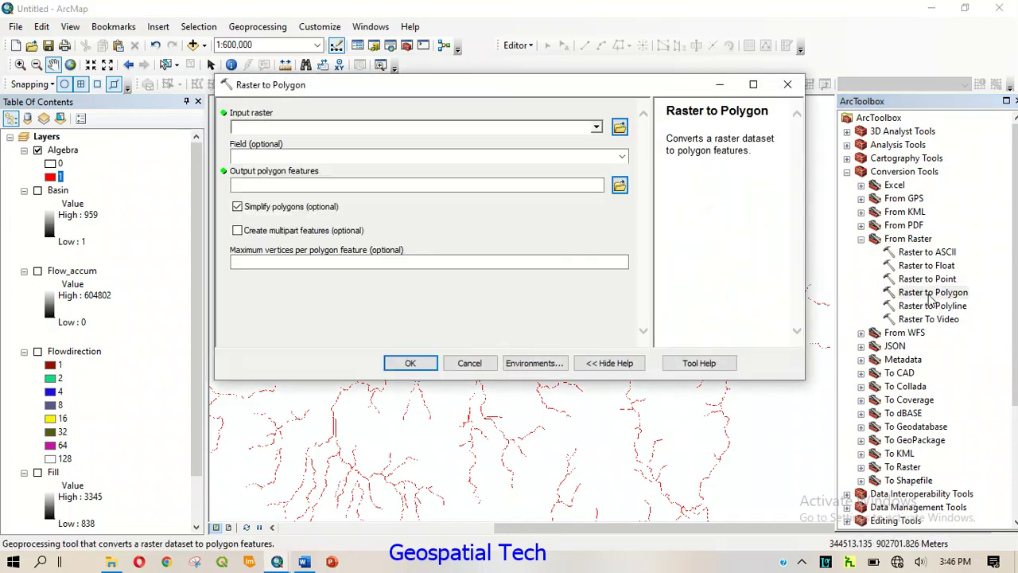
{"action": "left_click", "coordinate": [596, 128]}
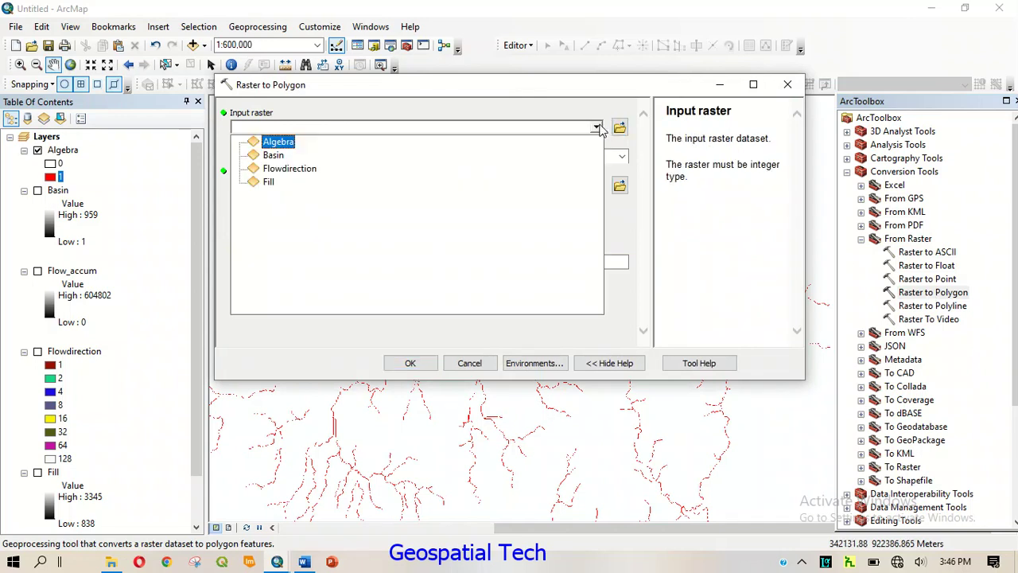
{"action": "left_click", "coordinate": [274, 155]}
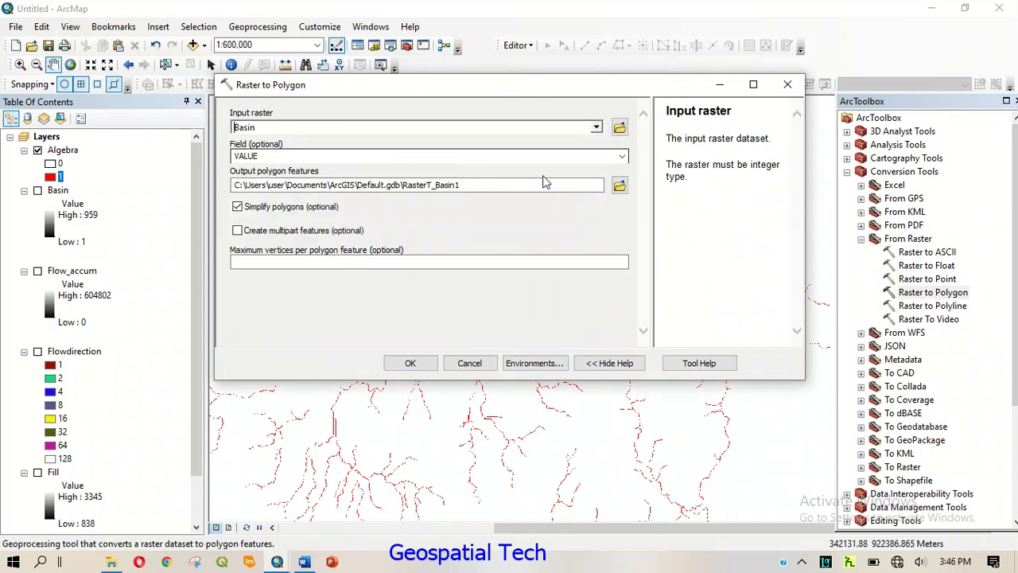
{"action": "left_click", "coordinate": [620, 185]}
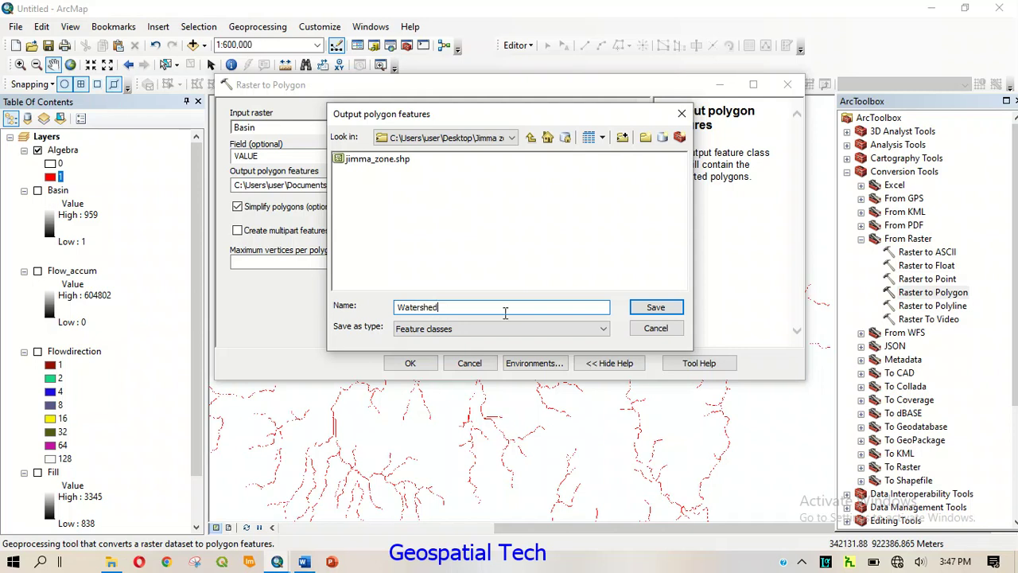
{"action": "left_click", "coordinate": [668, 309]}
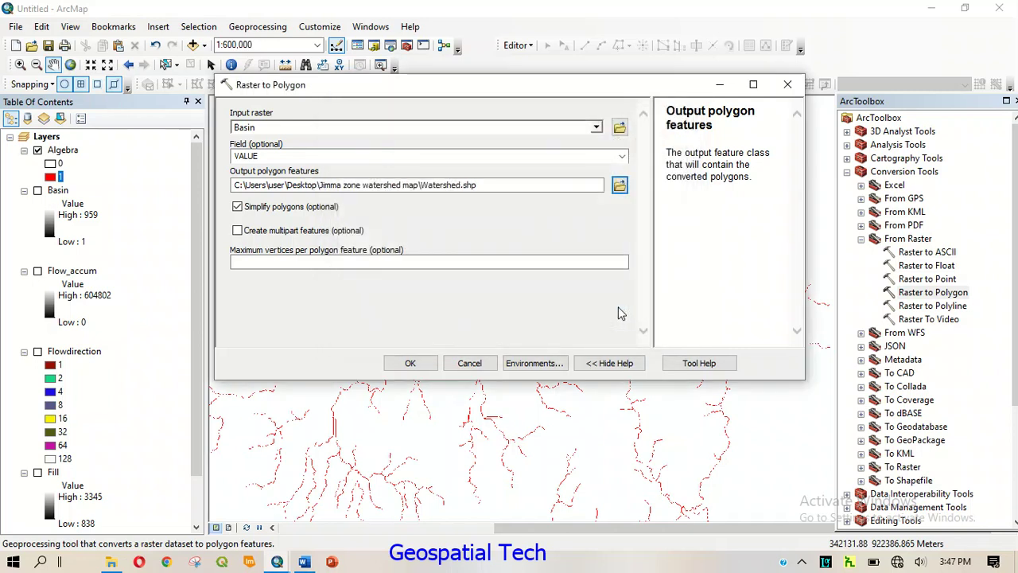
{"action": "left_click", "coordinate": [411, 363]}
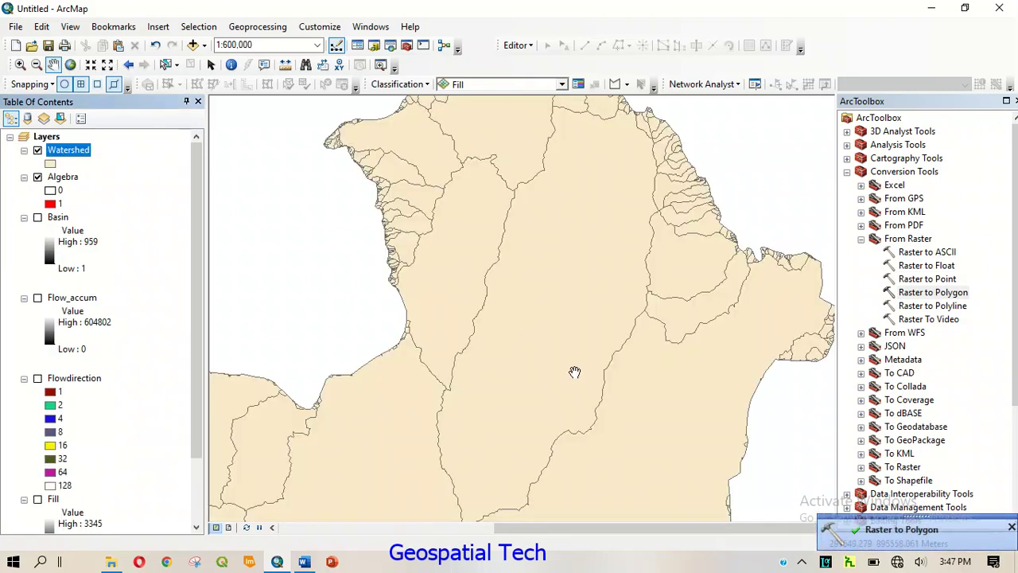
Step: Examine the Watershed polygon boundaries across the northern, central and southwestern parts of the zone
{"action": "left_click_drag", "start_coordinate": [574, 371], "coordinate": [657, 199]}
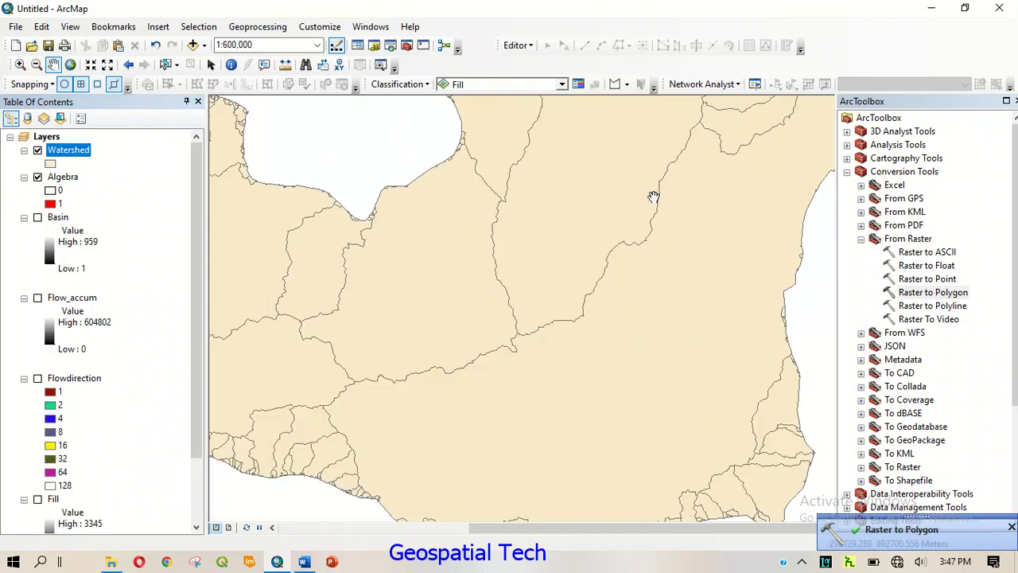
{"action": "left_click_drag", "start_coordinate": [641, 343], "coordinate": [527, 248]}
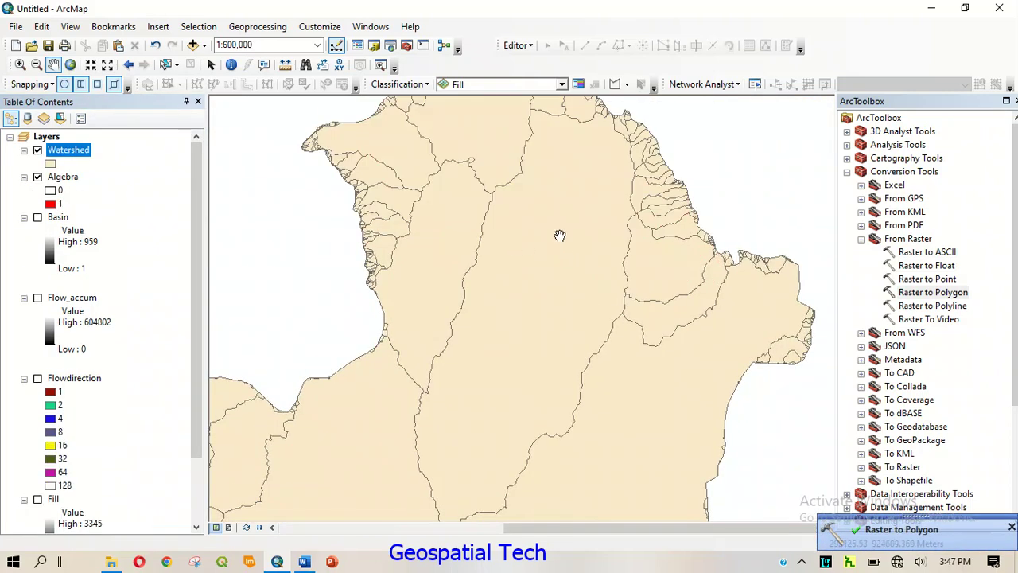
{"action": "left_click_drag", "start_coordinate": [577, 226], "coordinate": [585, 249]}
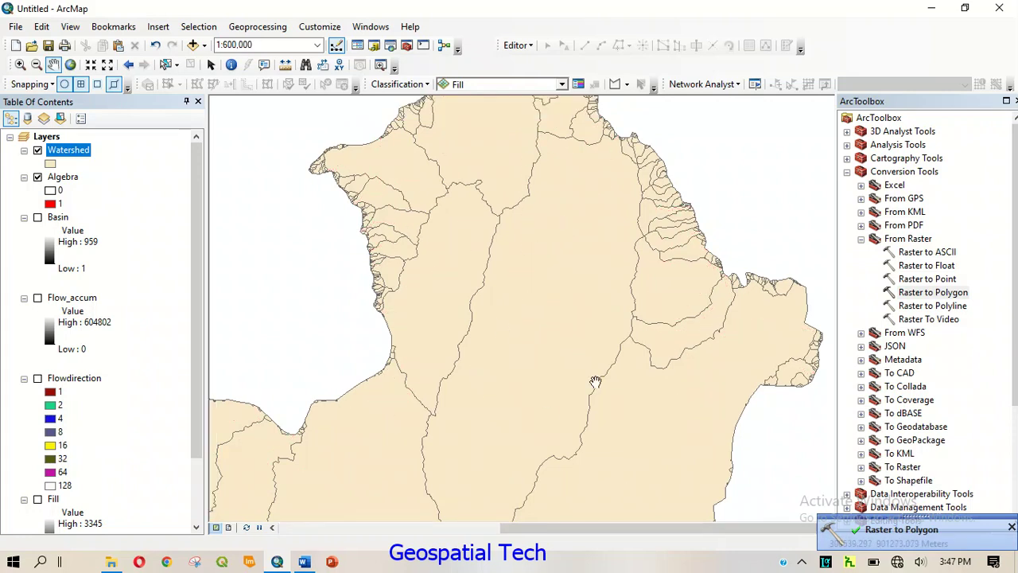
{"action": "left_click_drag", "start_coordinate": [503, 407], "coordinate": [587, 238]}
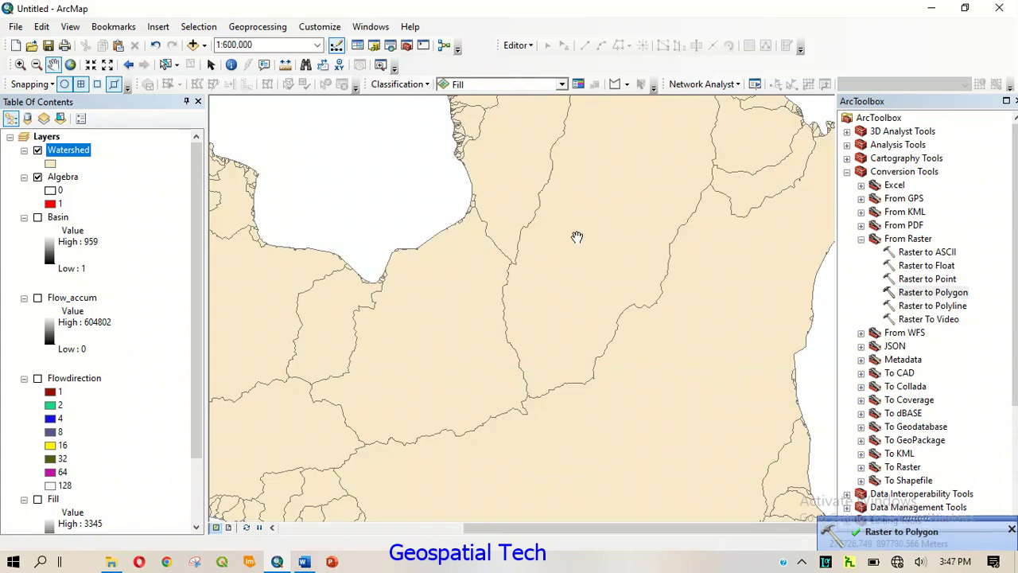
{"action": "left_click_drag", "start_coordinate": [706, 324], "coordinate": [597, 182]}
{"action": "left_click_drag", "start_coordinate": [516, 328], "coordinate": [252, 187]}
{"action": "left_click_drag", "start_coordinate": [391, 234], "coordinate": [375, 269]}
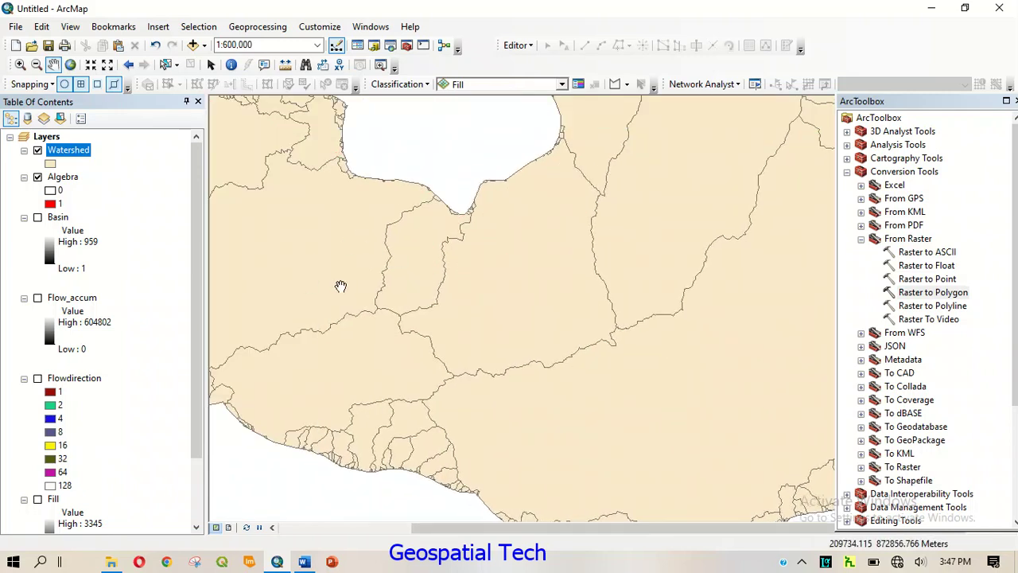
{"action": "left_click_drag", "start_coordinate": [742, 177], "coordinate": [550, 311]}
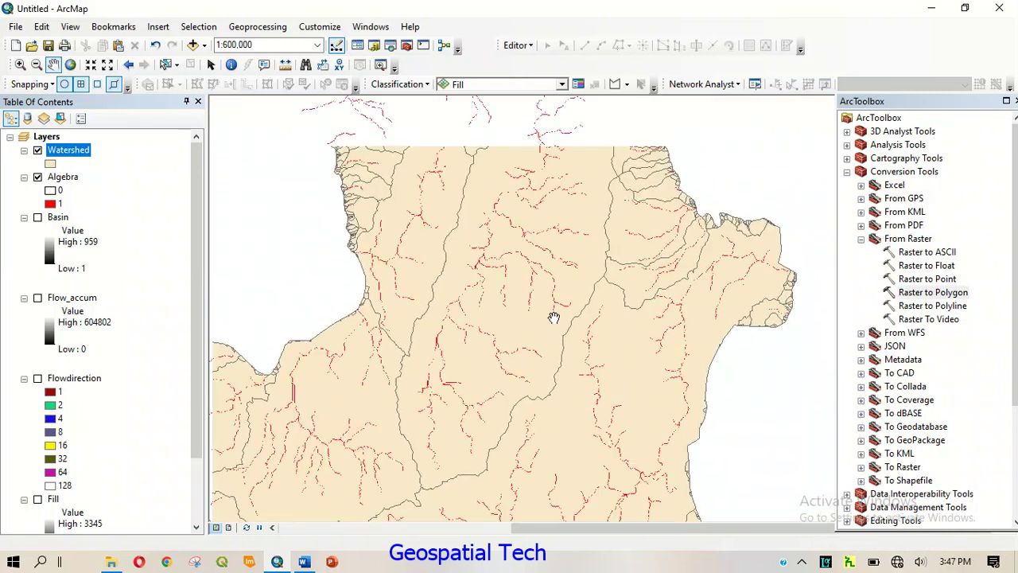
Step: Convert the Algebra raster to lines with Raster to Polyline, saving the output as Drainage_Line.shp in the Jimma zone watershed map folder
{"action": "double_click", "coordinate": [921, 307]}
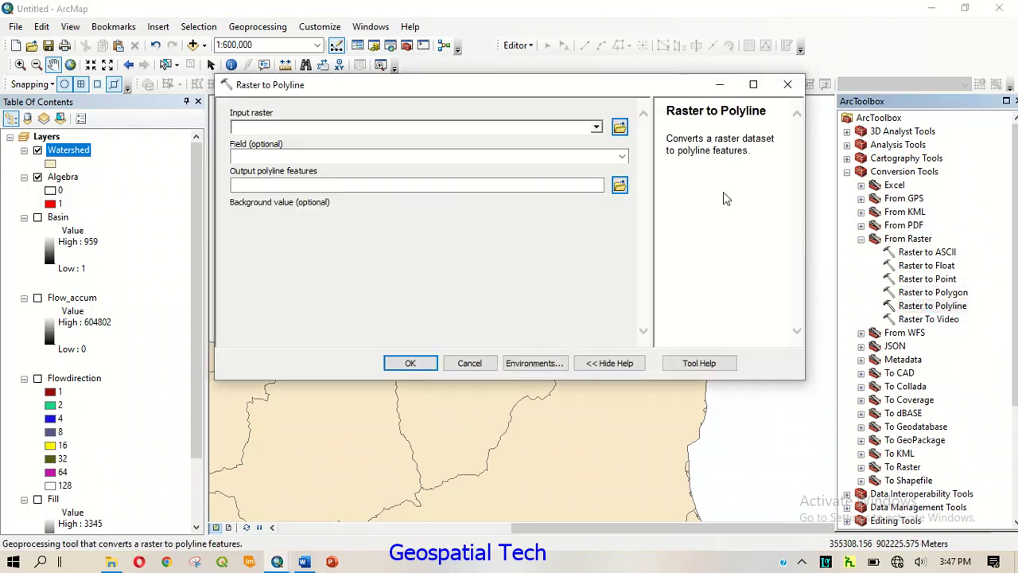
{"action": "left_click", "coordinate": [596, 127]}
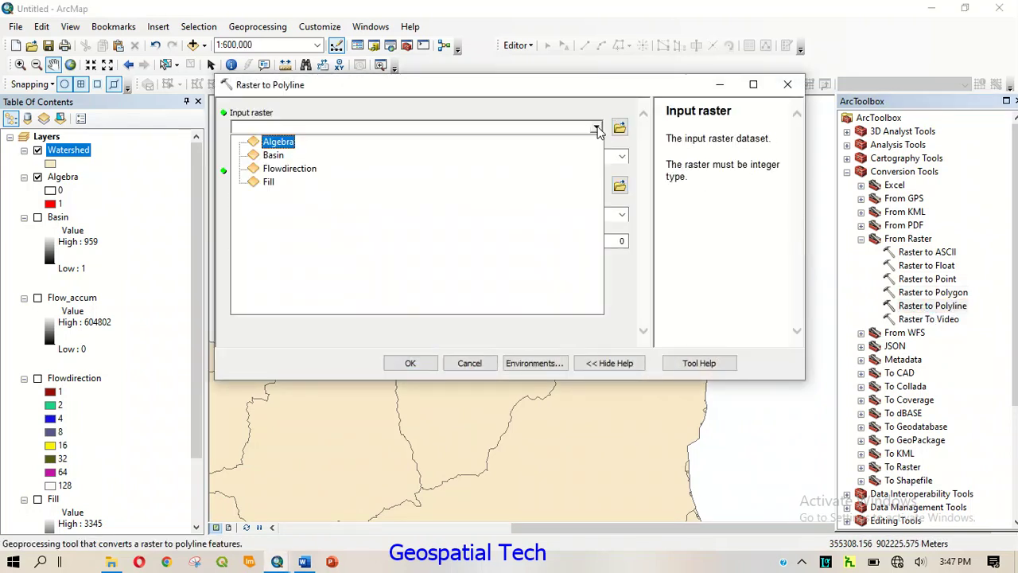
{"action": "left_click", "coordinate": [278, 141]}
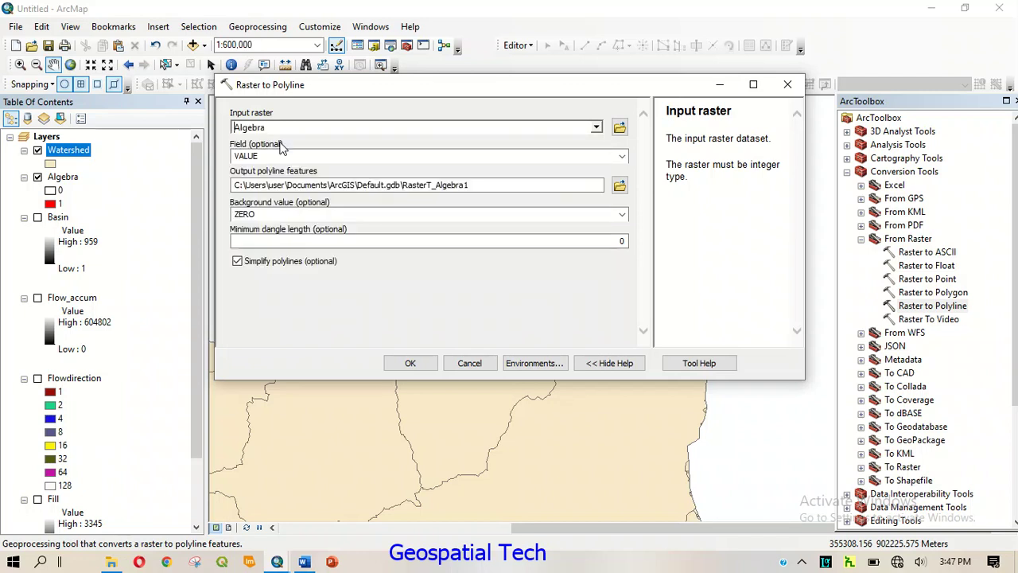
{"action": "left_click", "coordinate": [619, 184]}
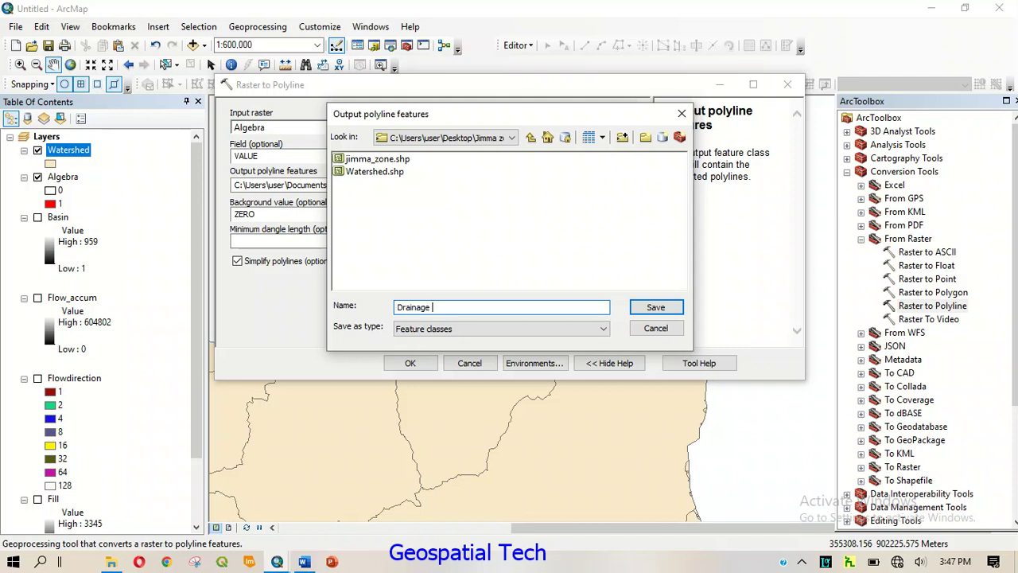
{"action": "type", "text": "_Line"}
{"action": "left_click", "coordinate": [656, 307]}
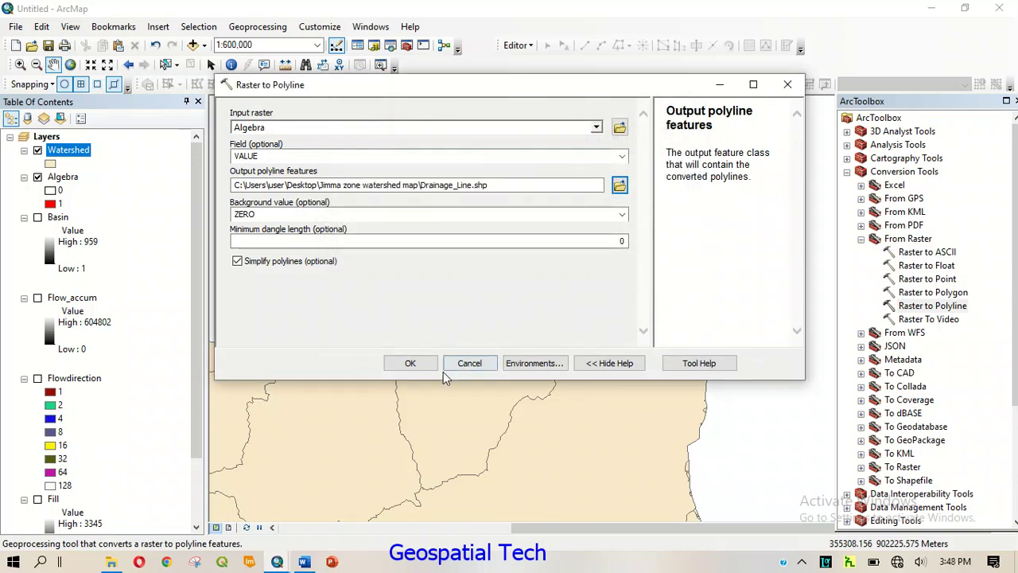
{"action": "left_click", "coordinate": [404, 366]}
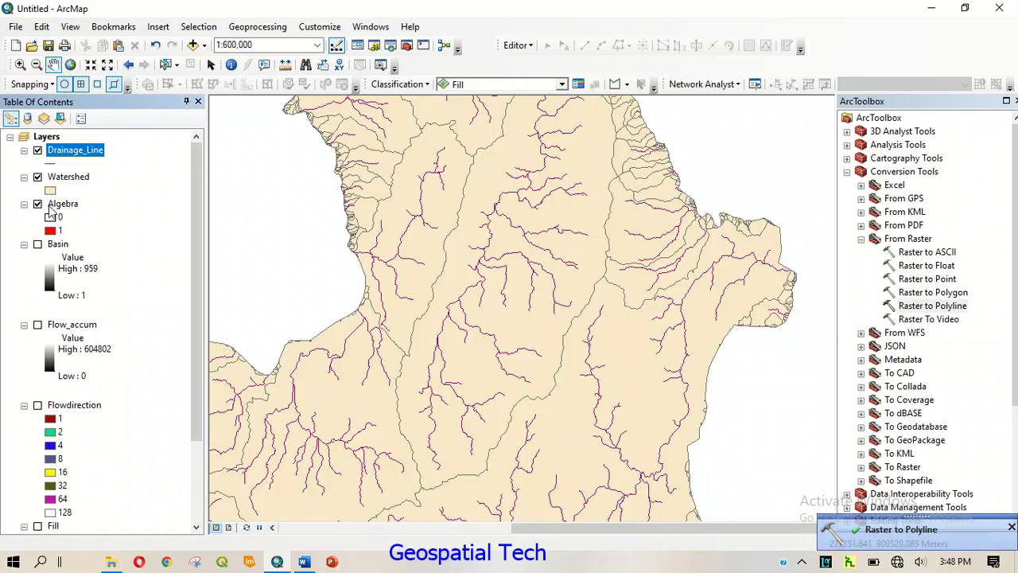
Step: Remove the Algebra, Basin, Flow_accum, Flowdirection and Fill raster layers from the map
{"action": "scroll", "coordinate": [76, 295], "scroll_direction": "down", "scroll_amount": 3}
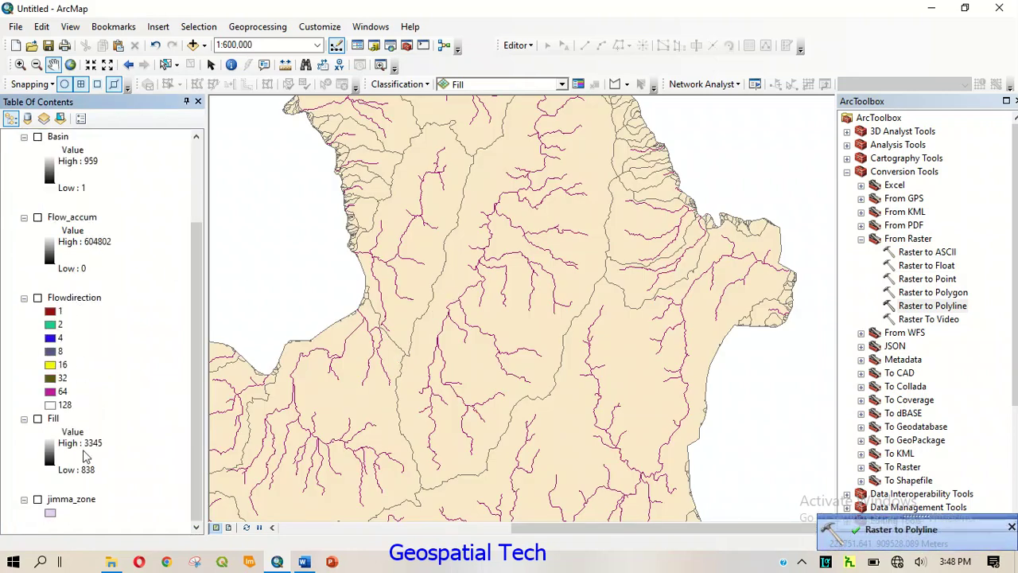
{"action": "left_click", "coordinate": [52, 419], "text": "shift"}
{"action": "right_click", "coordinate": [56, 422]}
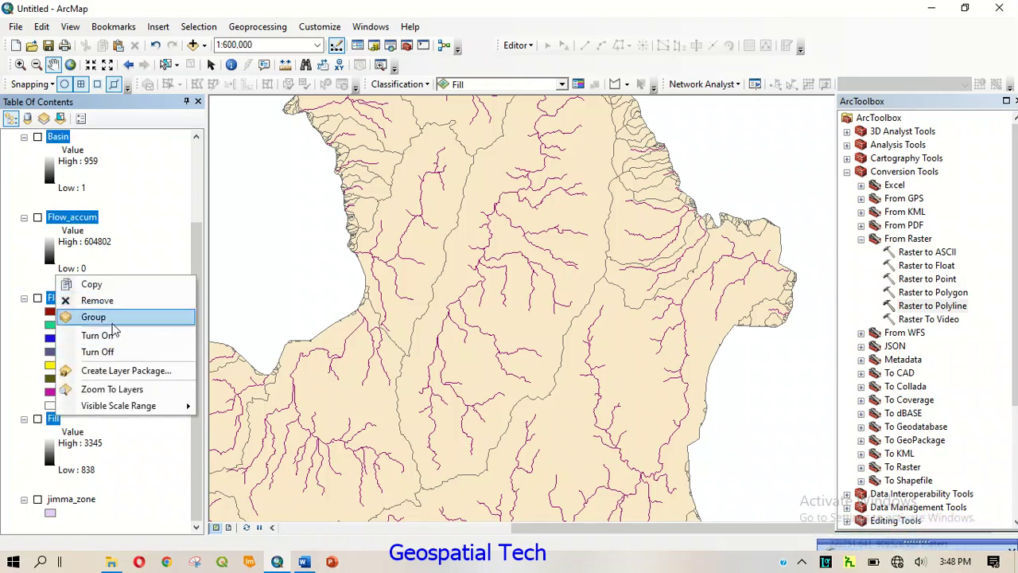
{"action": "left_click", "coordinate": [99, 298]}
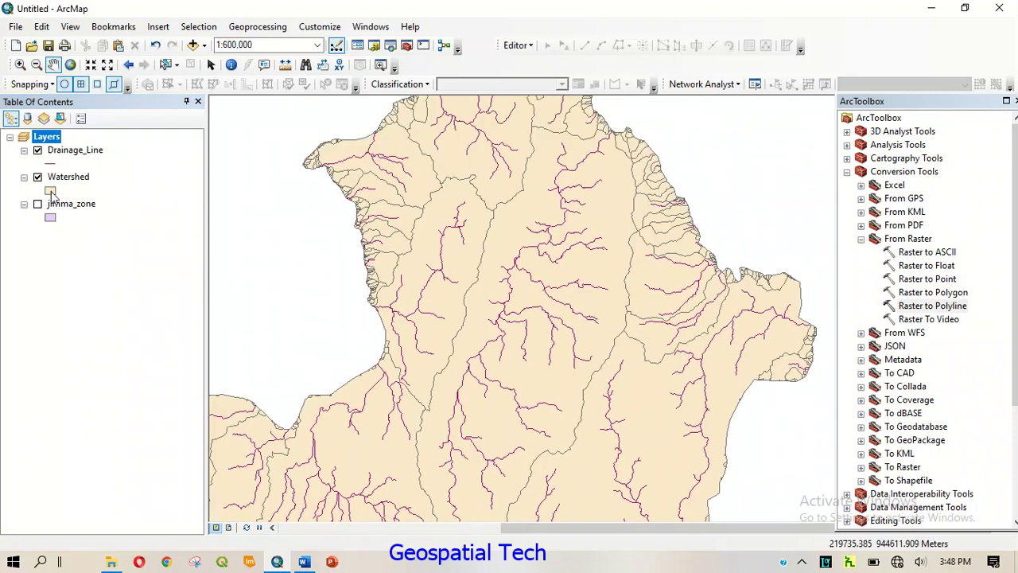
Step: Change the Watershed layer's polygon symbol to Hollow
{"action": "left_click", "coordinate": [51, 191]}
{"action": "left_click", "coordinate": [364, 257]}
{"action": "double_click", "coordinate": [364, 256]}
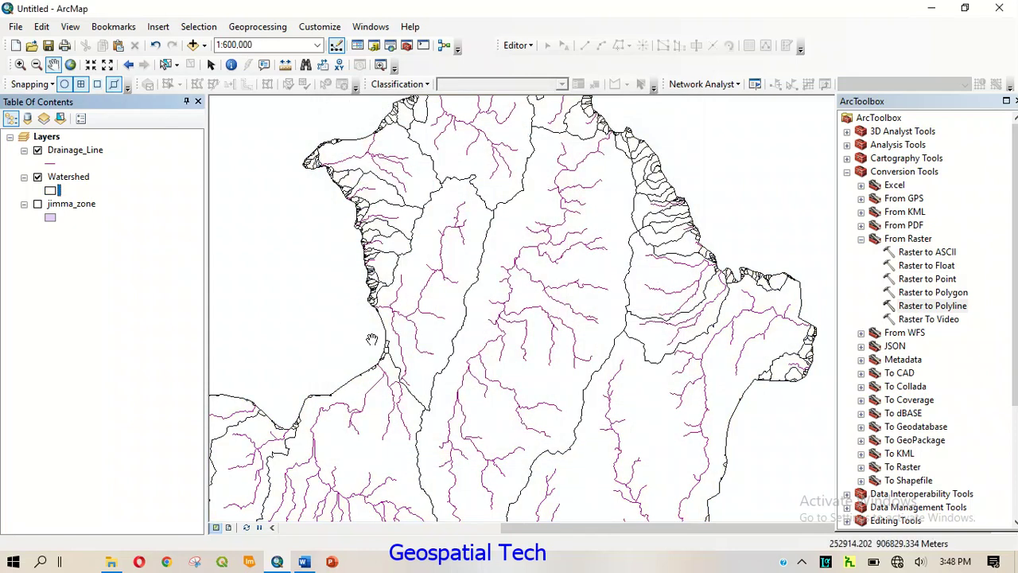
Step: Set the fill color of the jimma_zone layer's symbol to red
{"action": "left_click", "coordinate": [50, 218]}
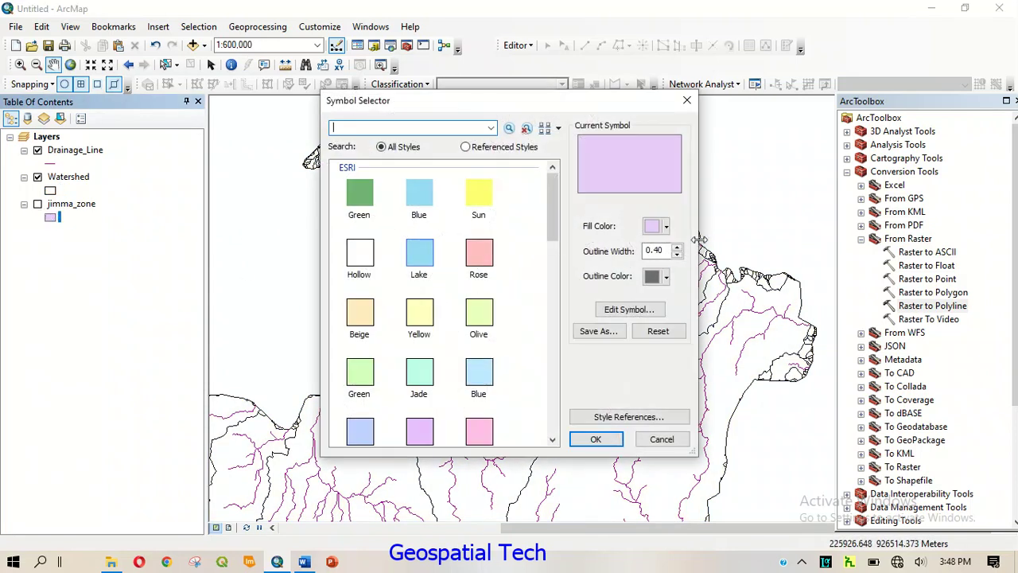
{"action": "left_click", "coordinate": [660, 226]}
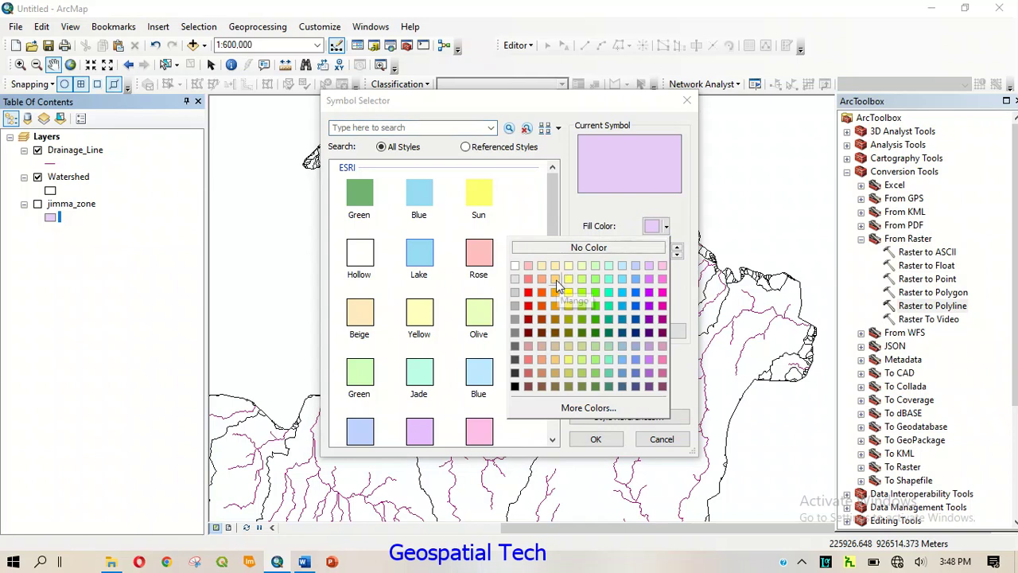
{"action": "left_click", "coordinate": [528, 292]}
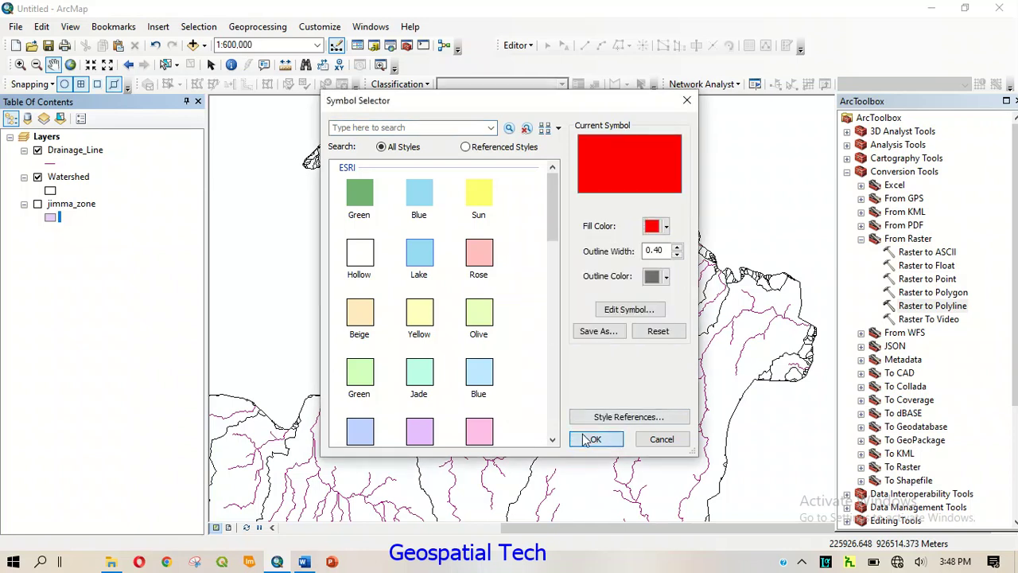
{"action": "left_click", "coordinate": [596, 438]}
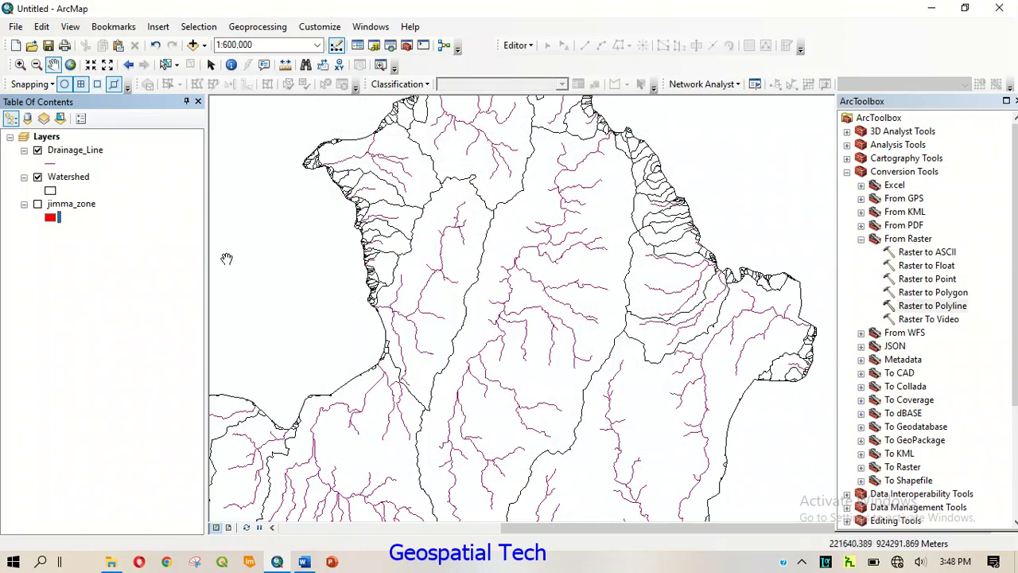
Step: Change the Drainage_Line layer's symbol to a blue line and increase its width
{"action": "left_click", "coordinate": [51, 163]}
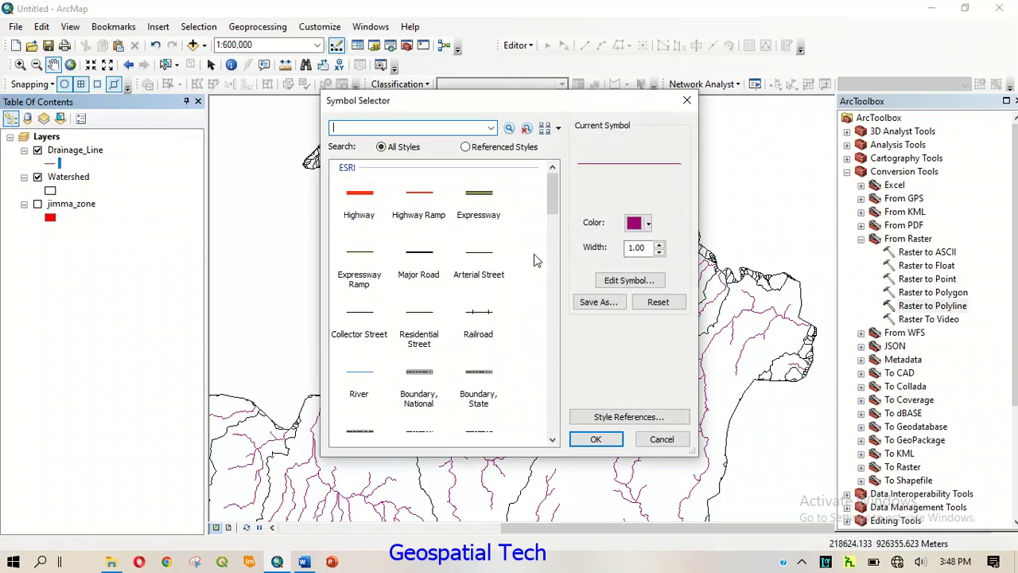
{"action": "left_click", "coordinate": [648, 224]}
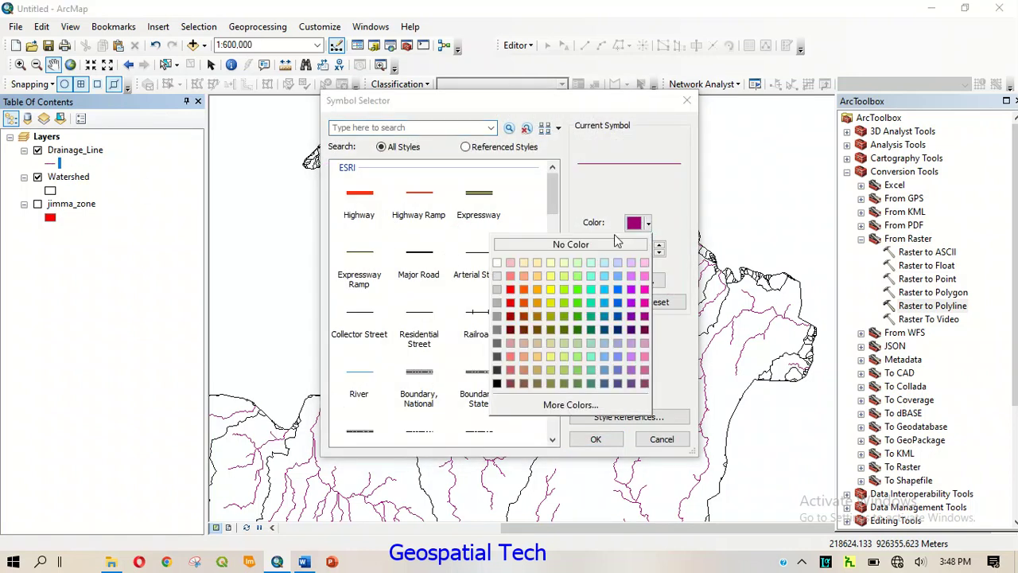
{"action": "left_click", "coordinate": [616, 304]}
{"action": "left_click", "coordinate": [659, 243]}
{"action": "left_click", "coordinate": [596, 442]}
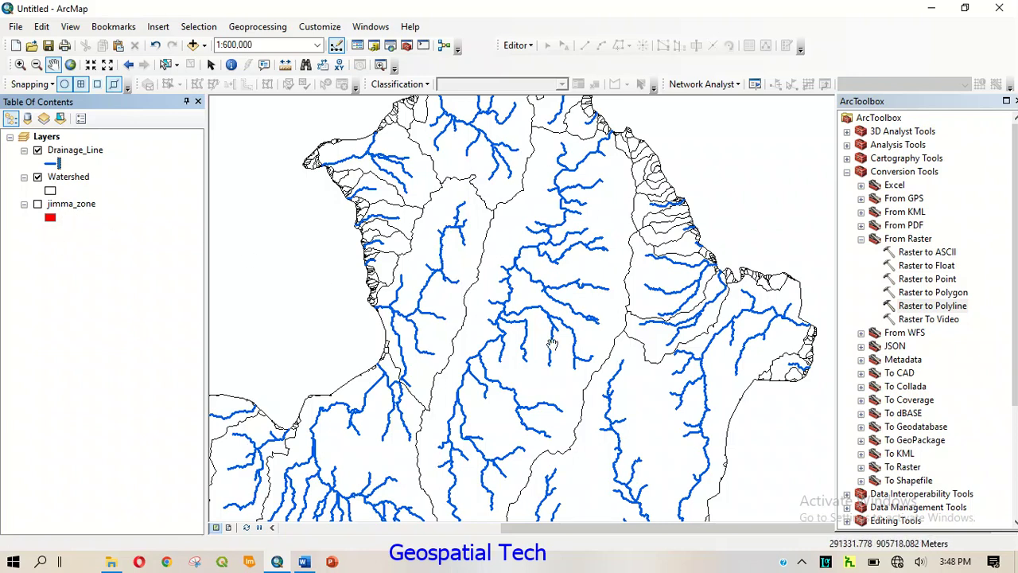
Step: Examine the drainage lines and watershed boundaries across the whole Jimma zone, from the northern basins to the southern edge
{"action": "left_click_drag", "start_coordinate": [496, 399], "coordinate": [562, 400]}
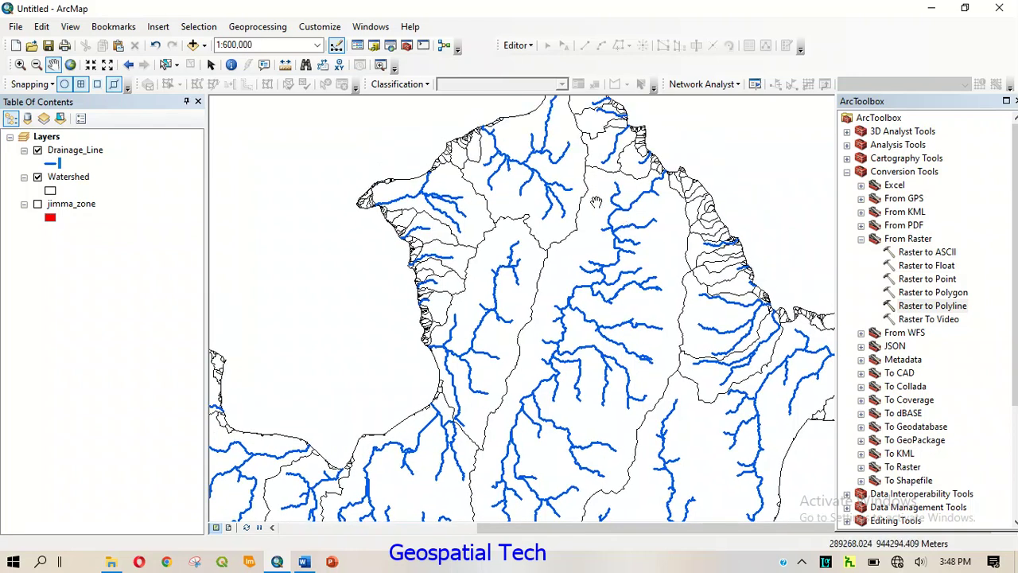
{"action": "left_click_drag", "start_coordinate": [597, 207], "coordinate": [579, 174]}
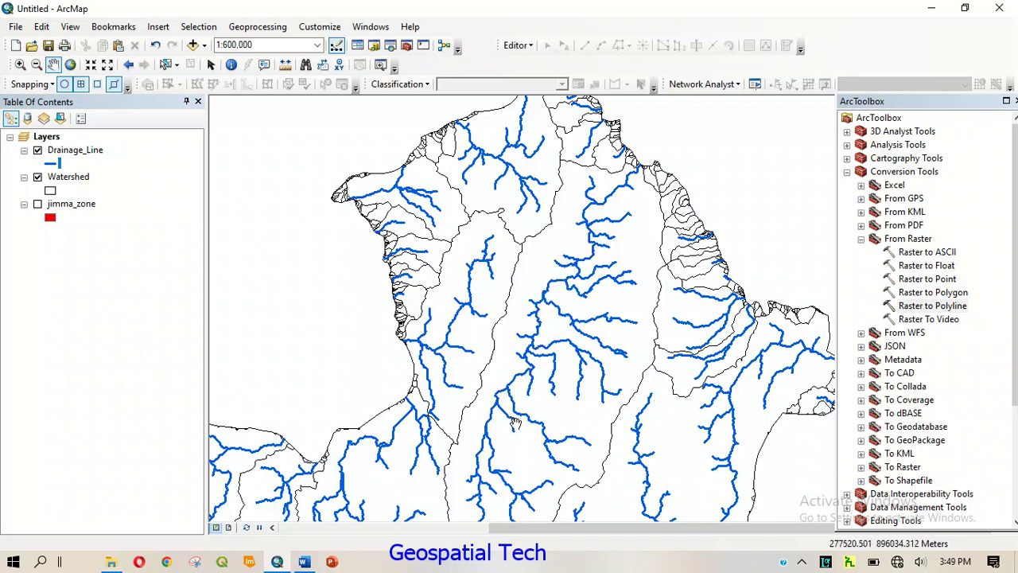
{"action": "left_click_drag", "start_coordinate": [522, 497], "coordinate": [542, 401]}
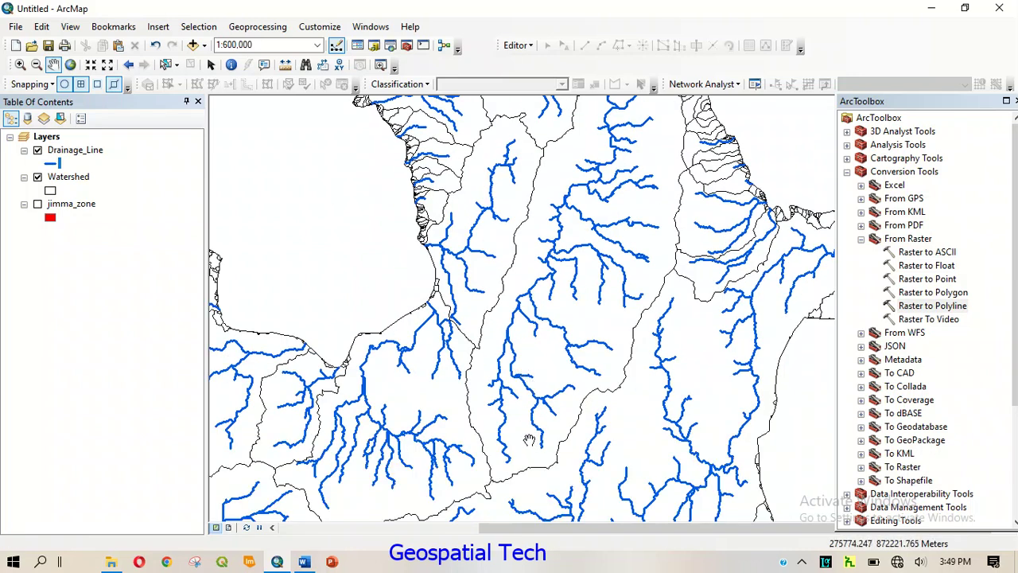
{"action": "key", "text": "less"}
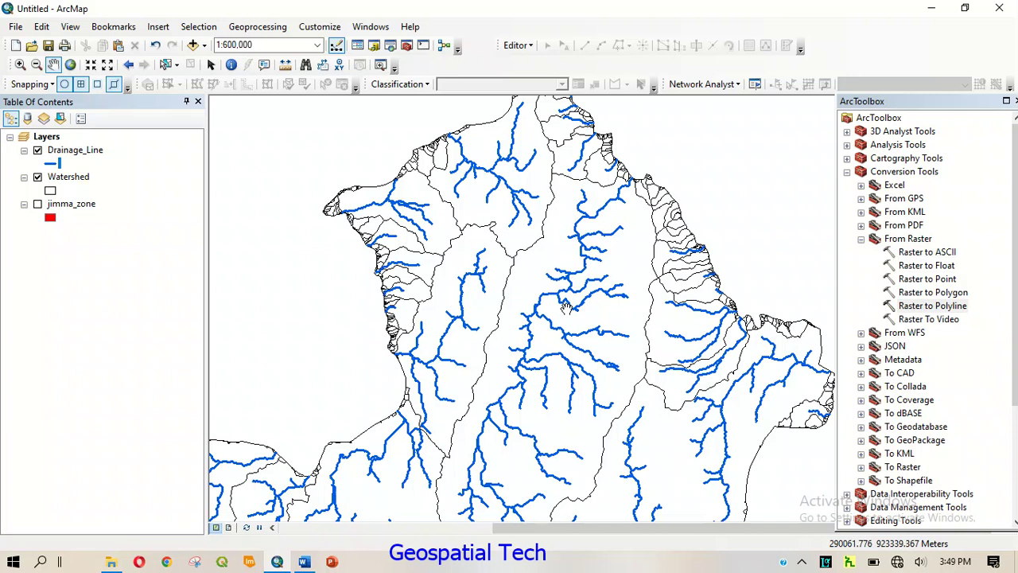
{"action": "left_click_drag", "start_coordinate": [562, 343], "coordinate": [556, 286]}
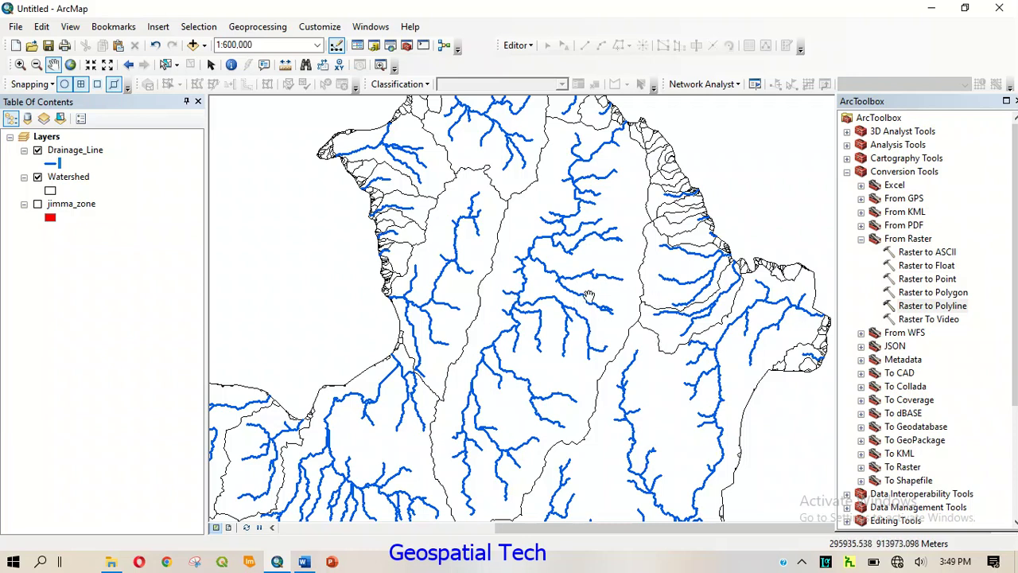
{"action": "left_click_drag", "start_coordinate": [573, 291], "coordinate": [588, 296]}
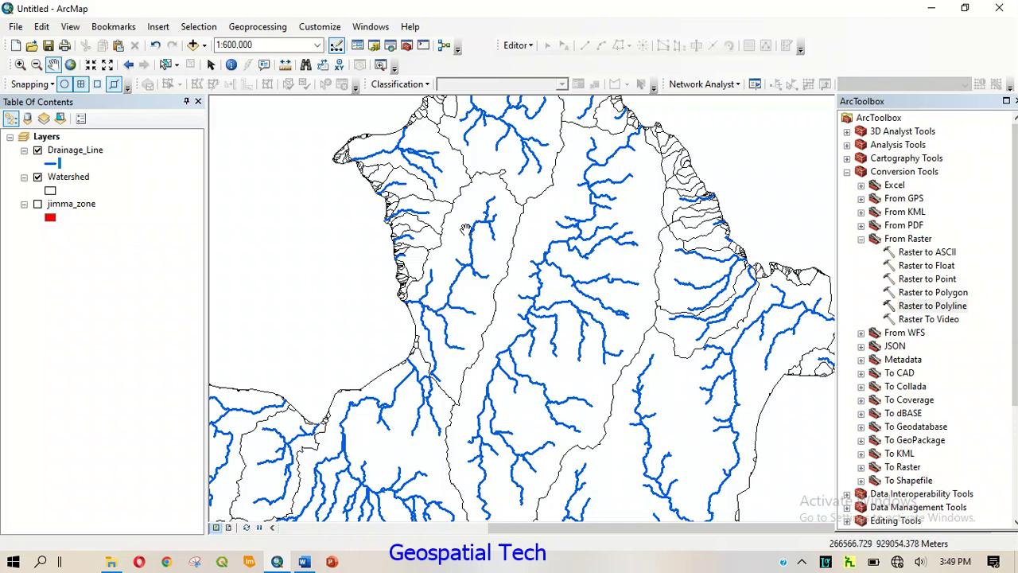
{"action": "left_click_drag", "start_coordinate": [611, 232], "coordinate": [683, 326]}
{"action": "left_click_drag", "start_coordinate": [668, 253], "coordinate": [619, 408]}
{"action": "left_click_drag", "start_coordinate": [797, 214], "coordinate": [686, 214]}
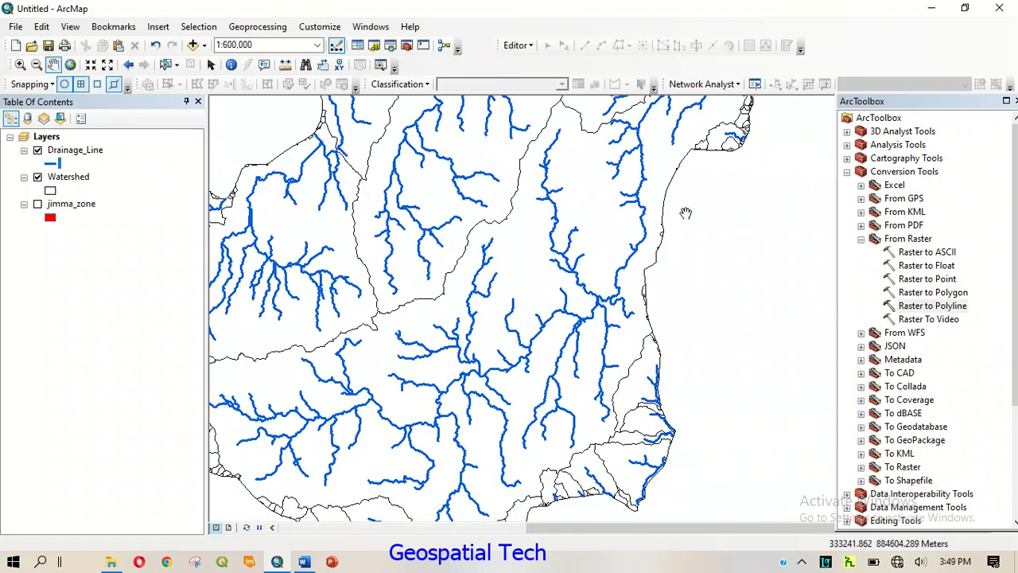
{"action": "left_click_drag", "start_coordinate": [620, 116], "coordinate": [750, 152]}
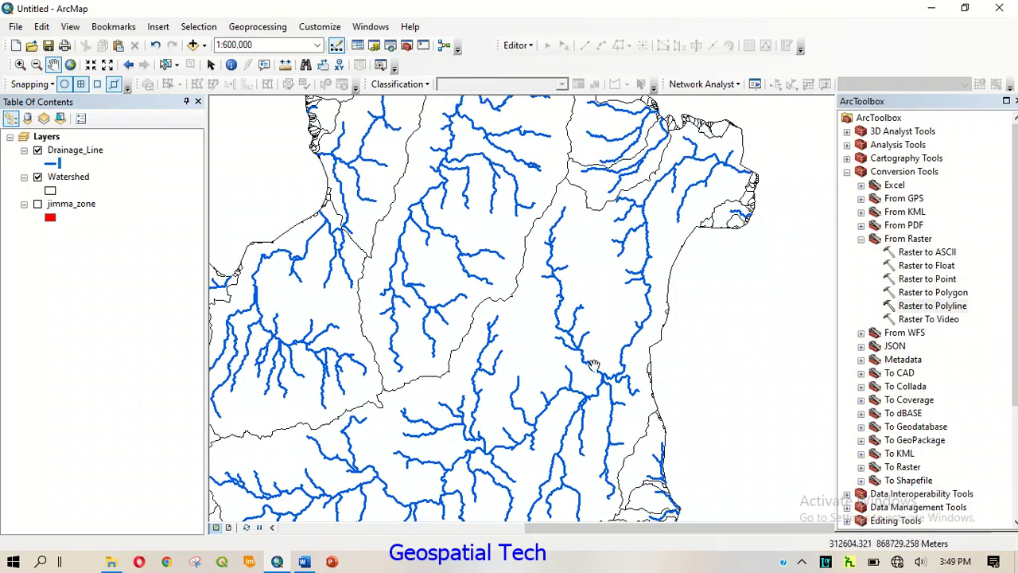
{"action": "left_click_drag", "start_coordinate": [593, 364], "coordinate": [694, 268]}
{"action": "left_click_drag", "start_coordinate": [411, 425], "coordinate": [417, 364]}
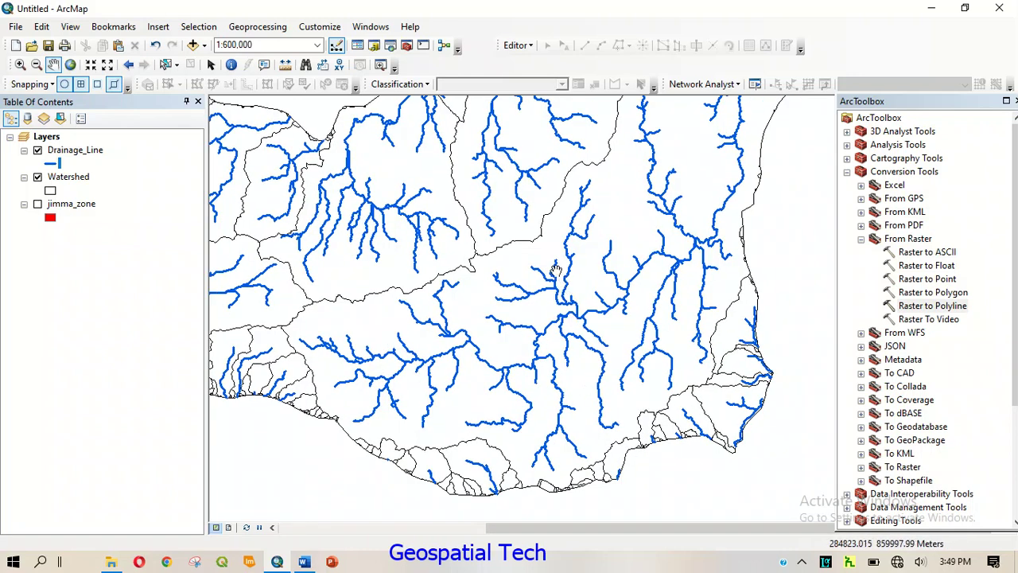
{"action": "left_click_drag", "start_coordinate": [592, 280], "coordinate": [547, 299]}
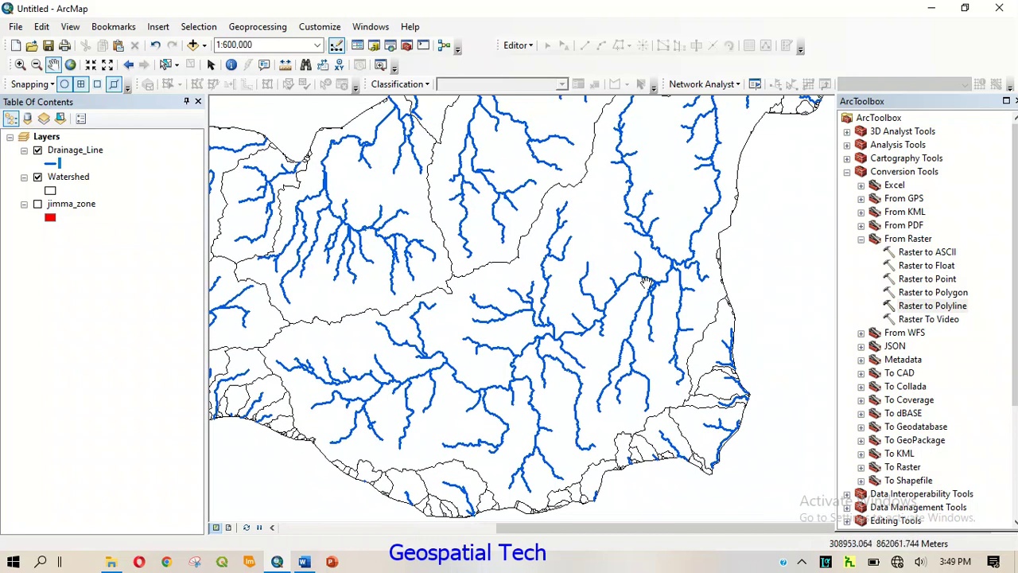
{"action": "scroll", "coordinate": [646, 282], "scroll_direction": "up", "scroll_amount": 3}
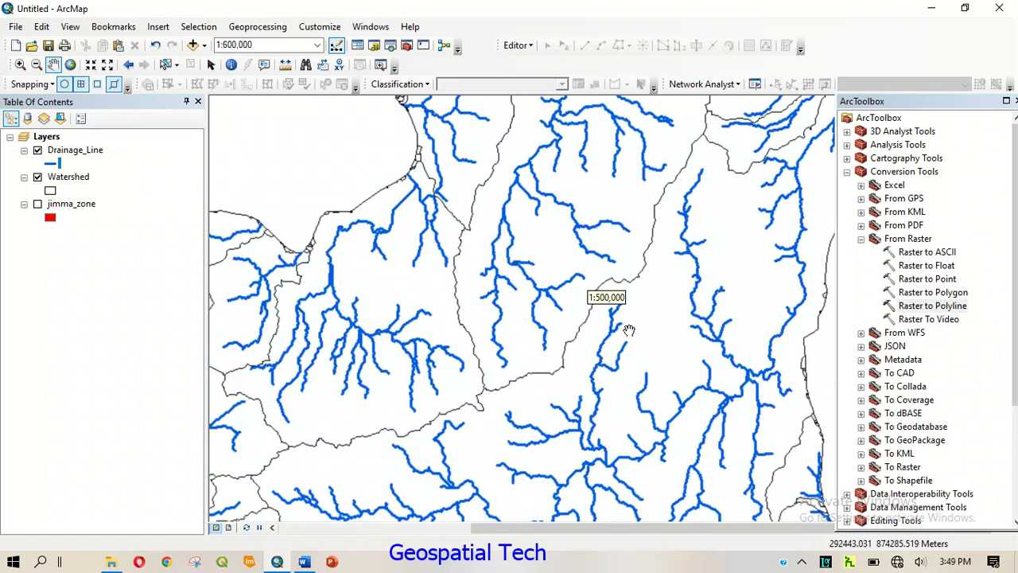
{"action": "scroll", "coordinate": [633, 334], "scroll_direction": "down", "scroll_amount": 3}
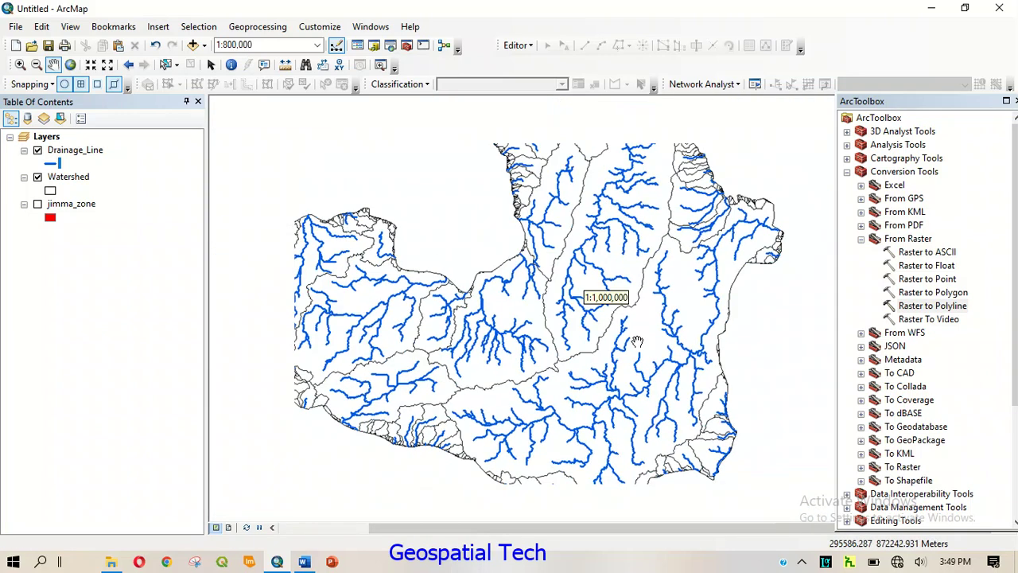
{"action": "scroll", "coordinate": [589, 286], "scroll_direction": "down", "scroll_amount": 1}
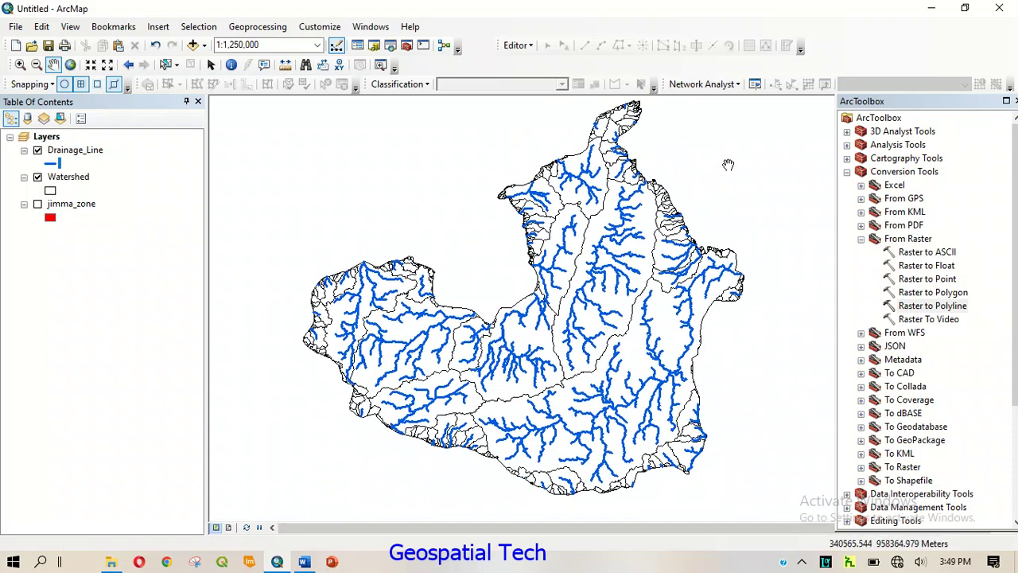
Step: Switch to the page layout and set paper and map page to Letter landscape, independent of printer paper settings, with map elements scaled proportionally
{"action": "left_click", "coordinate": [229, 527]}
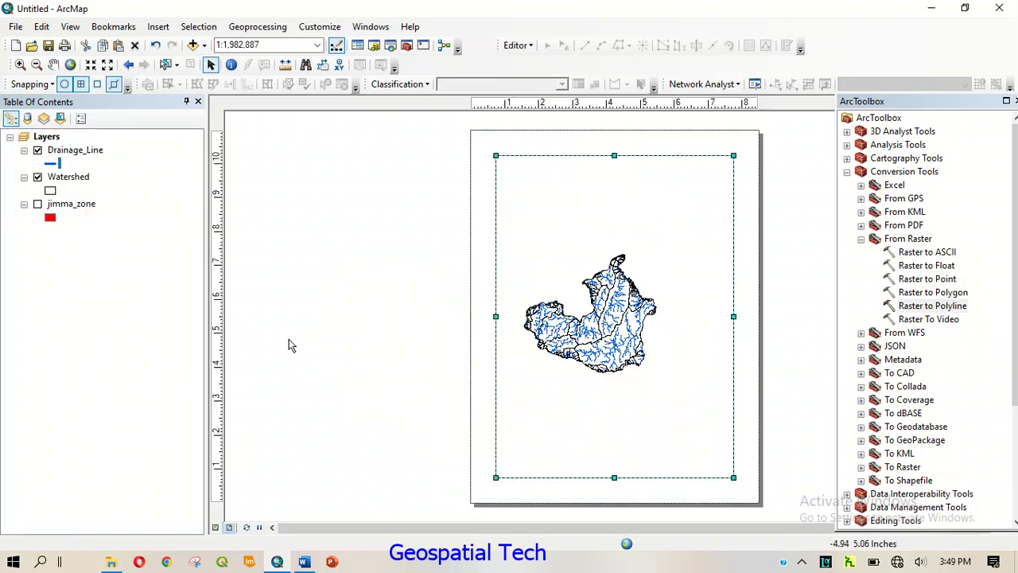
{"action": "left_click", "coordinate": [17, 27]}
{"action": "left_click", "coordinate": [80, 203]}
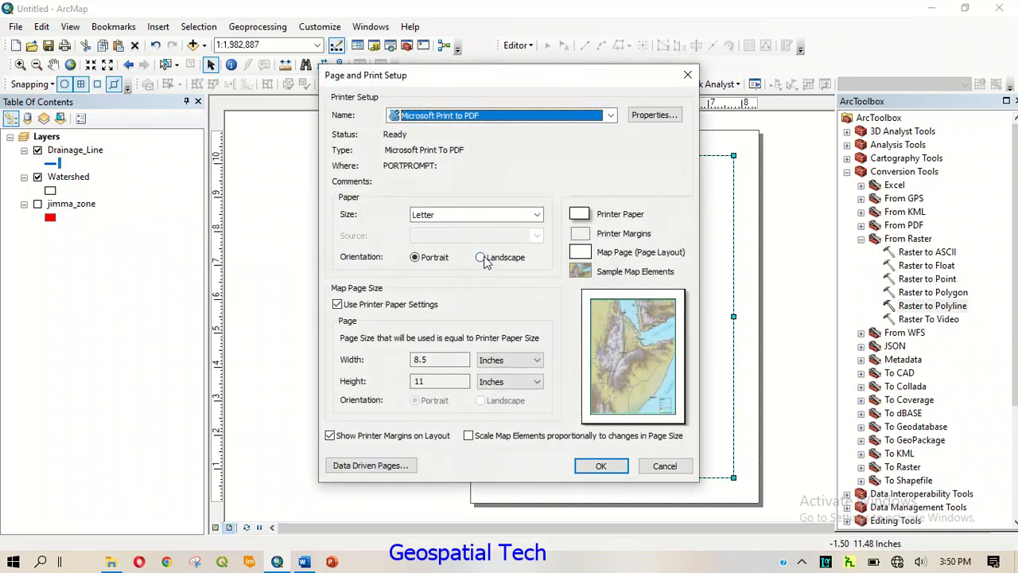
{"action": "left_click", "coordinate": [482, 259]}
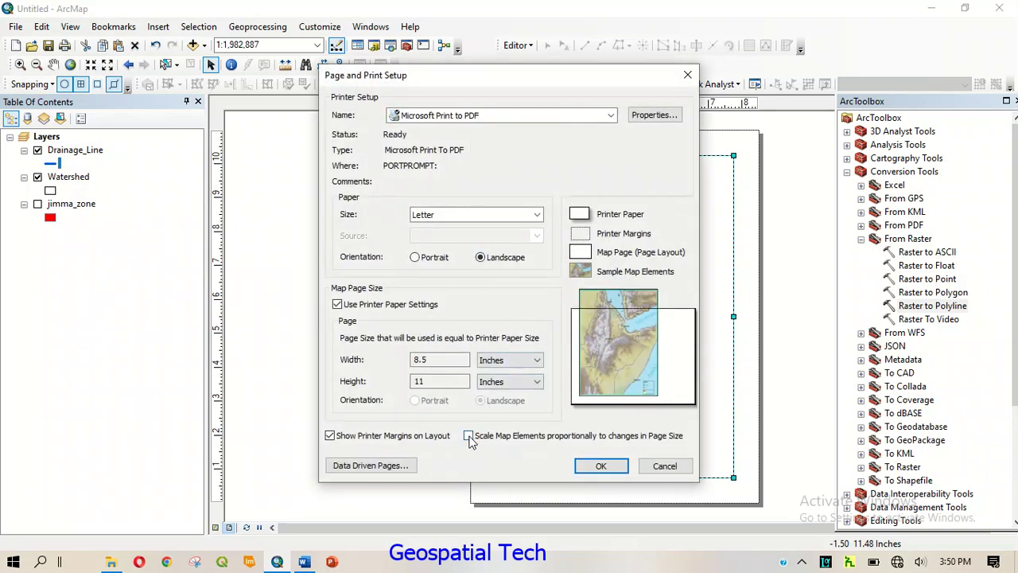
{"action": "left_click", "coordinate": [469, 436]}
{"action": "left_click", "coordinate": [337, 304]}
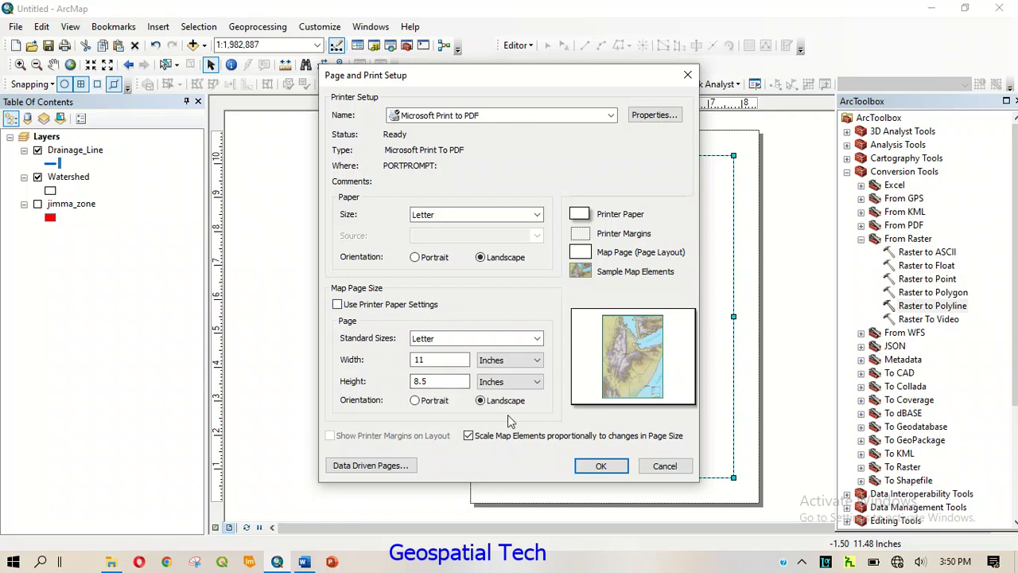
{"action": "left_click", "coordinate": [602, 465]}
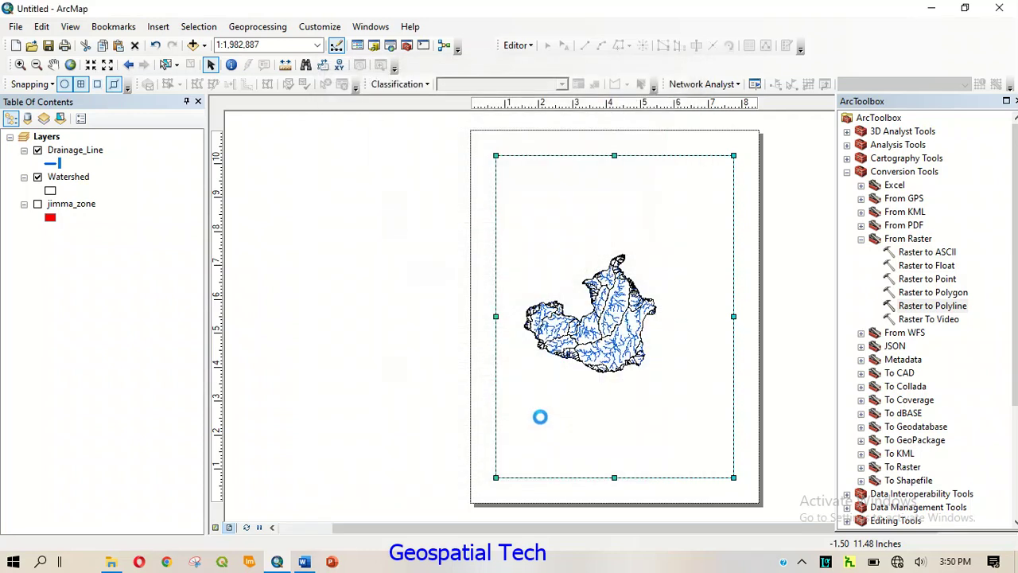
Step: Widen the data frame on both sides so it spans most of the landscape page
{"action": "left_click_drag", "start_coordinate": [494, 316], "coordinate": [436, 315]}
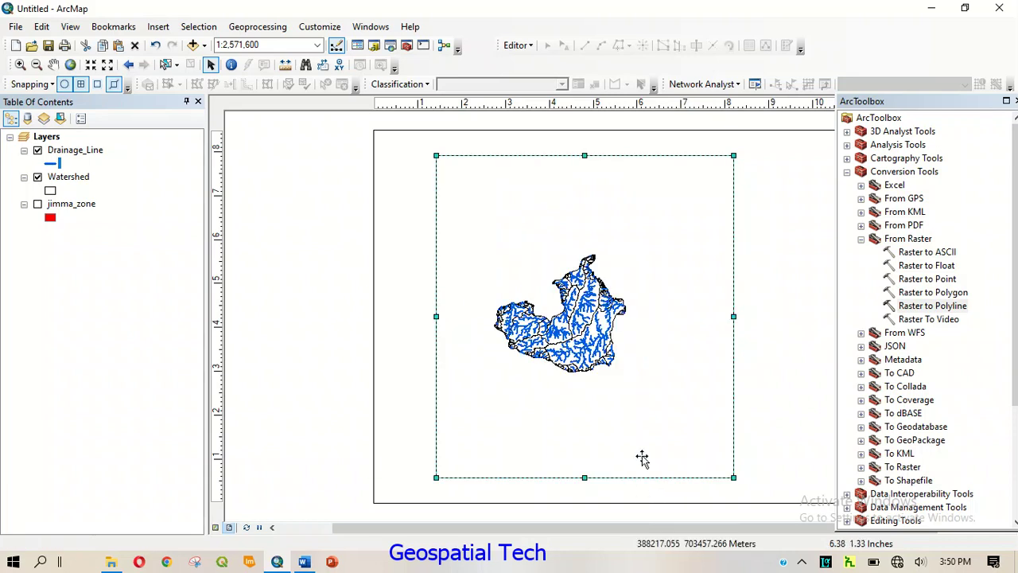
{"action": "left_click_drag", "start_coordinate": [732, 316], "coordinate": [827, 321]}
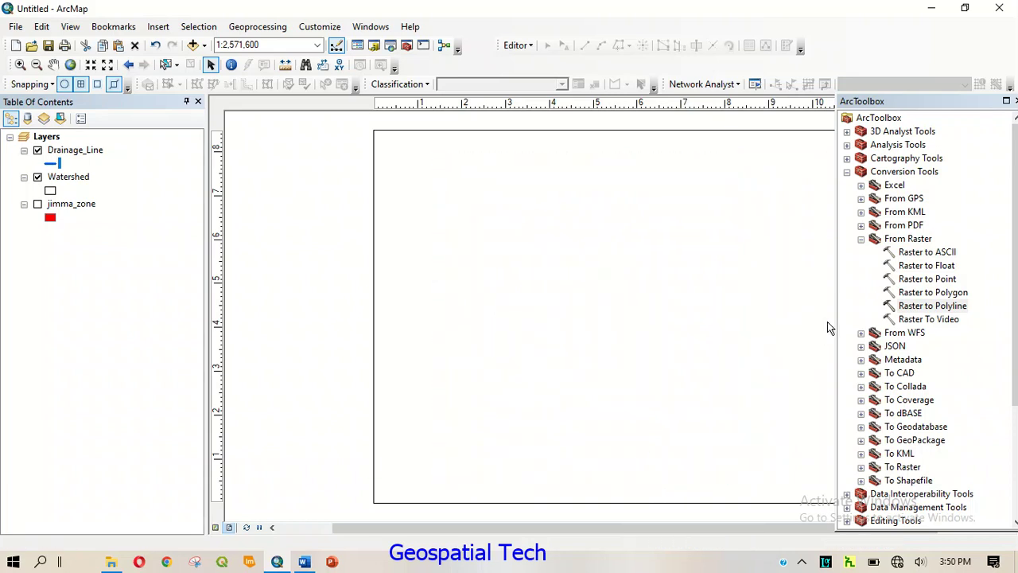
{"action": "left_click_drag", "start_coordinate": [799, 538], "coordinate": [852, 537]}
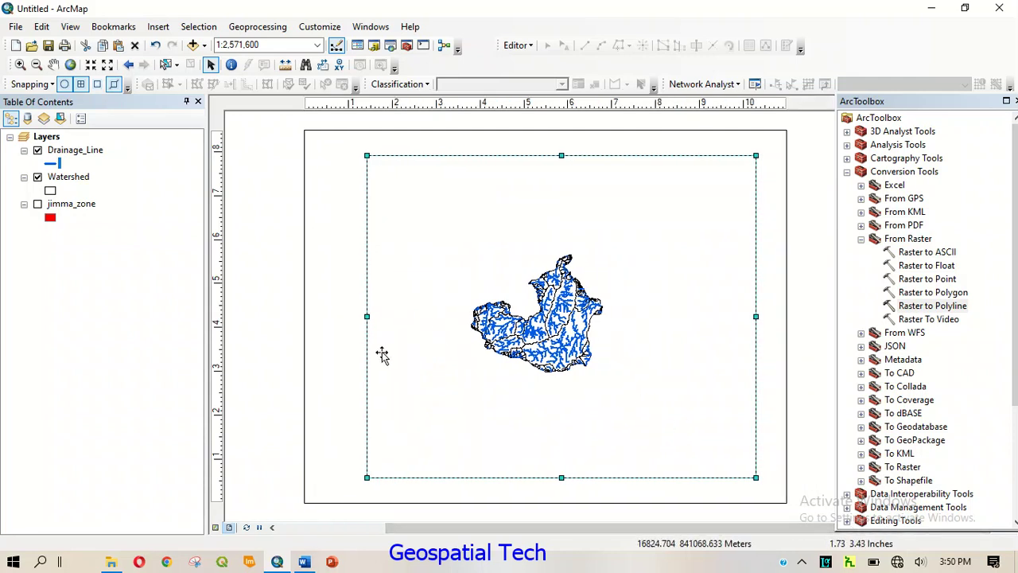
{"action": "left_click_drag", "start_coordinate": [365, 315], "coordinate": [329, 311]}
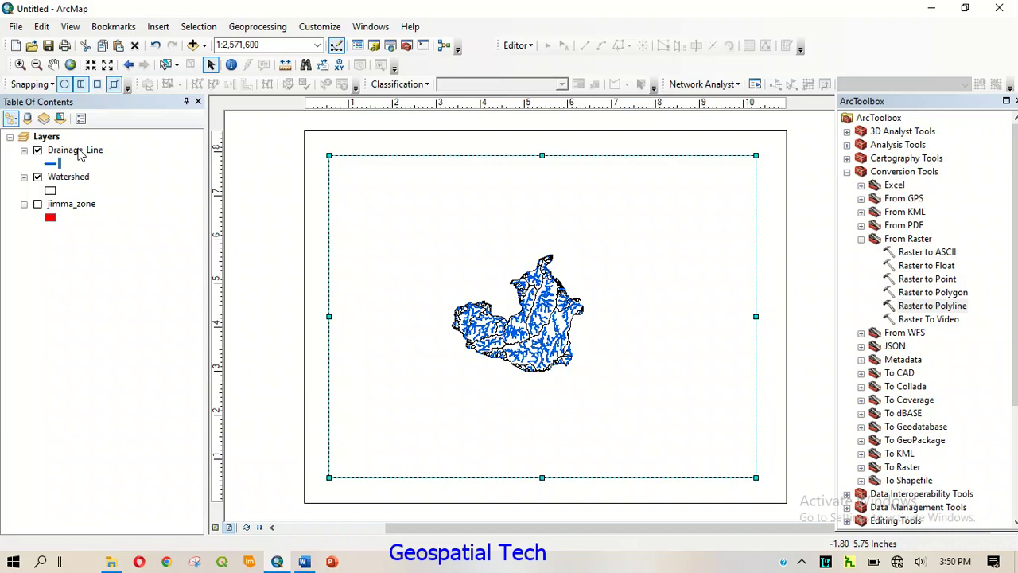
Step: Zoom the map to the Drainage_Line layer's extent and extend the data frame's right and bottom edges close to the page border
{"action": "right_click", "coordinate": [80, 151]}
{"action": "left_click", "coordinate": [143, 228]}
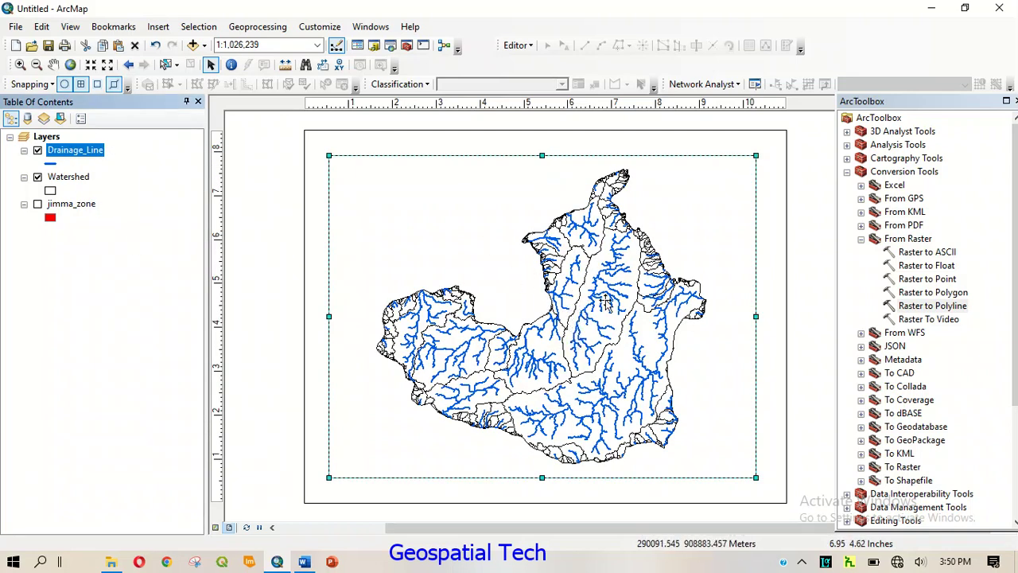
{"action": "left_click_drag", "start_coordinate": [755, 316], "coordinate": [767, 317]}
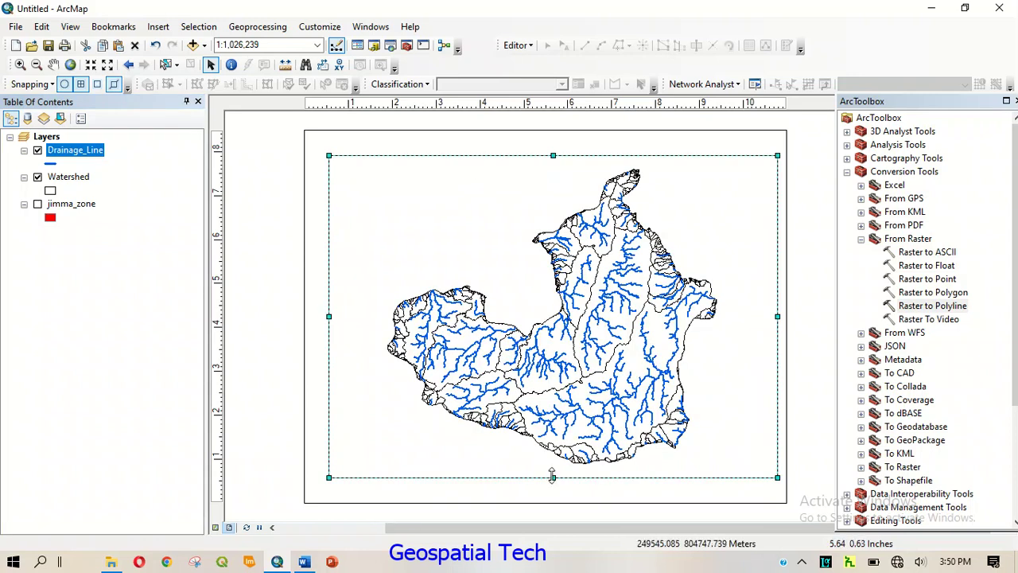
{"action": "left_click_drag", "start_coordinate": [552, 475], "coordinate": [552, 489]}
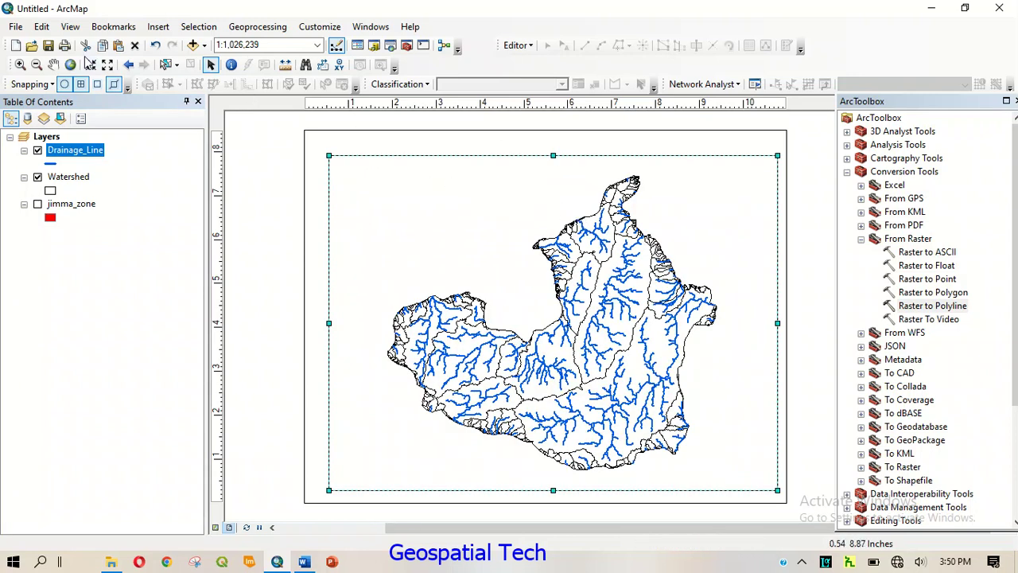
Step: Insert the map title "Jimma zone watereshed map" and place it beside the zone's northern tip, near the data frame's upper edge
{"action": "left_click", "coordinate": [158, 27]}
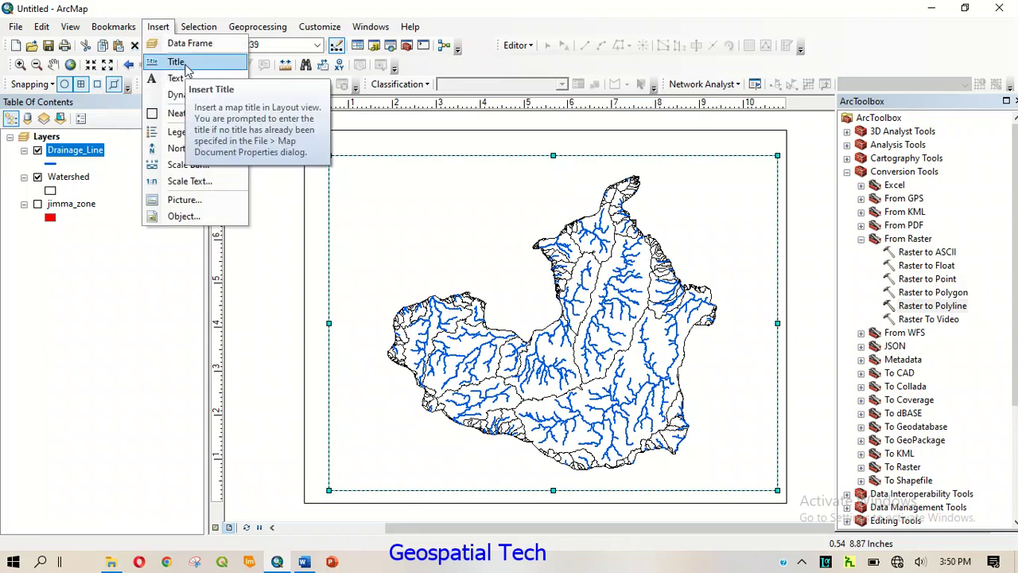
{"action": "left_click", "coordinate": [177, 62]}
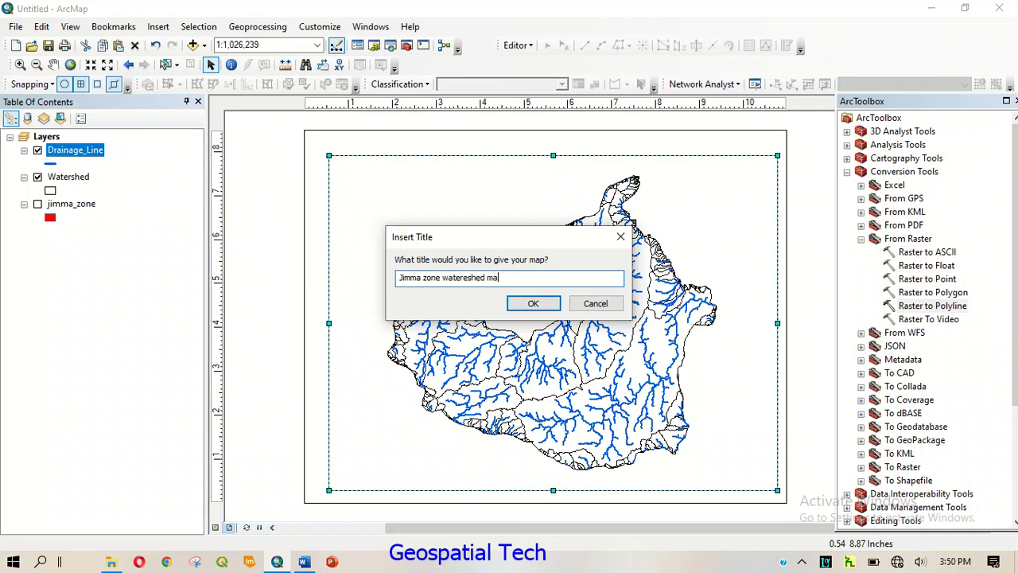
{"action": "left_click", "coordinate": [531, 302]}
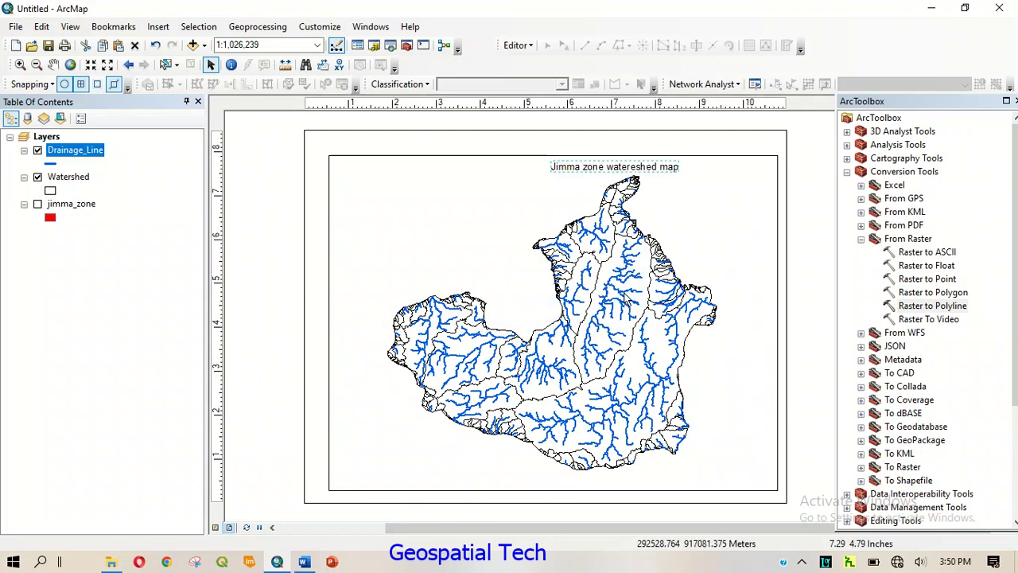
{"action": "left_click_drag", "start_coordinate": [589, 167], "coordinate": [510, 176]}
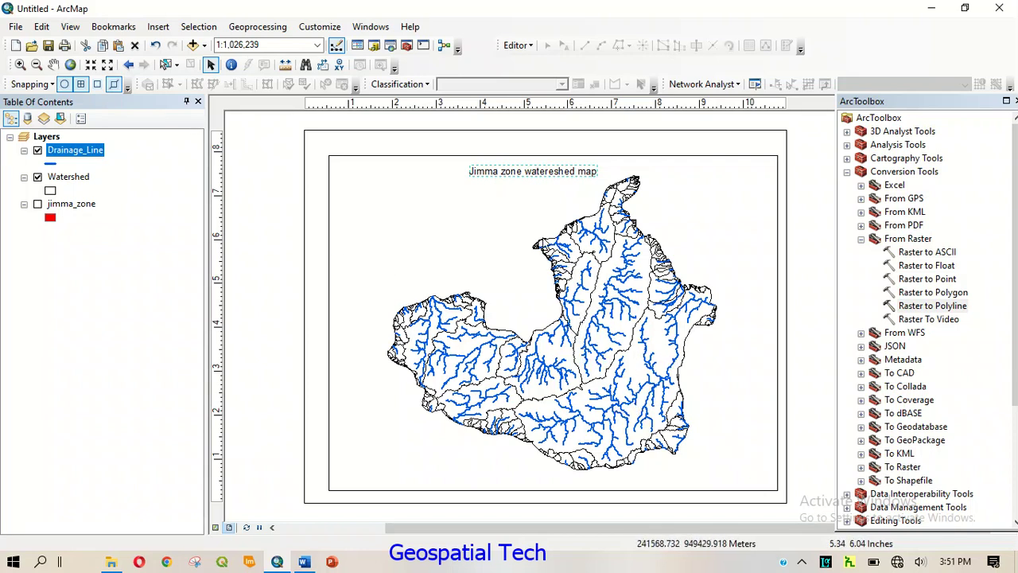
Step: Format the map title as 24-point bold underlined Arial text
{"action": "double_click", "coordinate": [531, 171]}
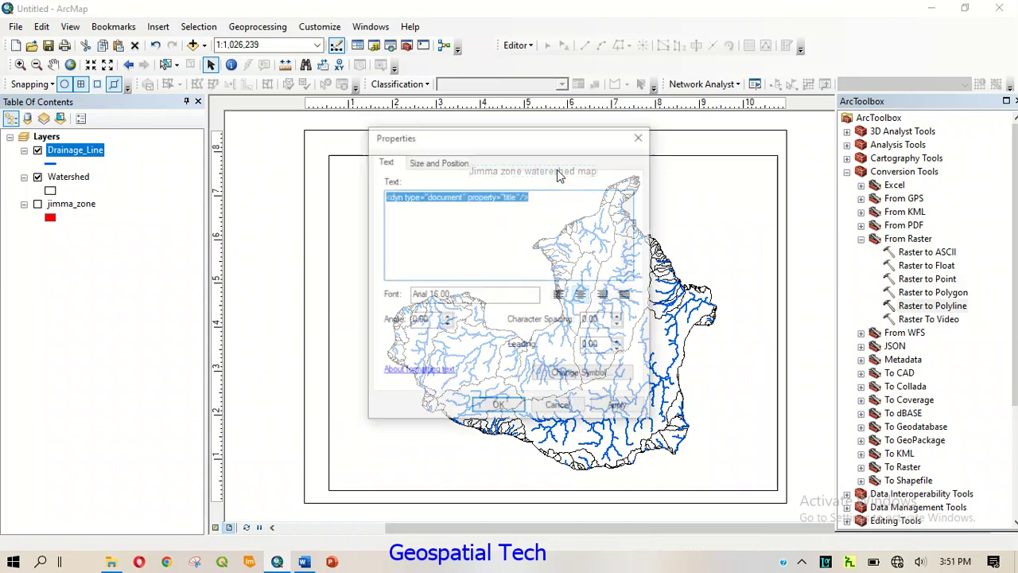
{"action": "left_click", "coordinate": [600, 379]}
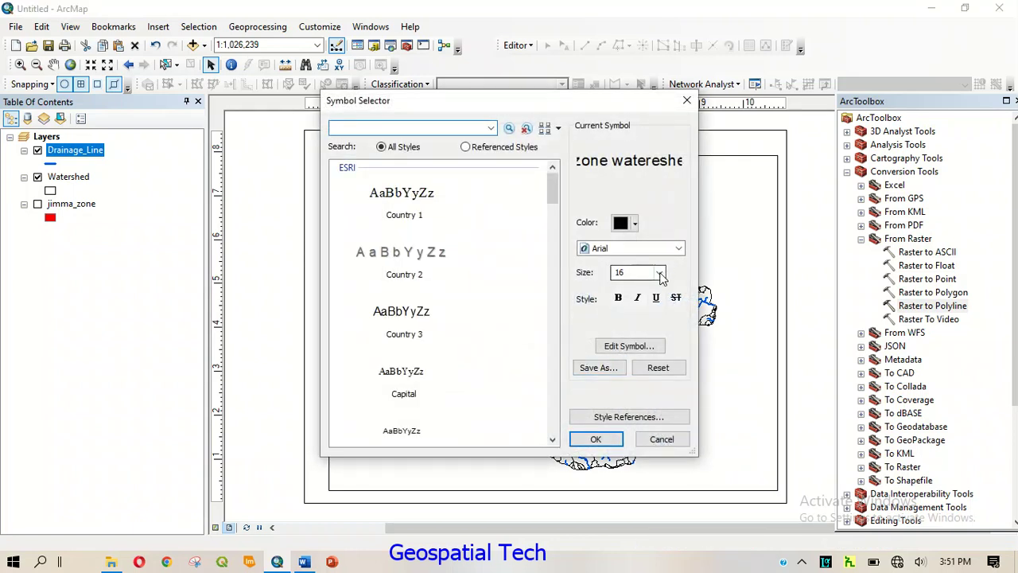
{"action": "left_click", "coordinate": [659, 273]}
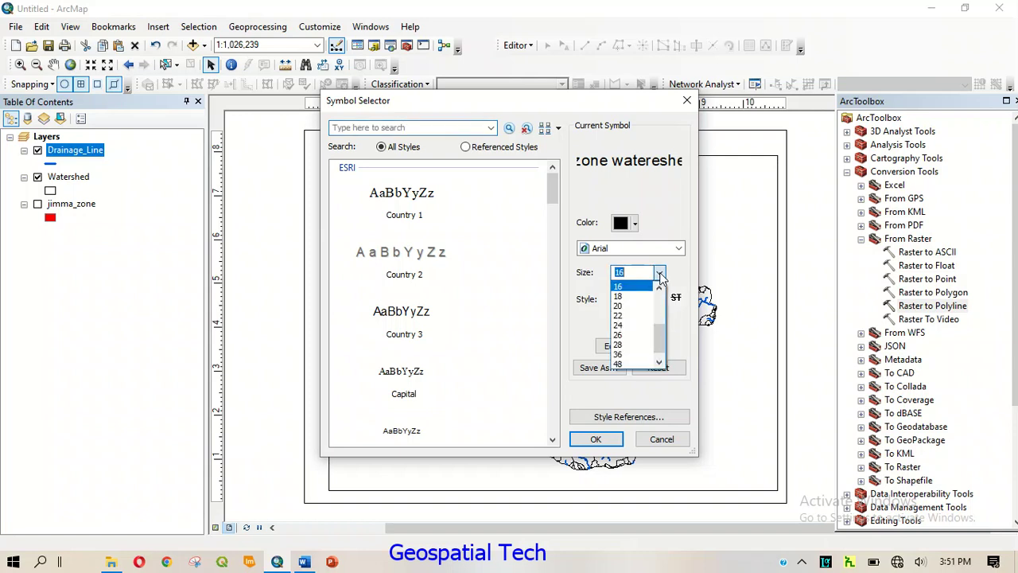
{"action": "left_click", "coordinate": [623, 326]}
{"action": "left_click", "coordinate": [618, 298]}
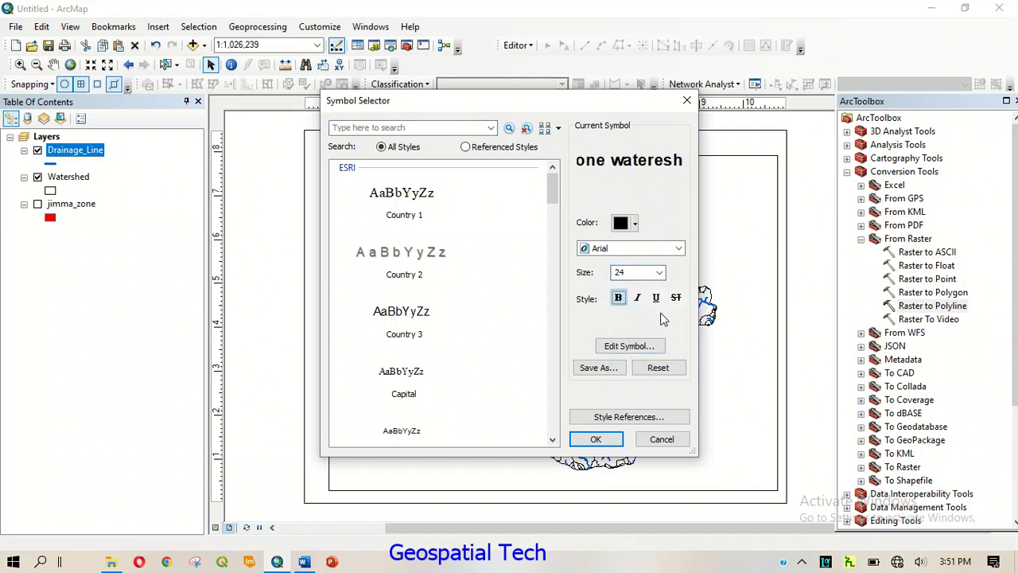
{"action": "left_click", "coordinate": [595, 439]}
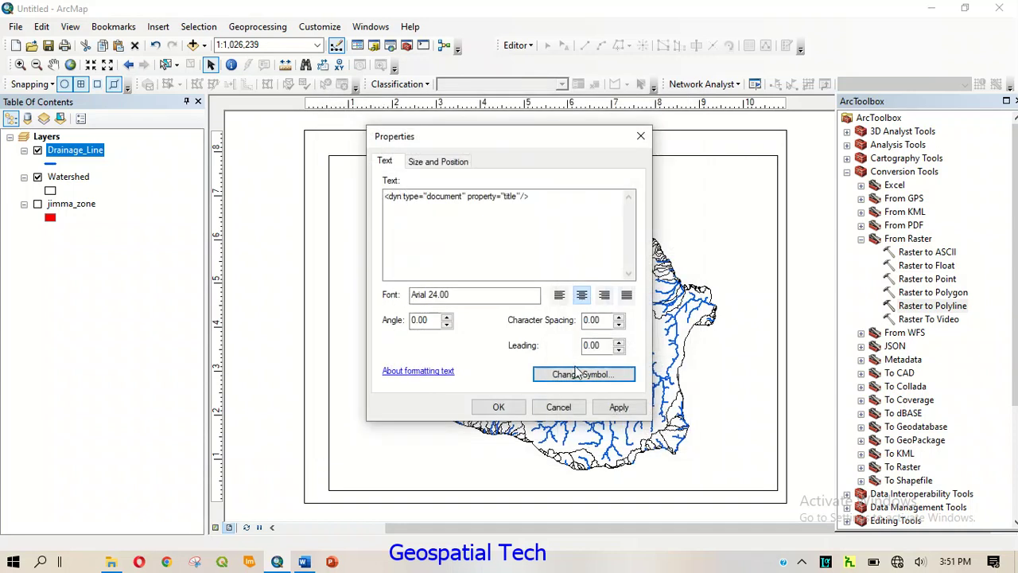
{"action": "left_click", "coordinate": [619, 407]}
{"action": "left_click", "coordinate": [489, 411]}
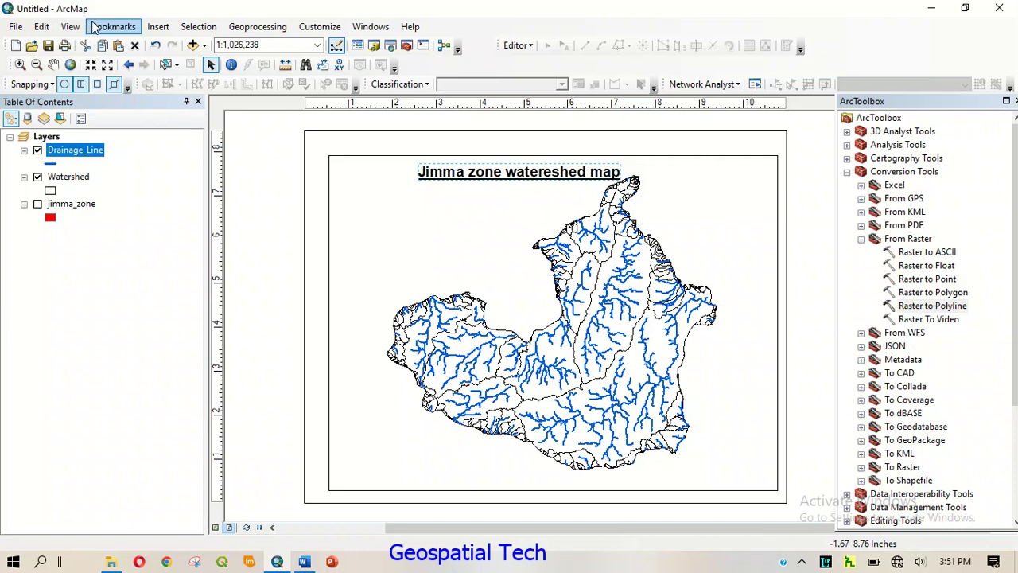
Step: Insert an Alternating Scale Bar 1 in meters labelled "M" and place it in the data frame's lower-left corner
{"action": "left_click", "coordinate": [157, 27]}
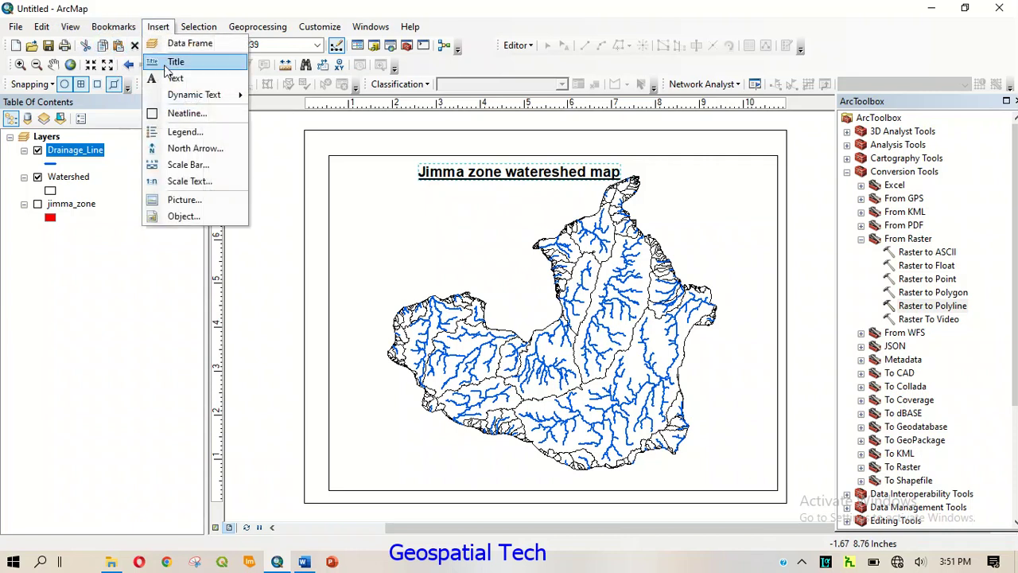
{"action": "left_click", "coordinate": [184, 167]}
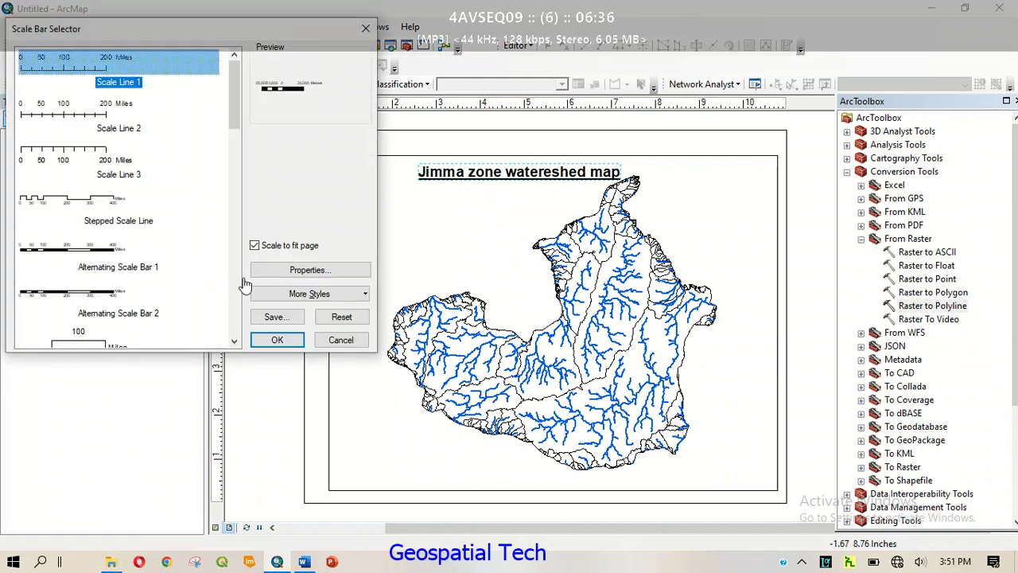
{"action": "left_click", "coordinate": [195, 271]}
{"action": "left_click", "coordinate": [304, 269]}
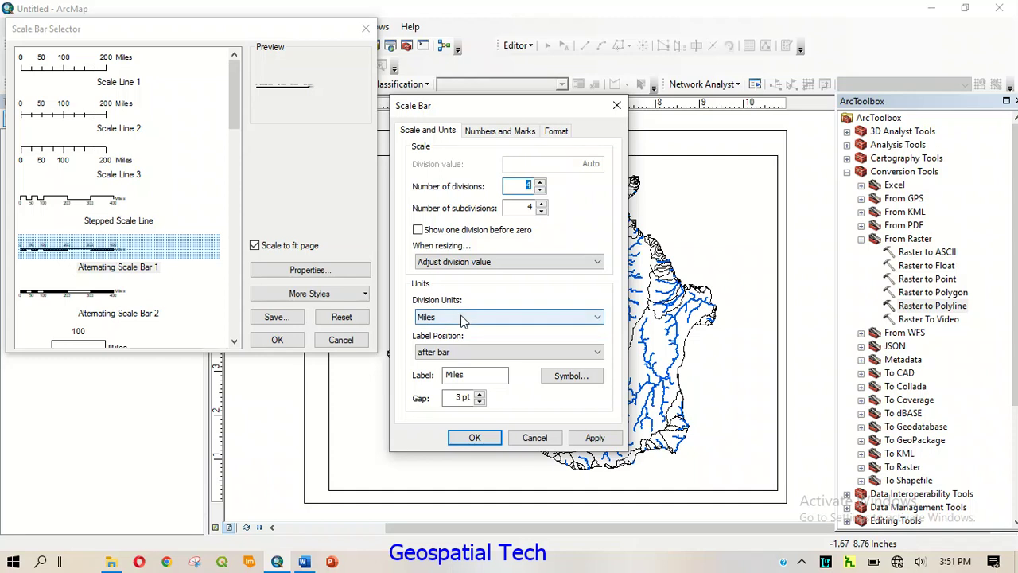
{"action": "left_click", "coordinate": [500, 317]}
{"action": "left_click", "coordinate": [429, 388]}
{"action": "left_click", "coordinate": [454, 352]}
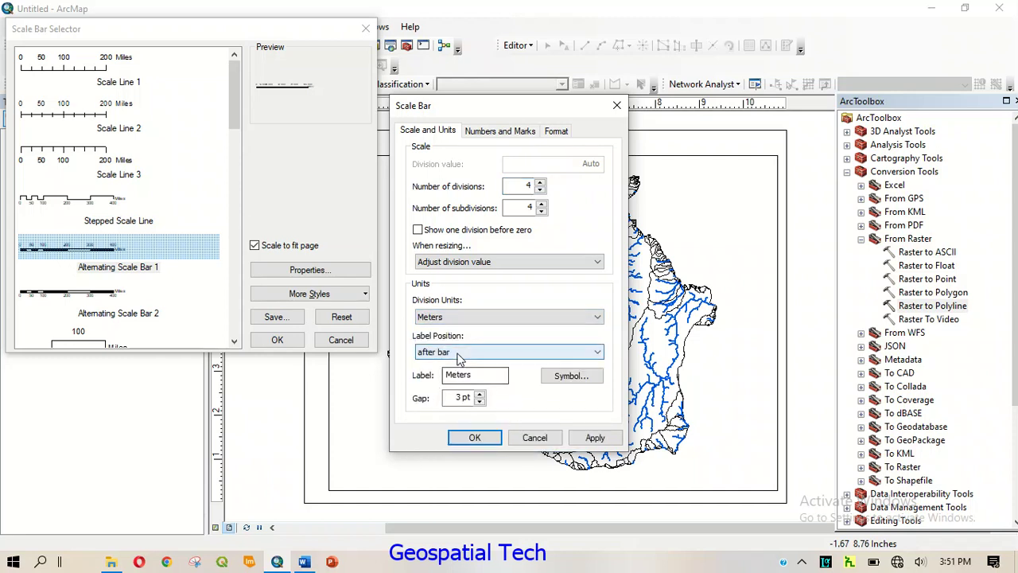
{"action": "left_click", "coordinate": [474, 374]}
{"action": "type", "text": "M"}
{"action": "left_click", "coordinate": [475, 437]}
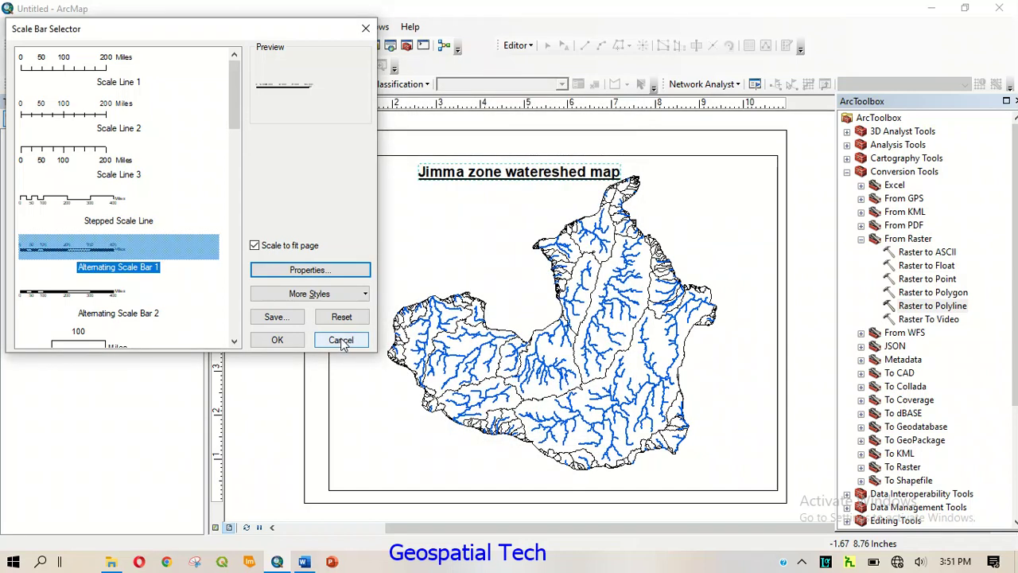
{"action": "left_click", "coordinate": [266, 340]}
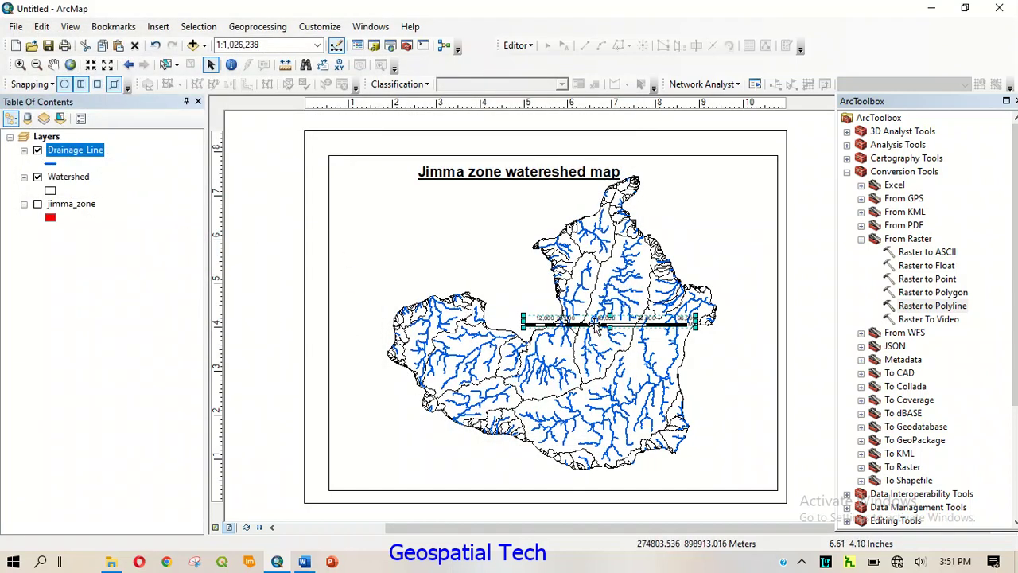
{"action": "left_click_drag", "start_coordinate": [599, 322], "coordinate": [416, 475]}
Step: Insert a one-column legend of Drainage_Line and Watershed with default settings and place it beside the zone's southeastern edge
{"action": "left_click", "coordinate": [158, 26]}
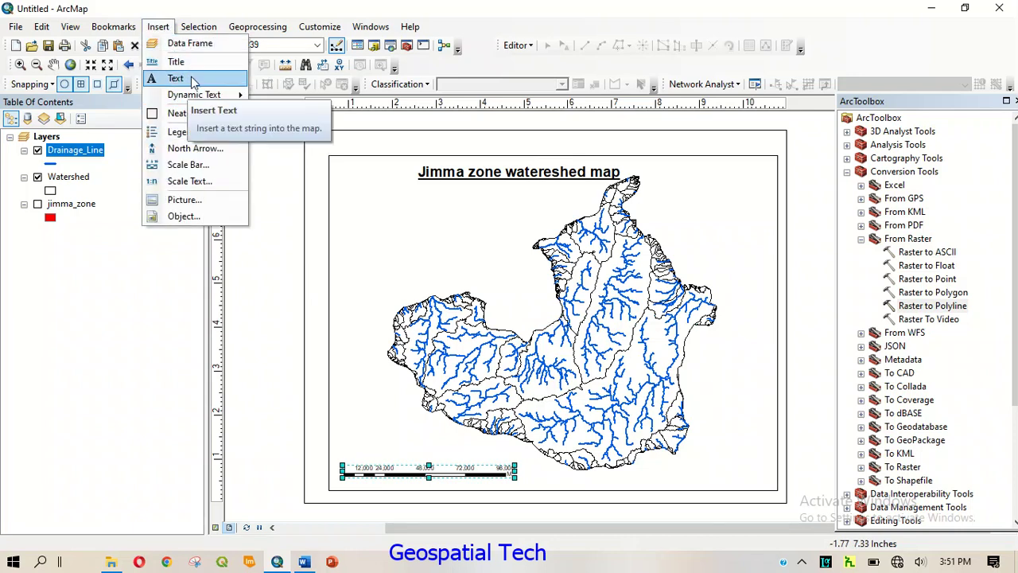
{"action": "left_click", "coordinate": [196, 131]}
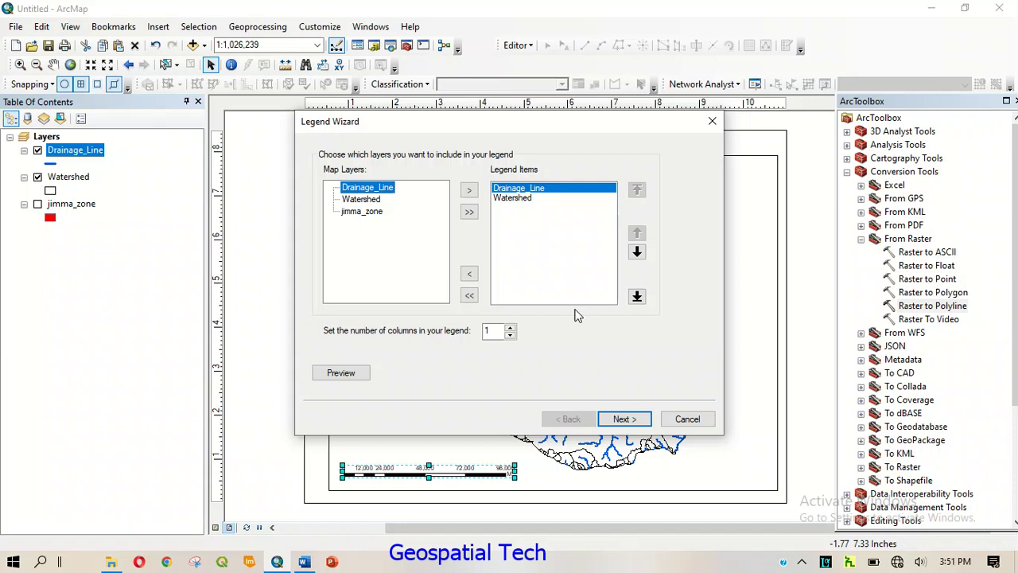
{"action": "left_click", "coordinate": [627, 422]}
{"action": "left_click", "coordinate": [621, 420]}
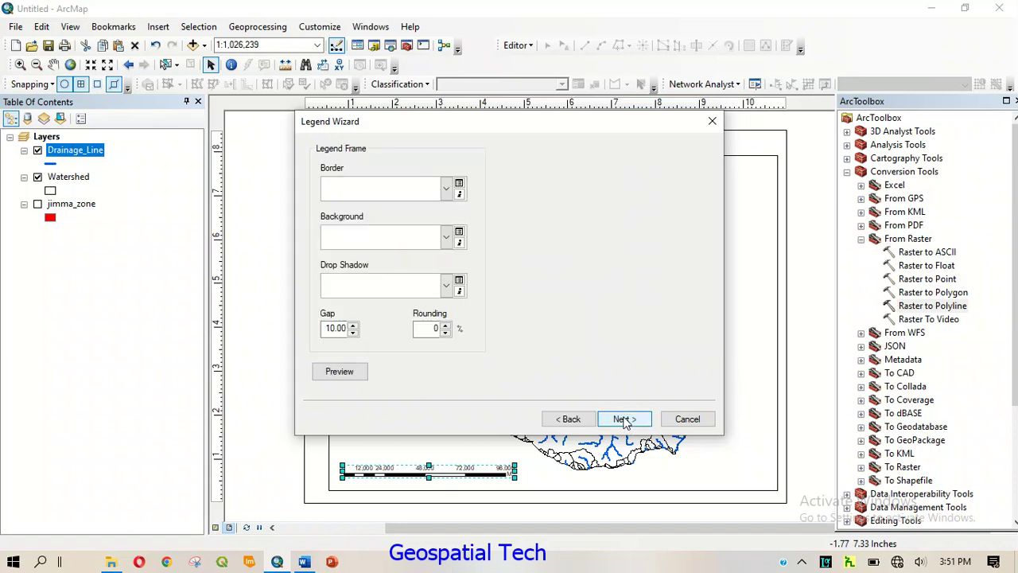
{"action": "left_click", "coordinate": [614, 420]}
{"action": "left_click", "coordinate": [627, 421]}
{"action": "left_click", "coordinate": [625, 419]}
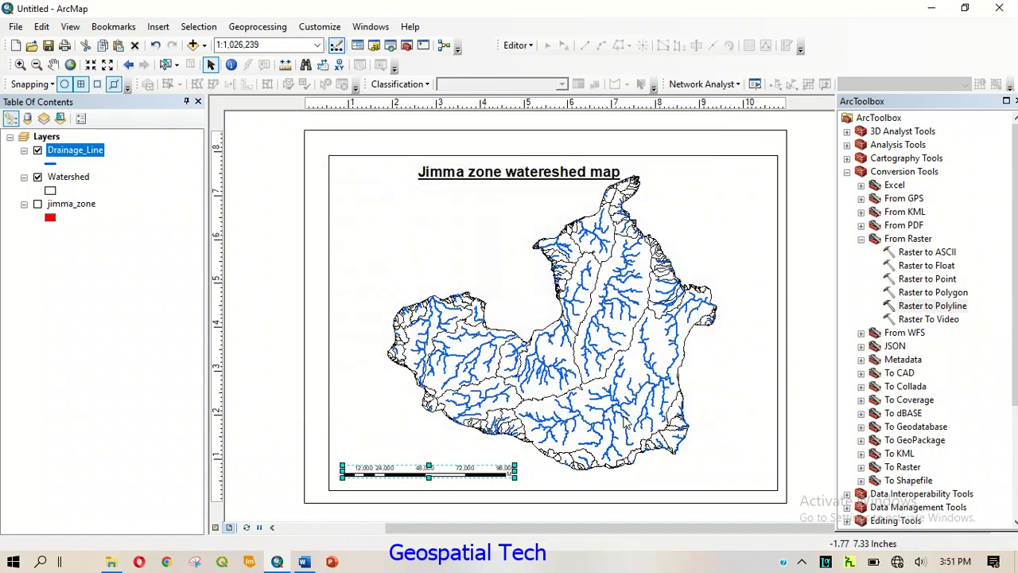
{"action": "left_click_drag", "start_coordinate": [557, 363], "coordinate": [744, 428]}
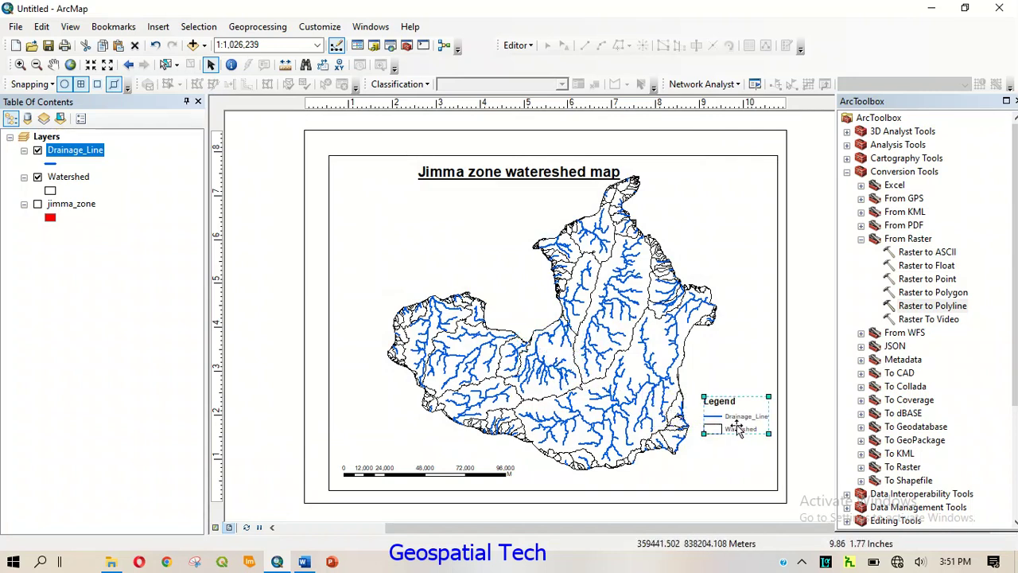
Step: Show the jimma_zone layer and symbolize it with no fill color and a red outline
{"action": "left_click", "coordinate": [37, 204]}
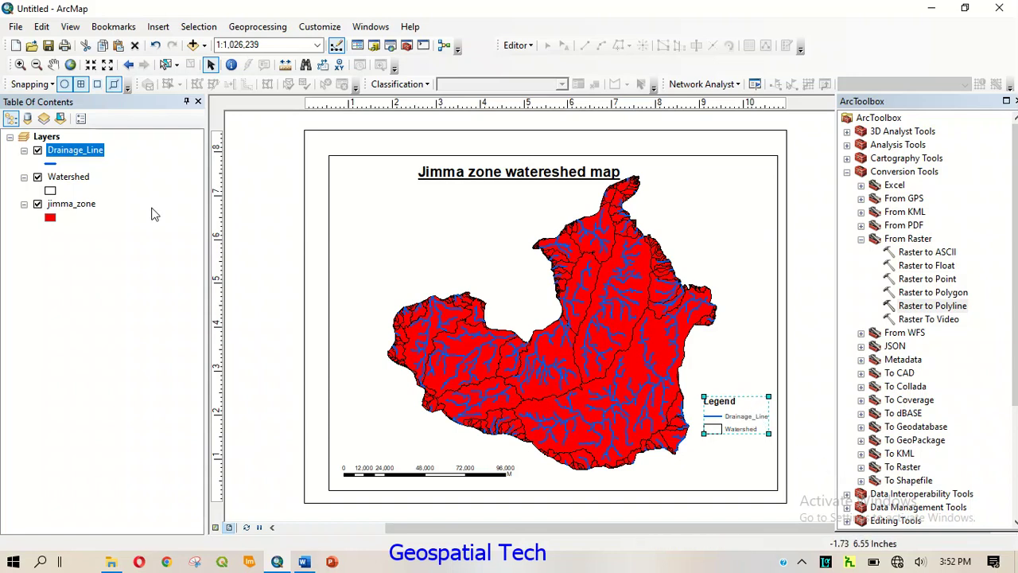
{"action": "left_click", "coordinate": [48, 221]}
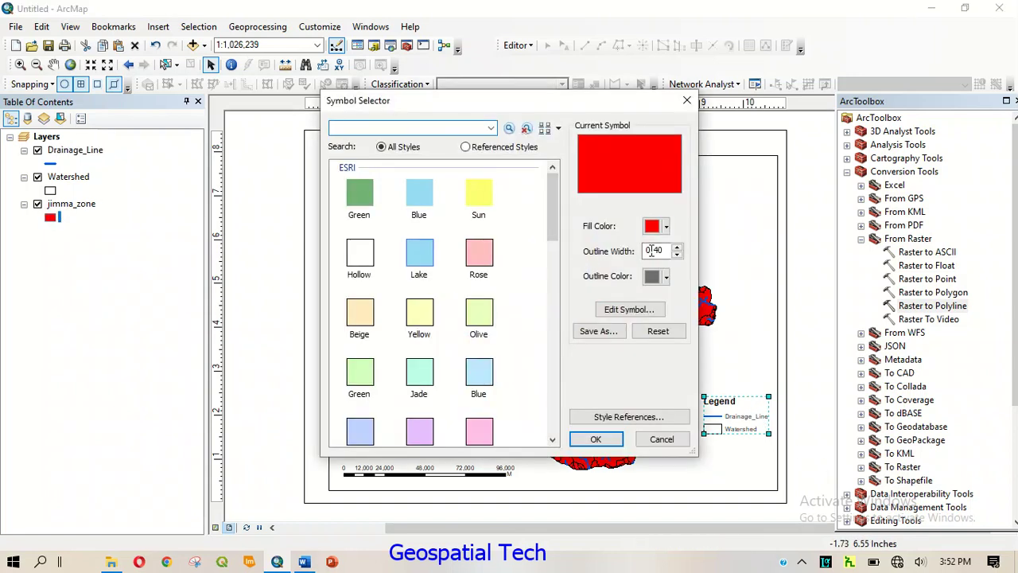
{"action": "left_click", "coordinate": [665, 227]}
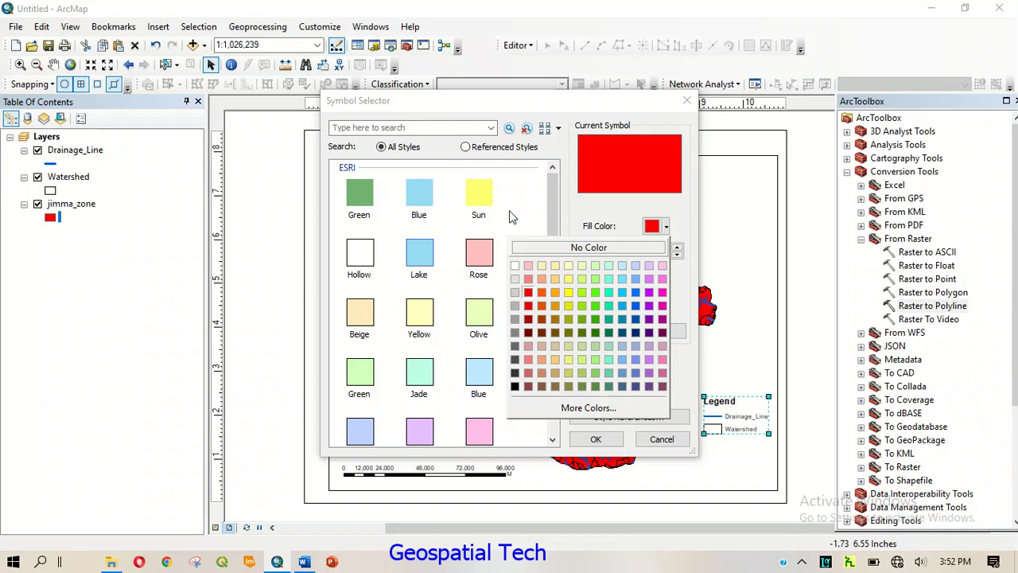
{"action": "left_click", "coordinate": [588, 248]}
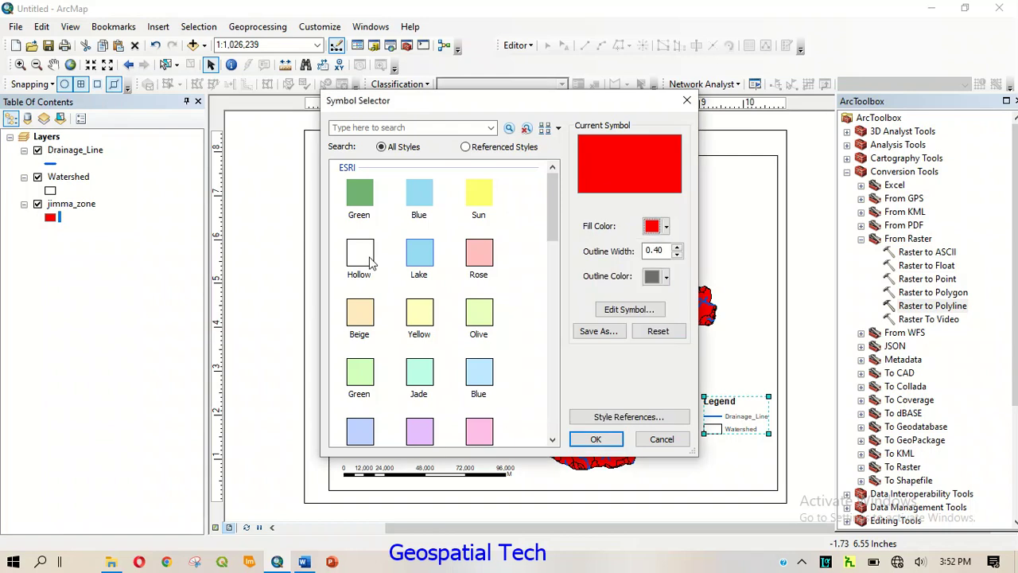
{"action": "left_click", "coordinate": [666, 276]}
{"action": "left_click", "coordinate": [527, 342]}
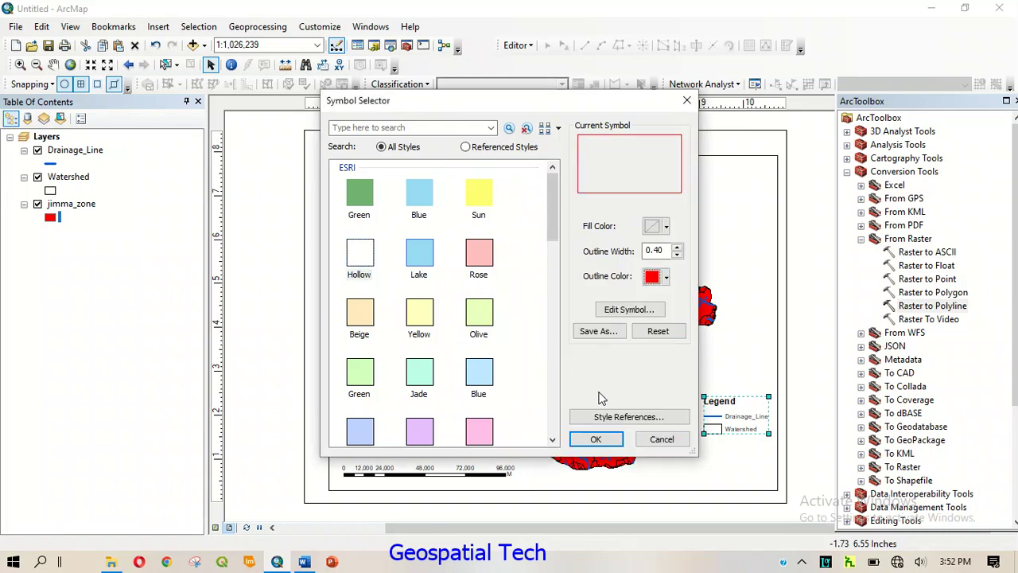
{"action": "left_click", "coordinate": [596, 439]}
Step: Replace the legend with a new one listing Drainage_Line, Watershed and jimma_zone, placed beside the zone's southeastern edge
{"action": "right_click", "coordinate": [710, 416]}
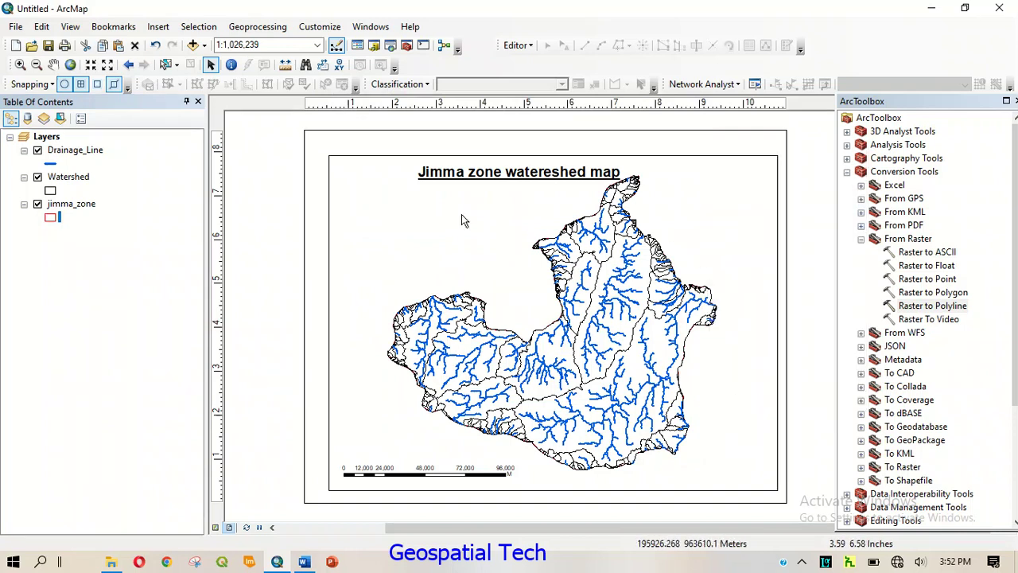
{"action": "left_click", "coordinate": [158, 26]}
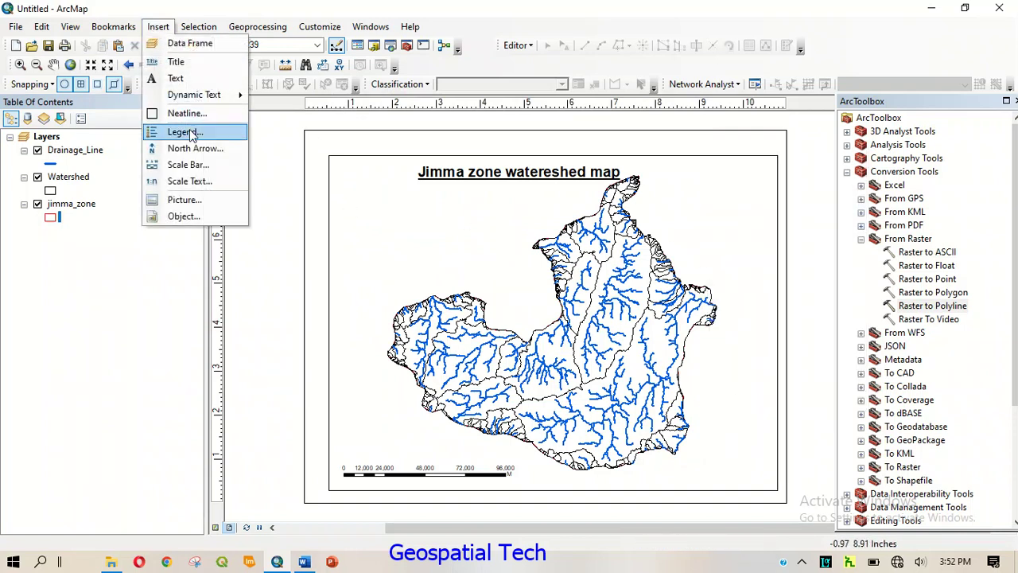
{"action": "left_click", "coordinate": [194, 132]}
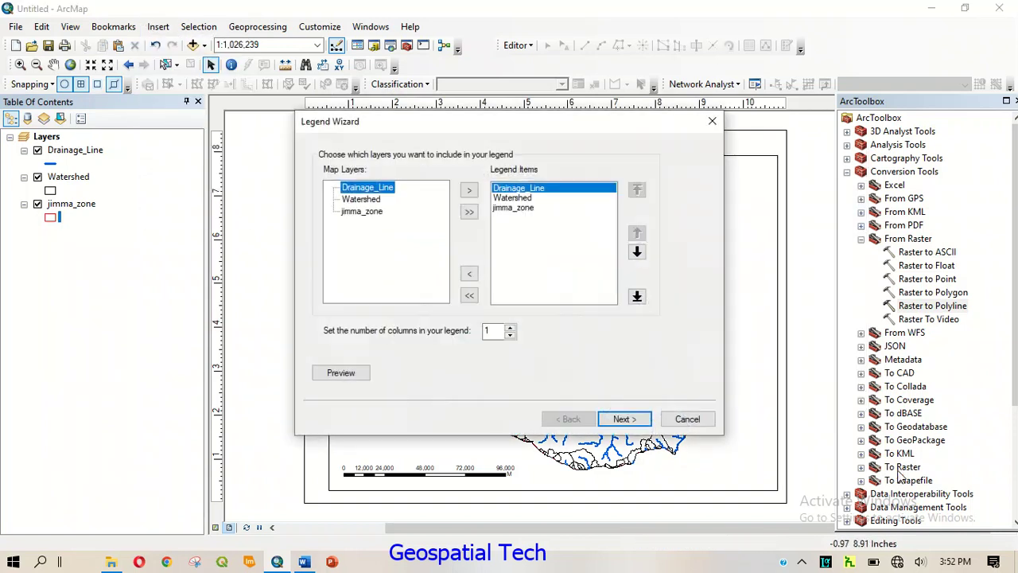
{"action": "double_click", "coordinate": [620, 418]}
{"action": "left_click", "coordinate": [627, 419]}
{"action": "left_click", "coordinate": [627, 419]}
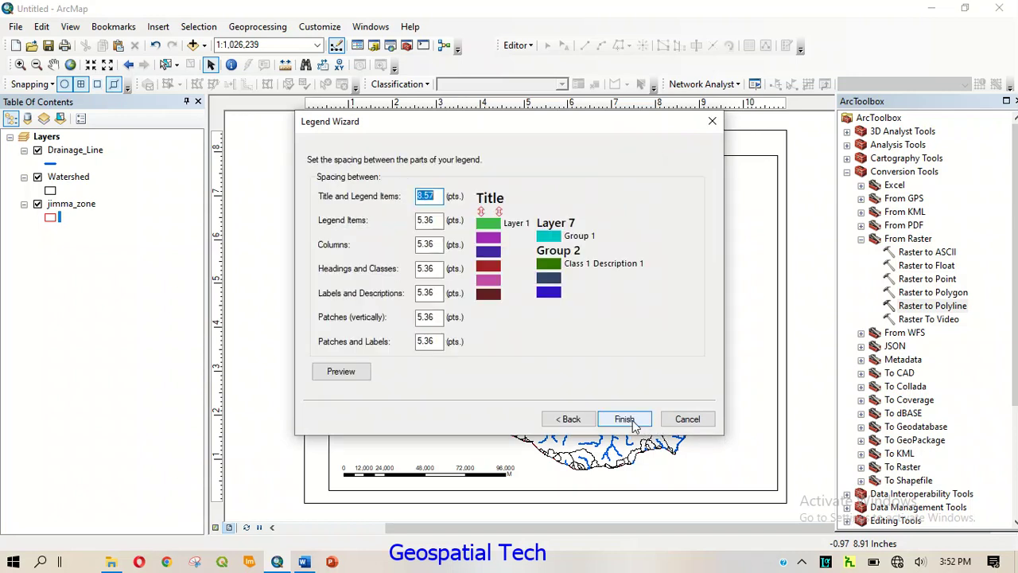
{"action": "left_click", "coordinate": [627, 420]}
{"action": "left_click_drag", "start_coordinate": [539, 342], "coordinate": [727, 429]}
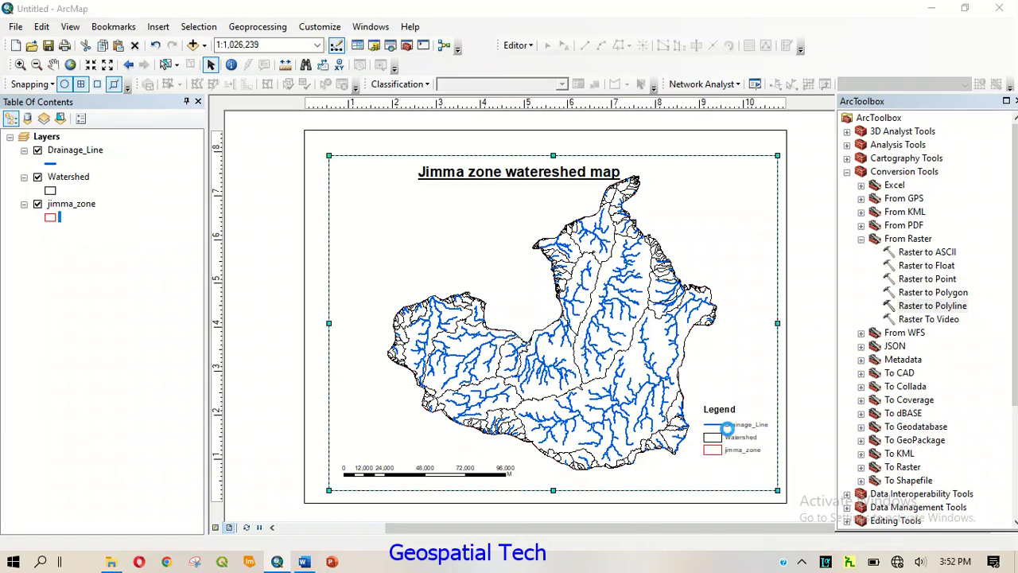
Step: Format the legend title as 22-point underlined text
{"action": "double_click", "coordinate": [728, 424]}
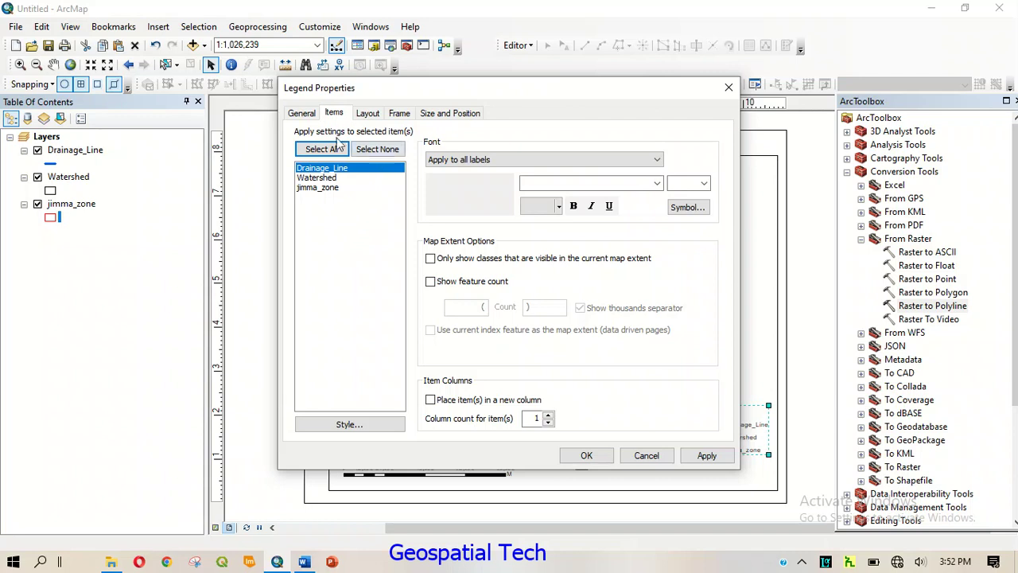
{"action": "left_click", "coordinate": [302, 113]}
{"action": "left_click", "coordinate": [669, 178]}
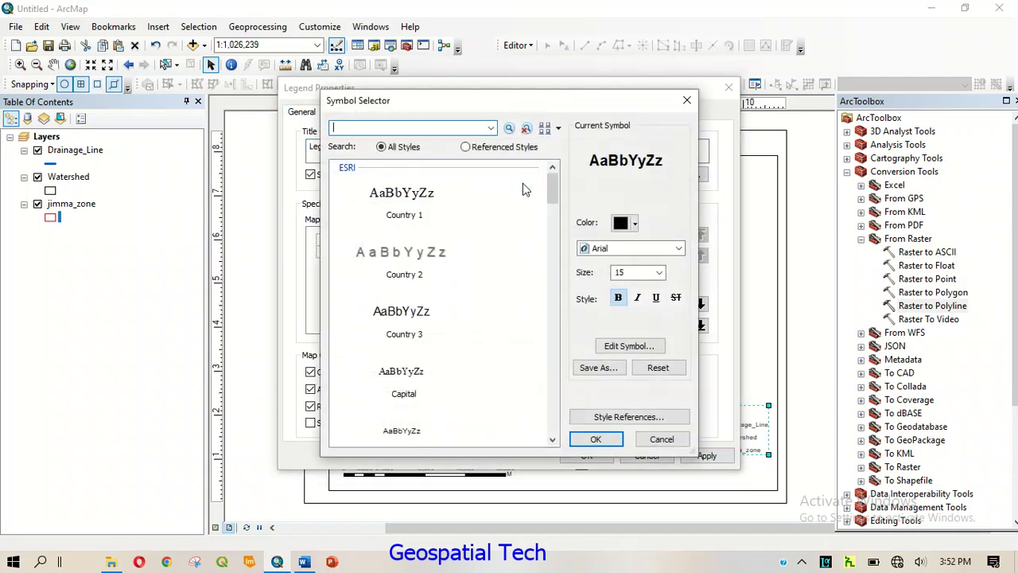
{"action": "left_click", "coordinate": [661, 273]}
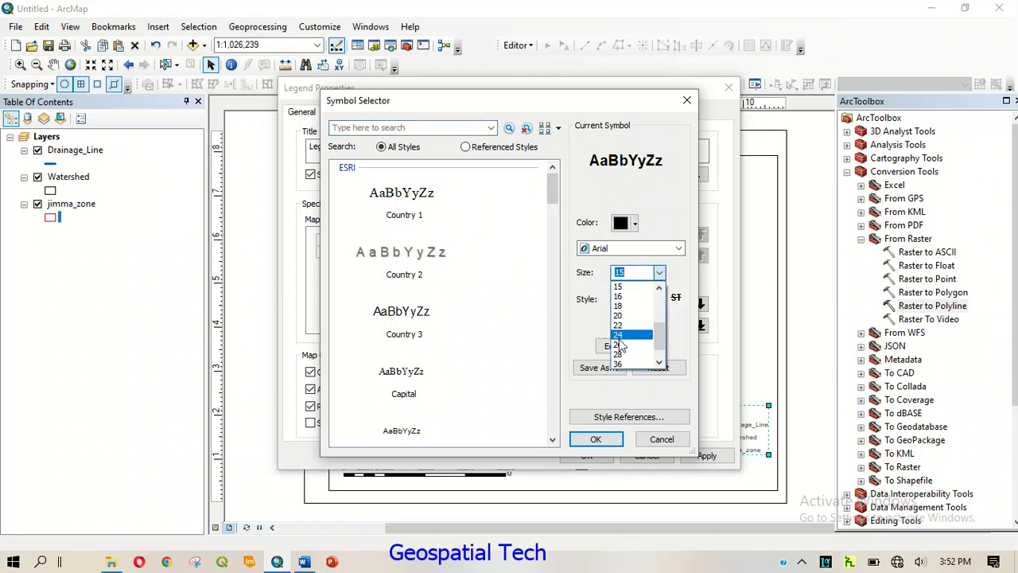
{"action": "left_click", "coordinate": [627, 326]}
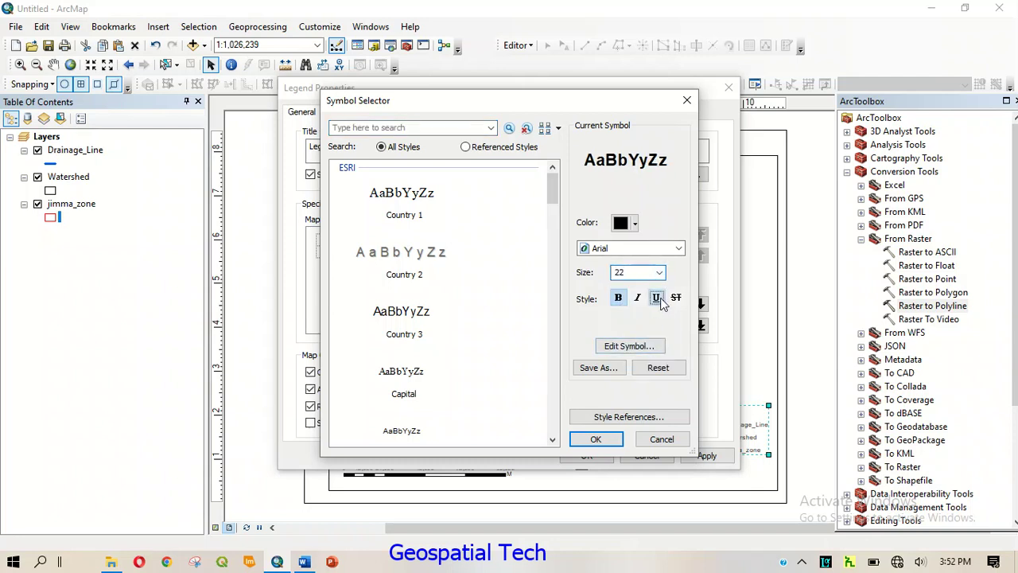
{"action": "left_click", "coordinate": [596, 439]}
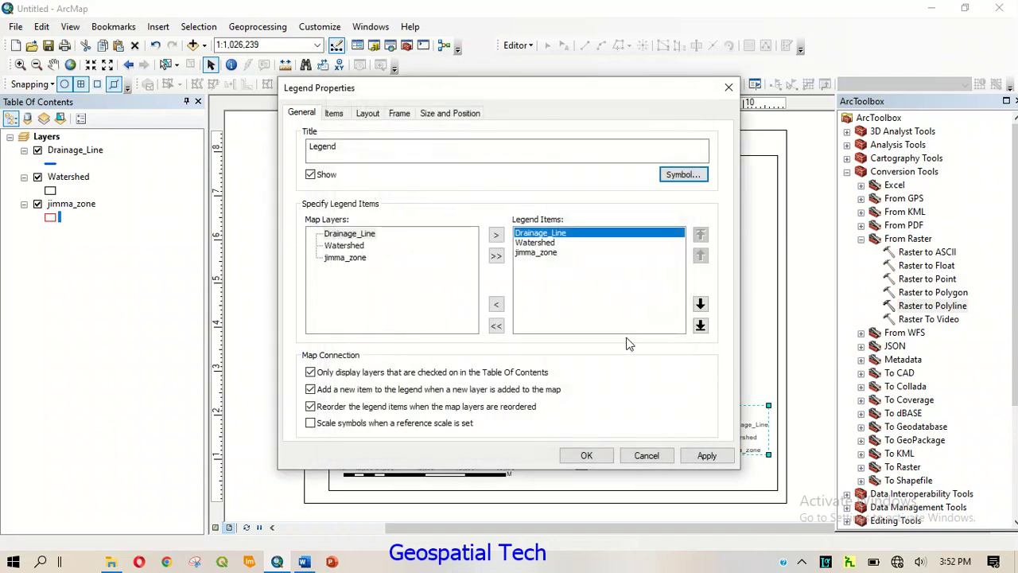
Step: Set all legend item labels to size 14 and move the legend to the blank area northwest of the zone
{"action": "left_click", "coordinate": [332, 114]}
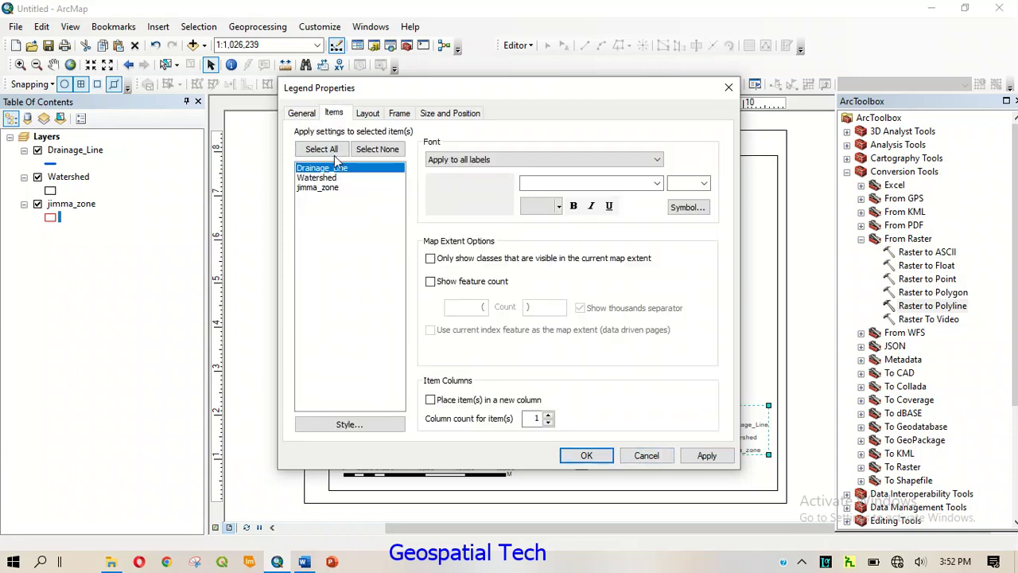
{"action": "left_click", "coordinate": [322, 149]}
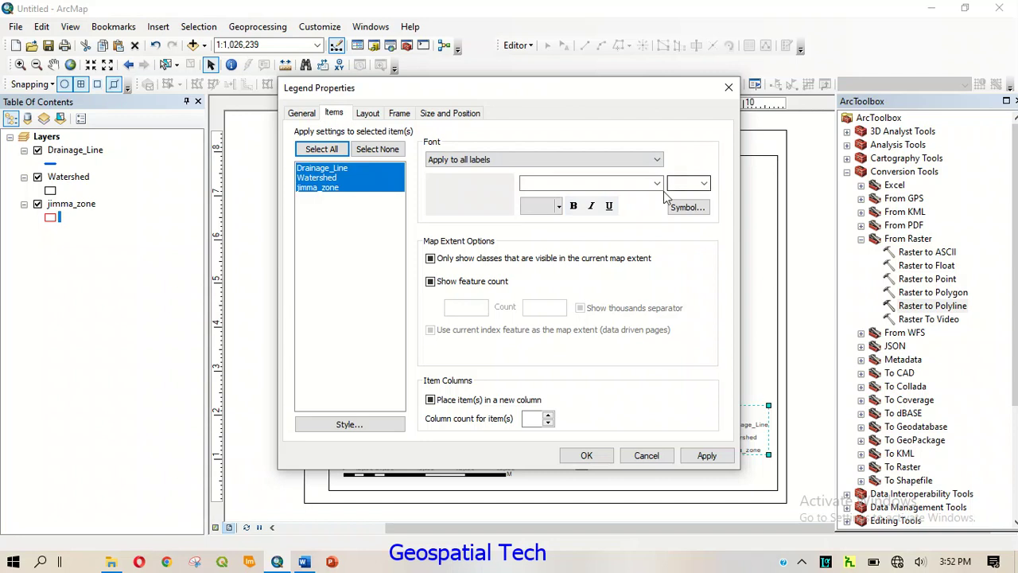
{"action": "left_click", "coordinate": [704, 185]}
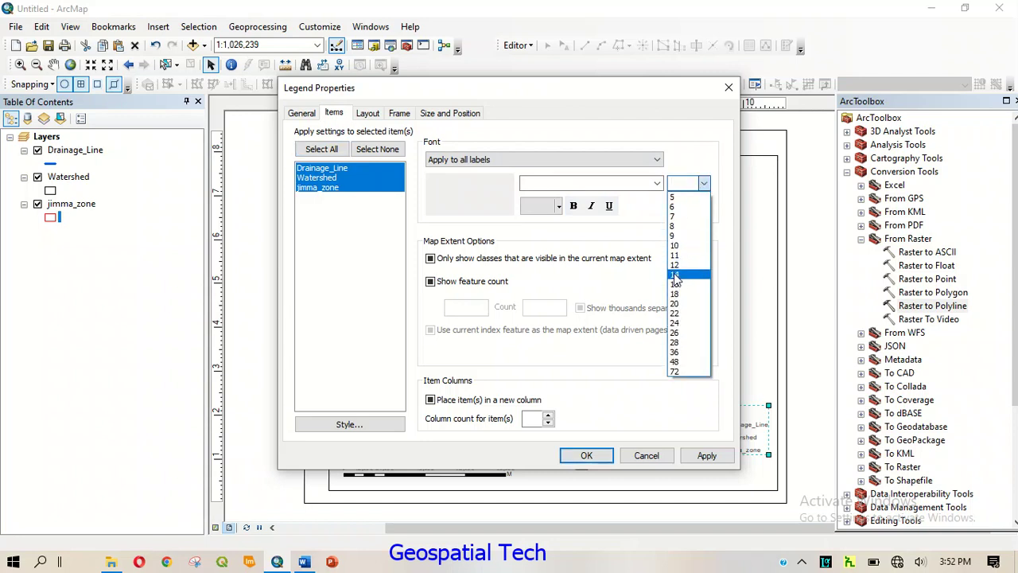
{"action": "left_click", "coordinate": [675, 276]}
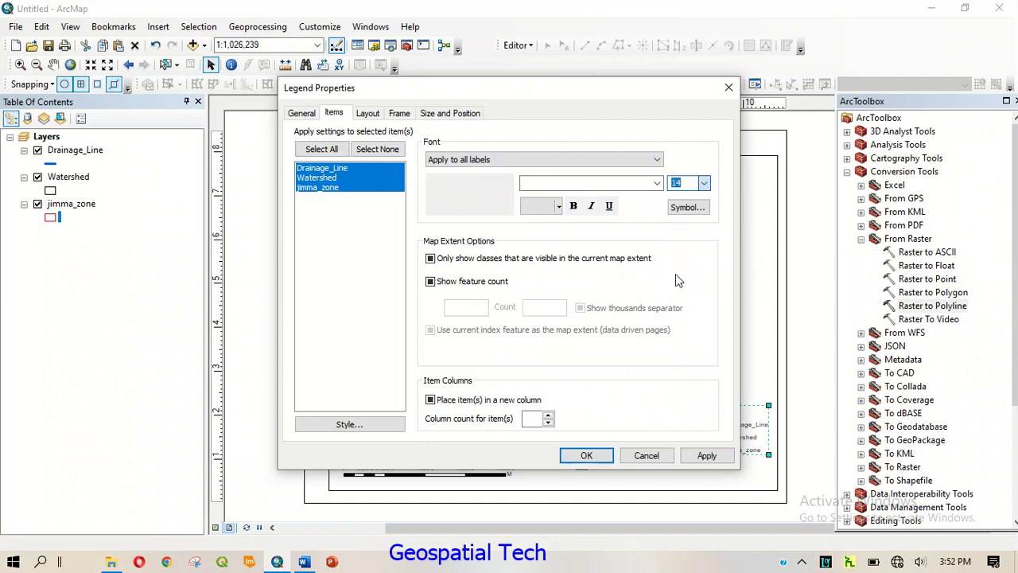
{"action": "left_click", "coordinate": [705, 455]}
{"action": "left_click", "coordinate": [589, 455]}
{"action": "left_click_drag", "start_coordinate": [727, 432], "coordinate": [406, 262]}
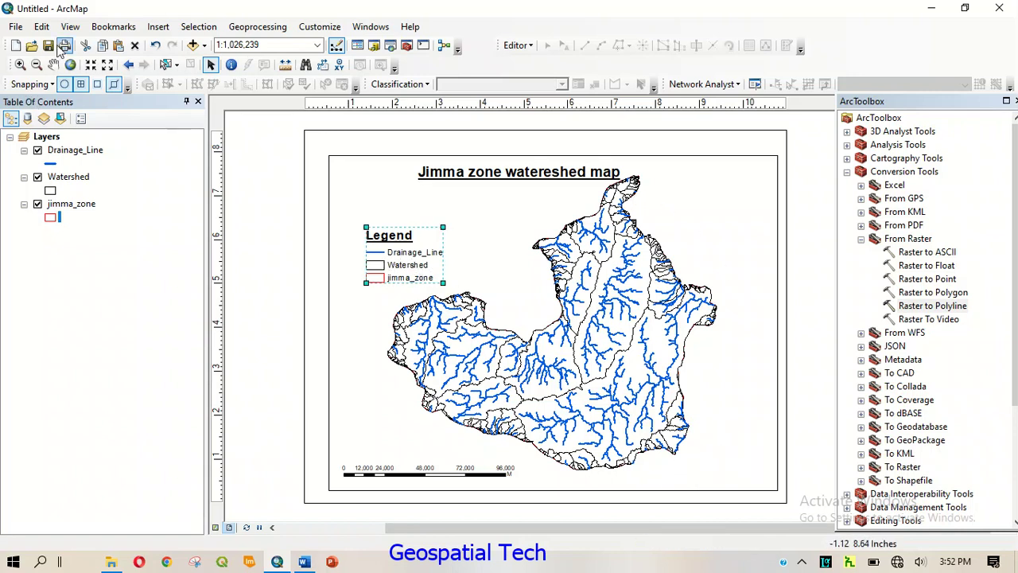
Step: Insert an ESRI North 2 north arrow into the map layout
{"action": "left_click", "coordinate": [163, 26]}
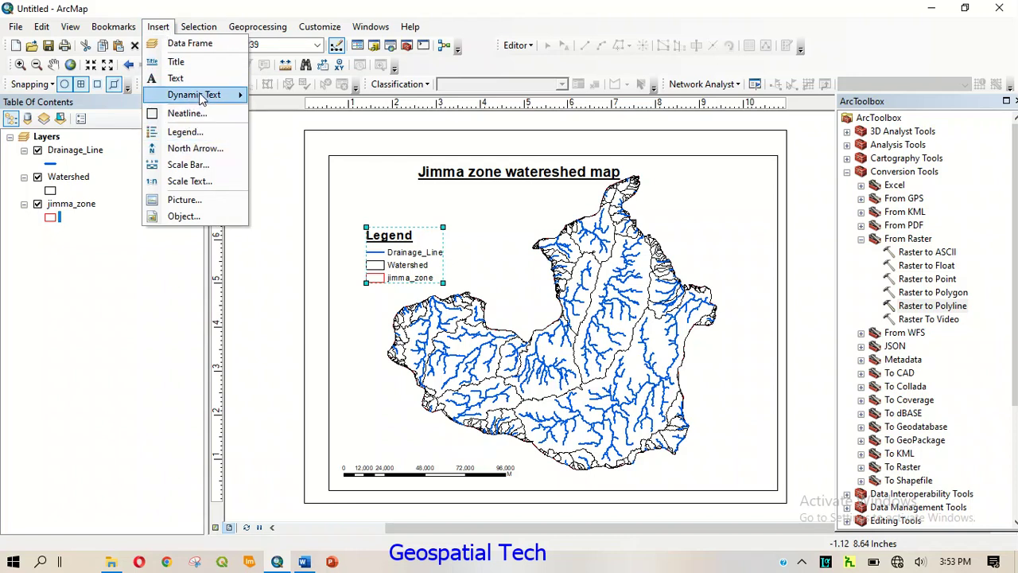
{"action": "mouse_move", "coordinate": [209, 96]}
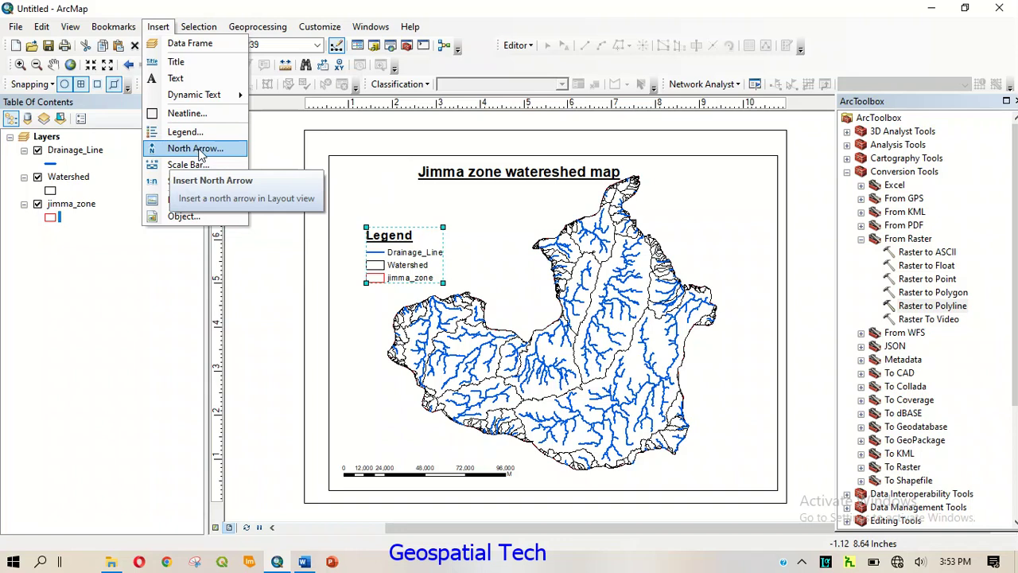
{"action": "left_click", "coordinate": [196, 149]}
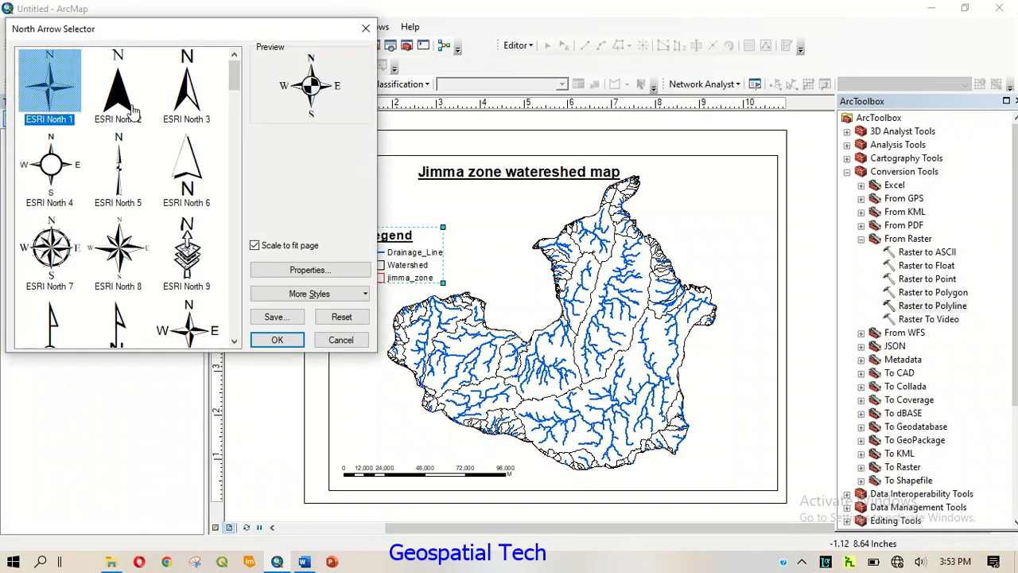
{"action": "left_click", "coordinate": [119, 88]}
{"action": "left_click", "coordinate": [277, 338]}
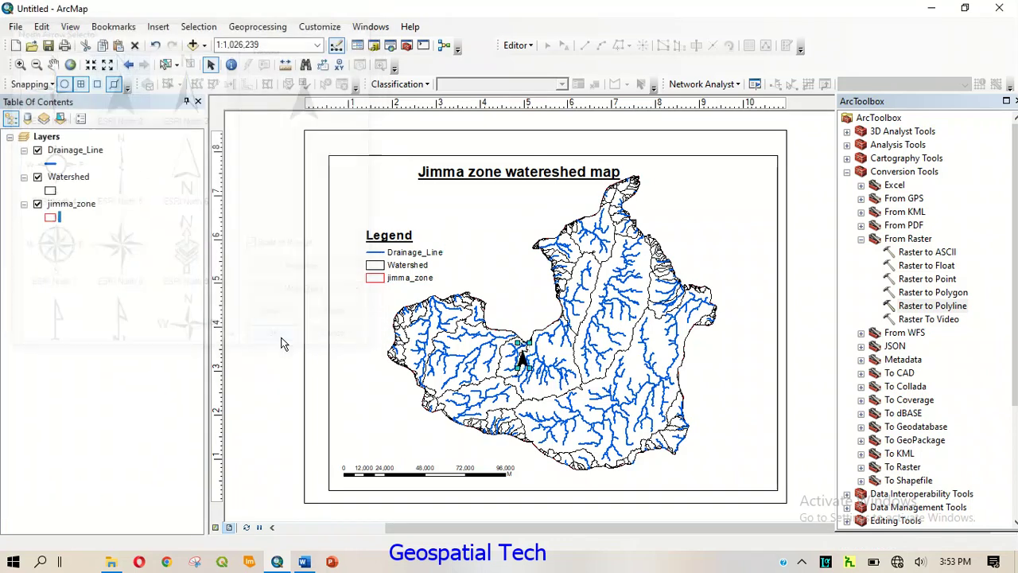
Step: Move the north arrow into the map frame's upper-right corner and place a neatline around the data frame with a 10-point gap
{"action": "left_click_drag", "start_coordinate": [523, 356], "coordinate": [752, 181]}
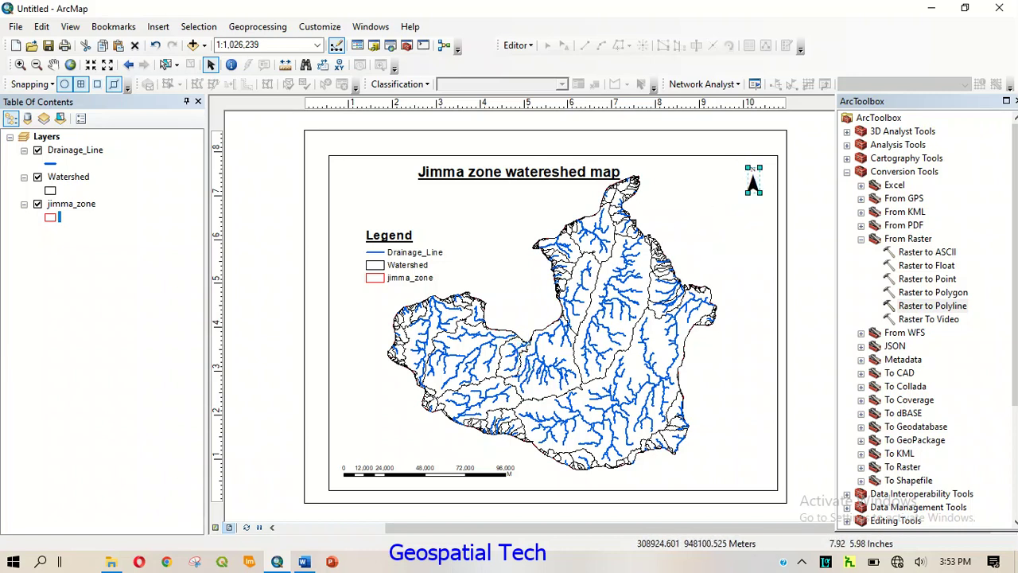
{"action": "left_click", "coordinate": [706, 195]}
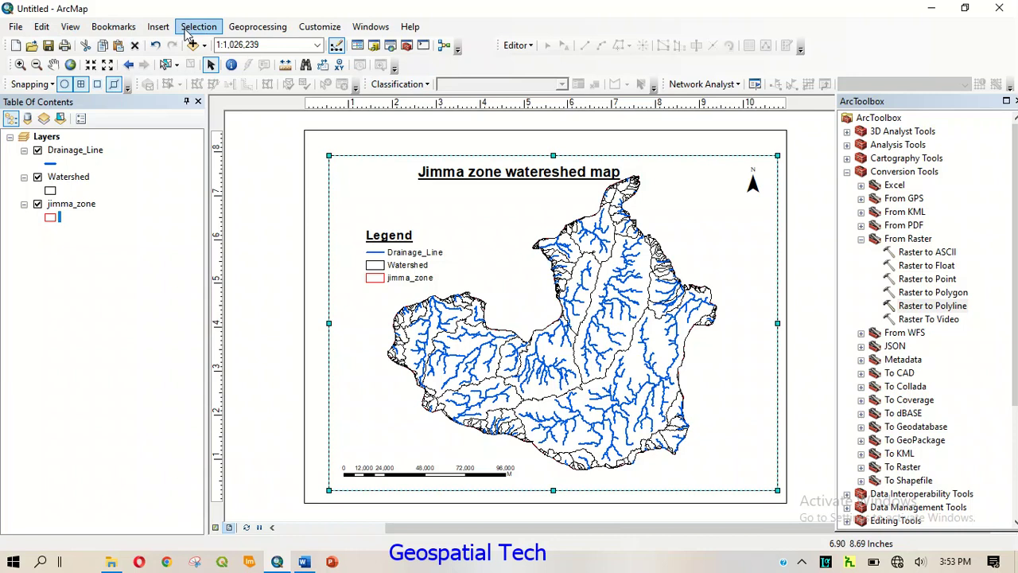
{"action": "left_click", "coordinate": [159, 26]}
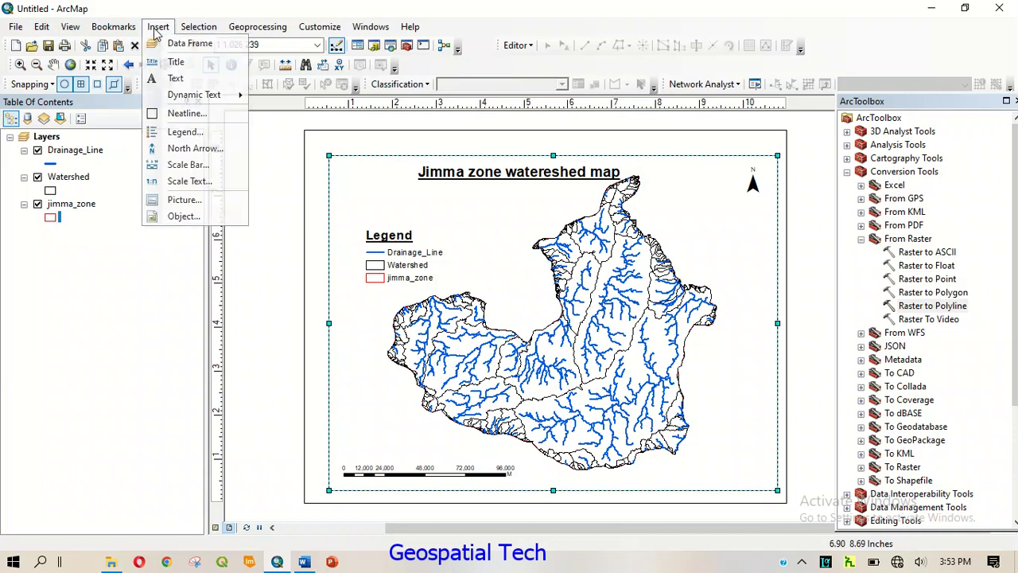
{"action": "left_click", "coordinate": [191, 114]}
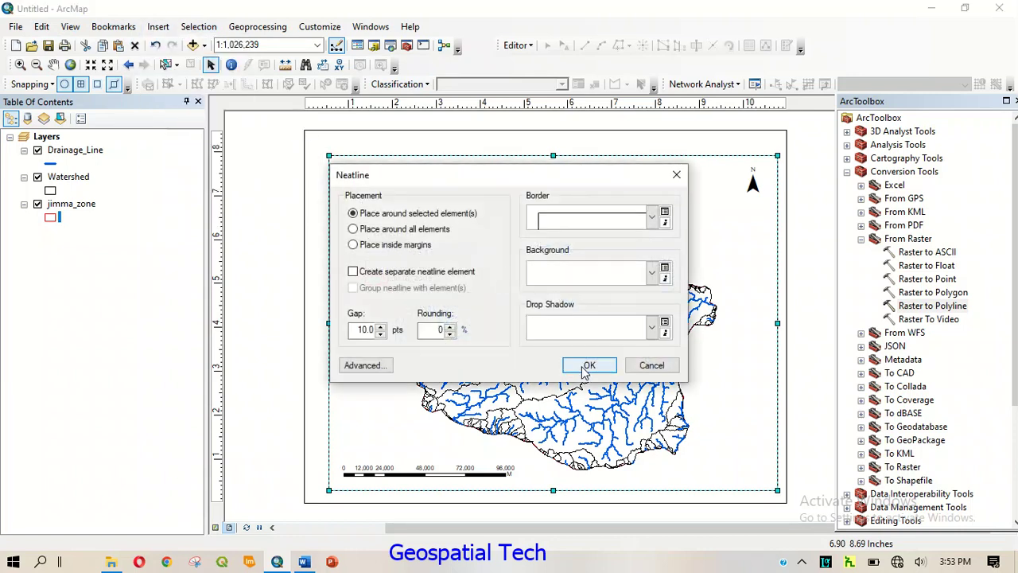
{"action": "left_click", "coordinate": [587, 366]}
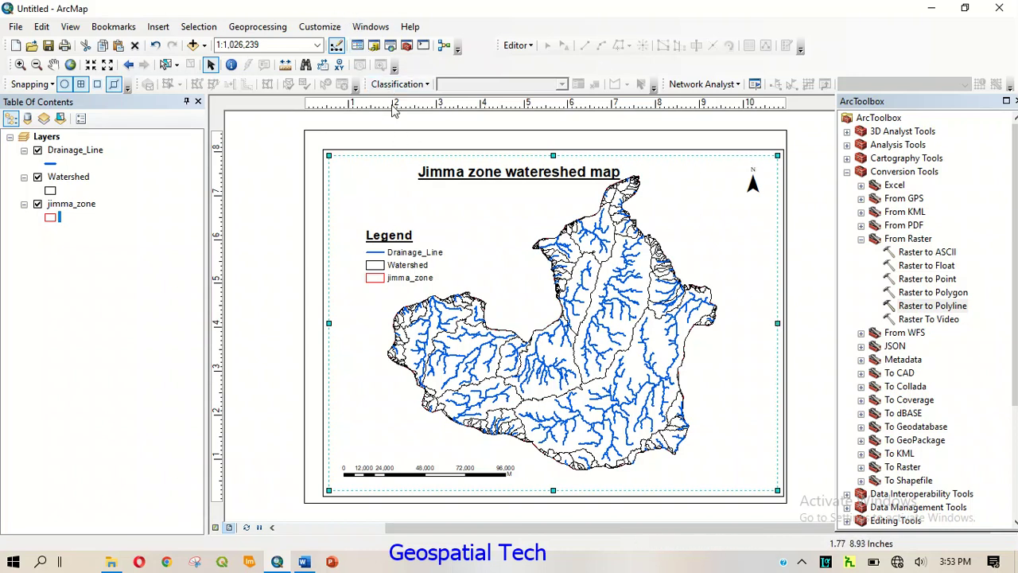
Step: Export the map layout as a 96 dpi JPEG named Jimma into the Jimma zone watershed map folder on the Desktop
{"action": "left_click", "coordinate": [15, 27]}
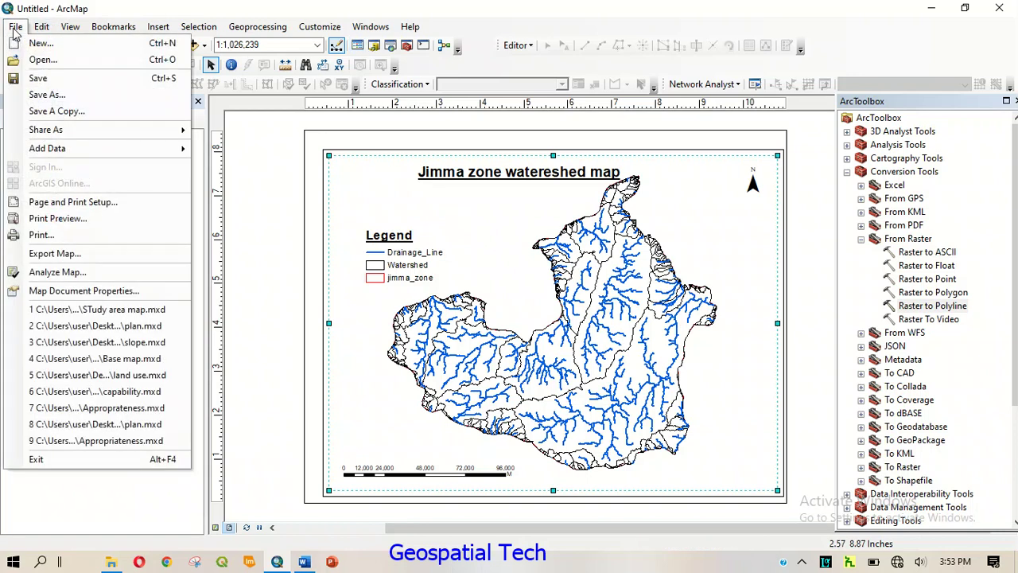
{"action": "left_click", "coordinate": [79, 253]}
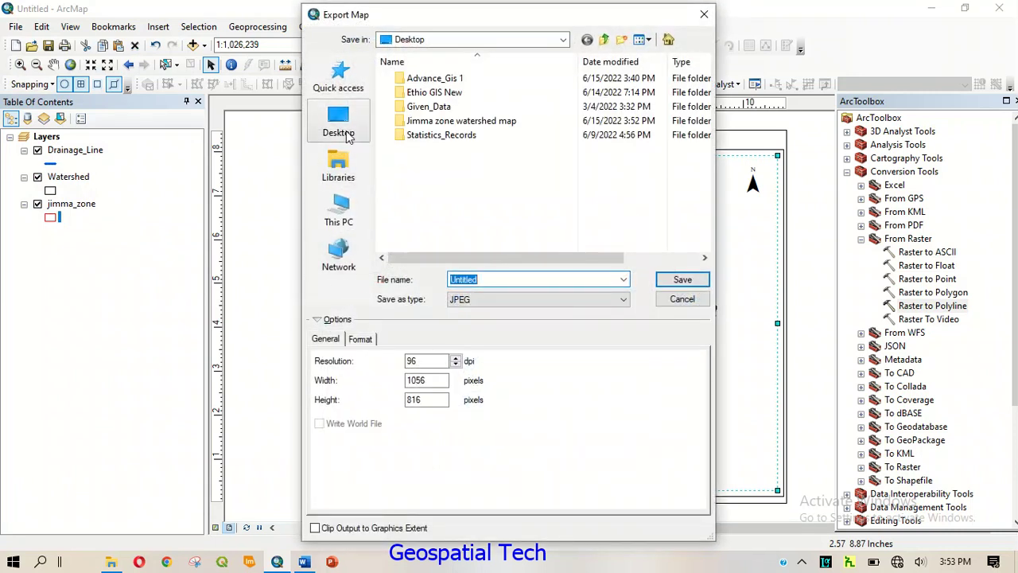
{"action": "left_click", "coordinate": [346, 134]}
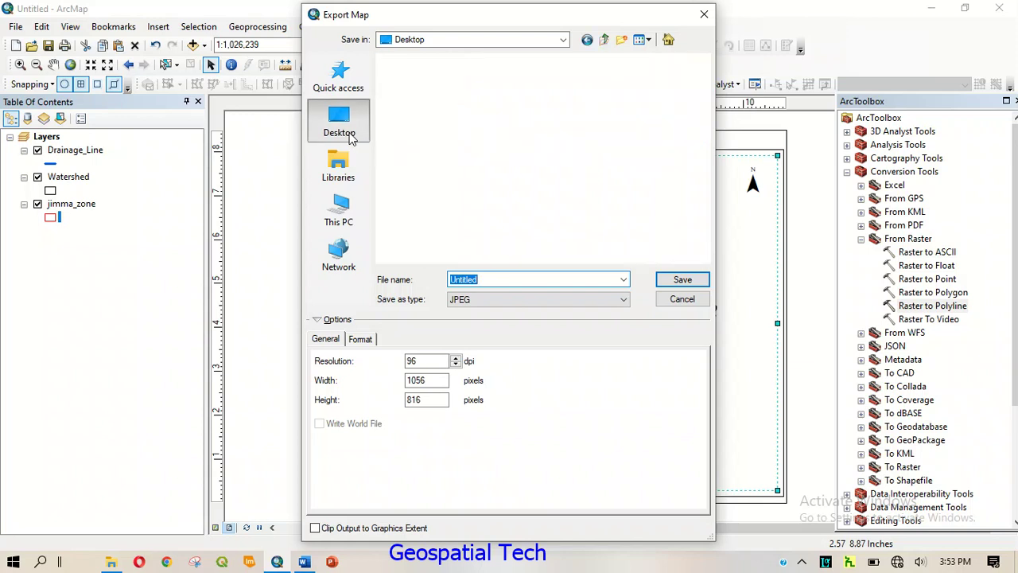
{"action": "left_click", "coordinate": [338, 216]}
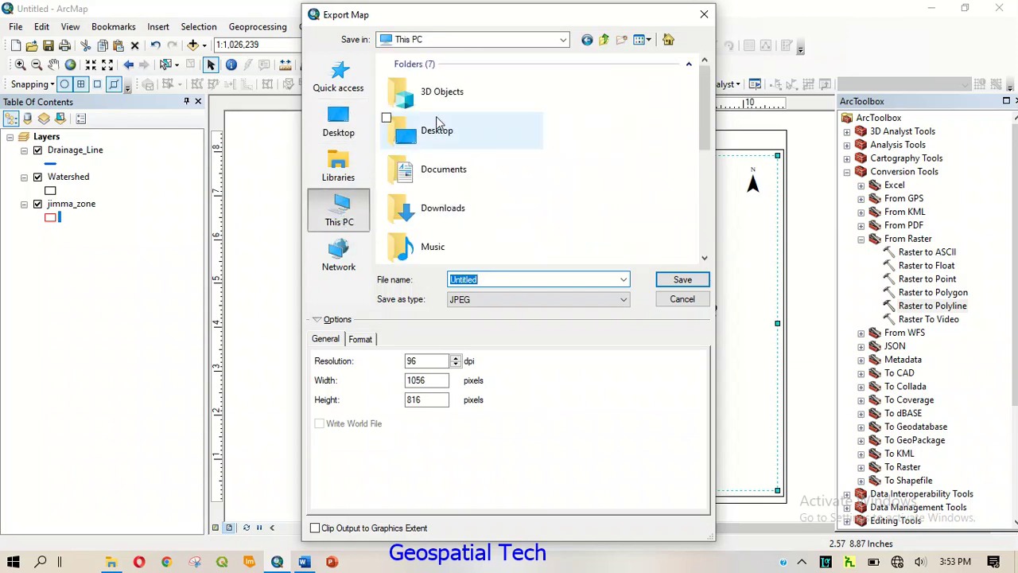
{"action": "left_click", "coordinate": [453, 141]}
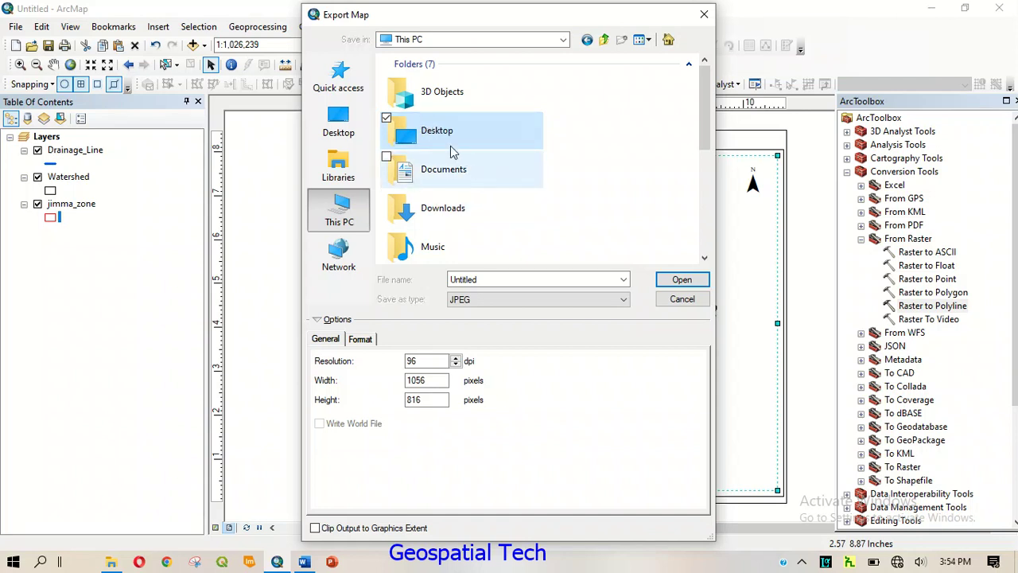
{"action": "double_click", "coordinate": [436, 131]}
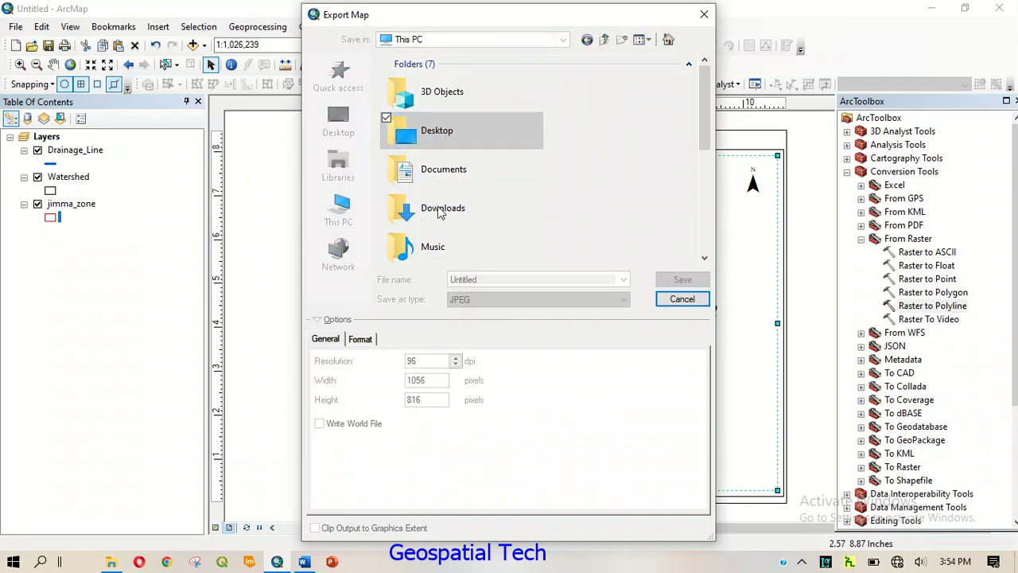
{"action": "double_click", "coordinate": [462, 122]}
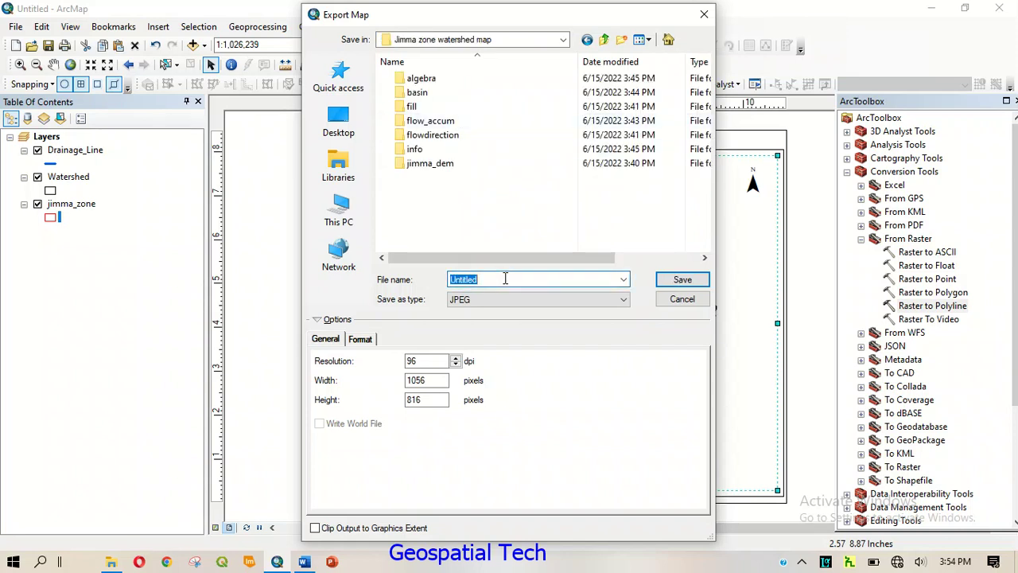
{"action": "key", "text": "BackSpace"}
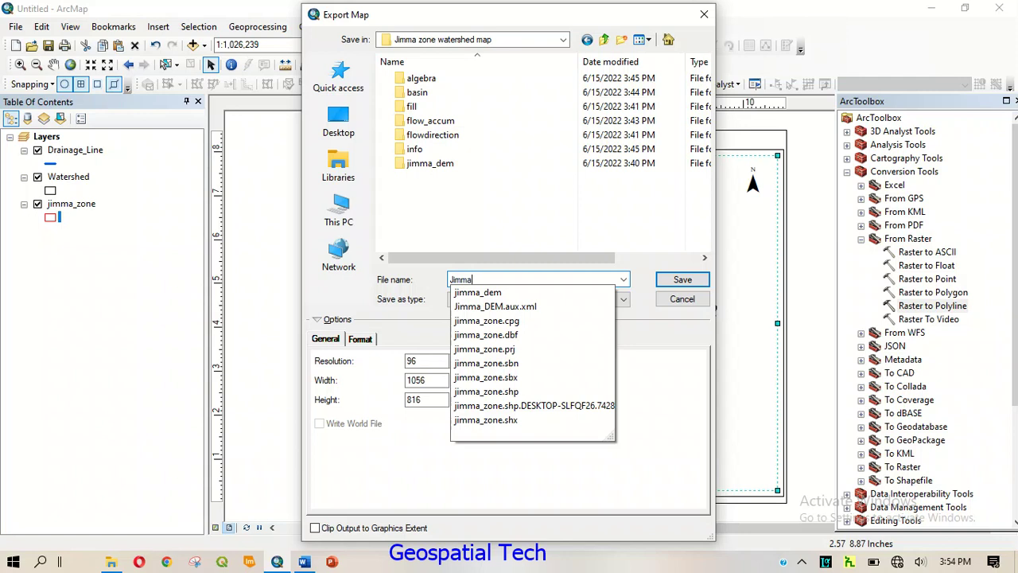
{"action": "left_click", "coordinate": [674, 284]}
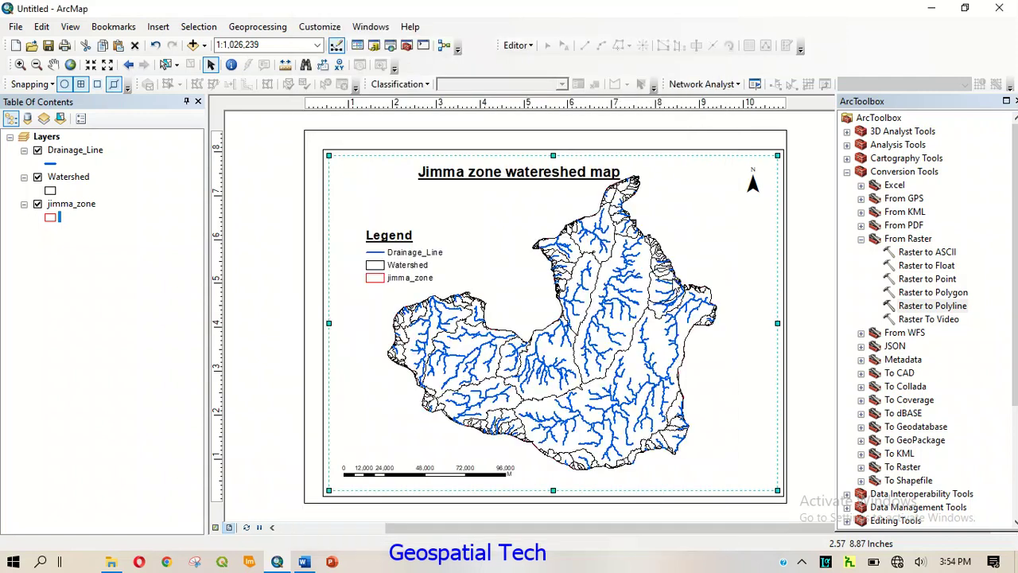